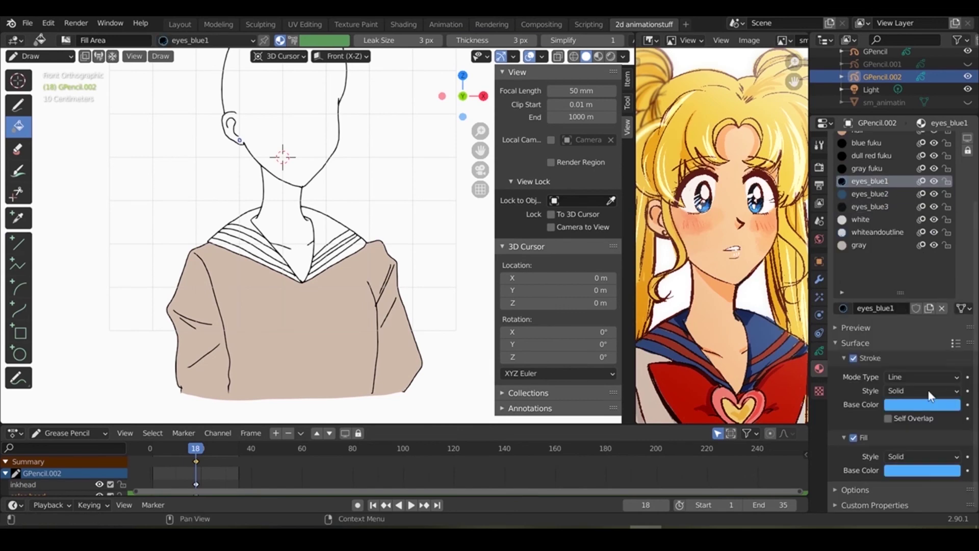
# Fill the collar with the blue fuku colour and change the scene light to a Sun lamp.
pyautogui.click(820, 352)
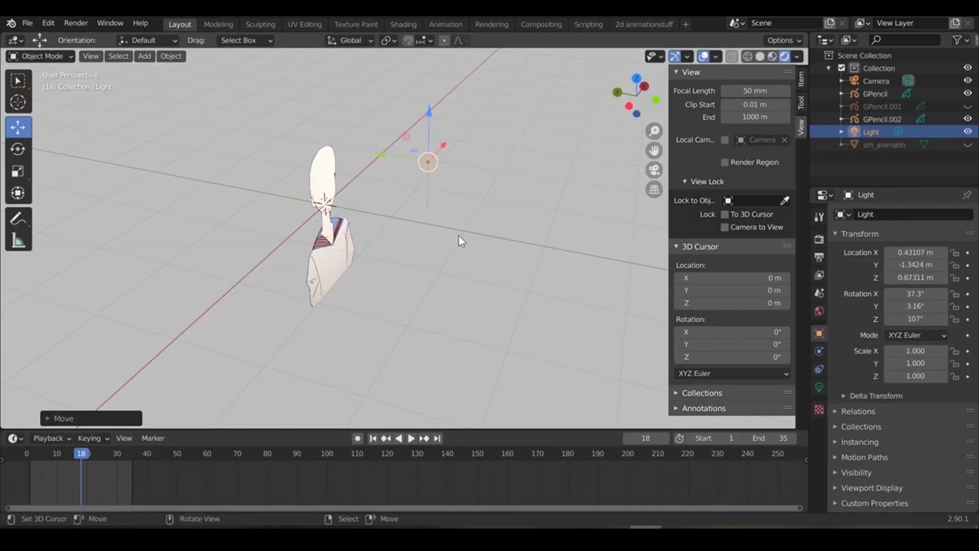
pyautogui.click(886, 269)
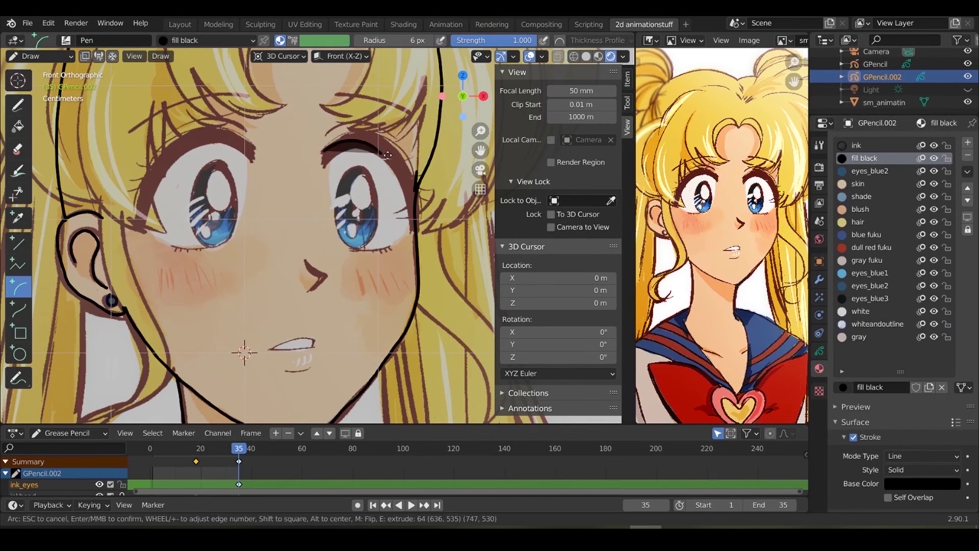
# Ink a thick eyebrow arc over the eye, select all eye strokes, then return to Draw mode.
pyautogui.moveTo(329, 150); pyautogui.dragTo(413, 211)
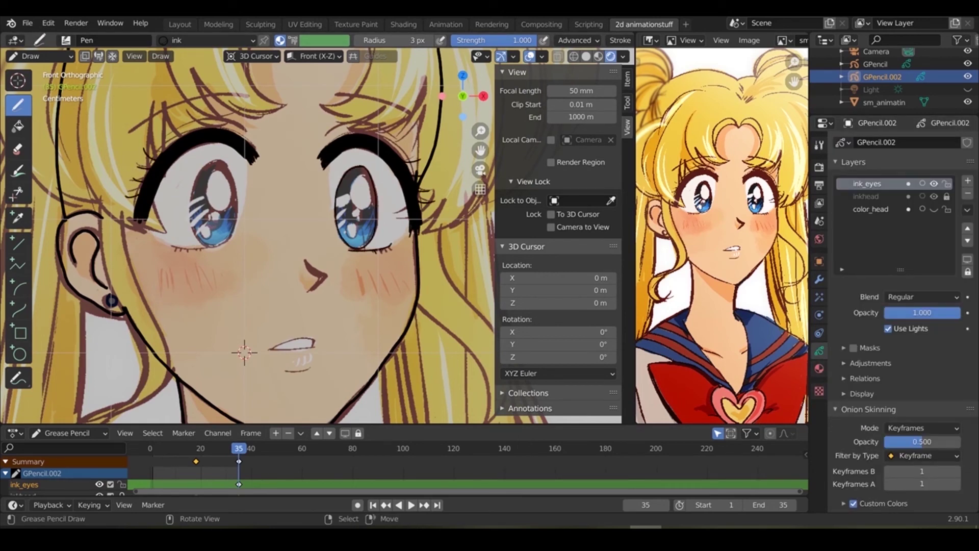
pyautogui.press('Tab')
pyautogui.moveTo(189, 157); pyautogui.dragTo(250, 257)
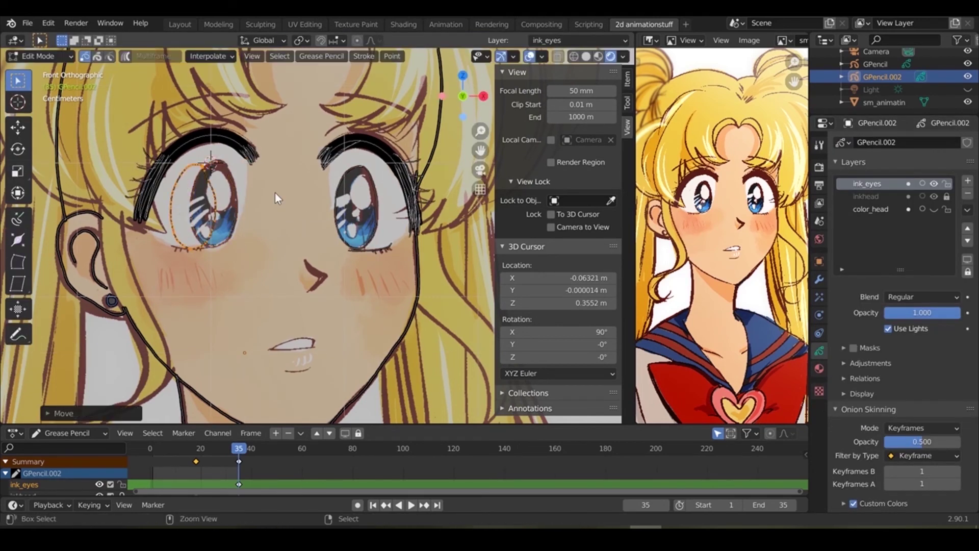
pyautogui.press('a')
pyautogui.scroll(1, 278, 198)
pyautogui.click(57, 56)
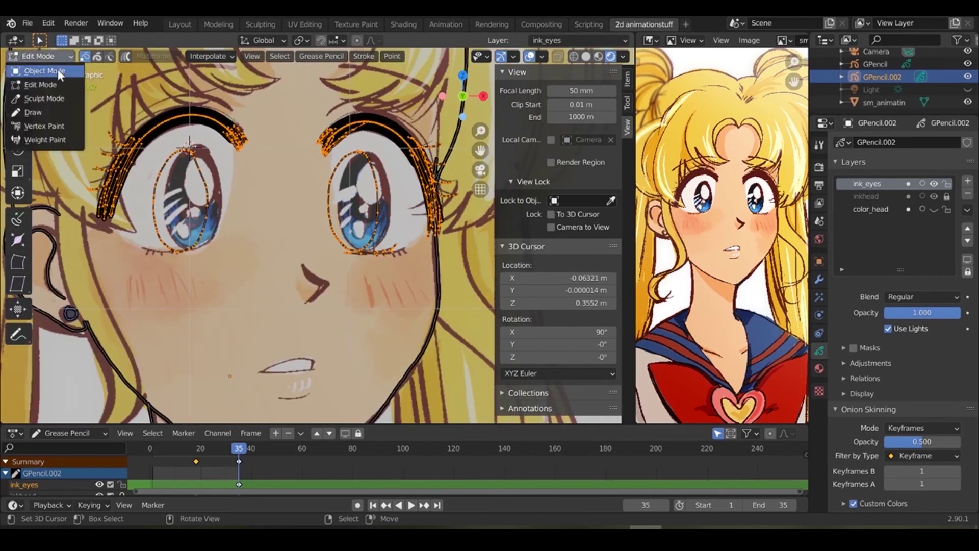
pyautogui.click(33, 112)
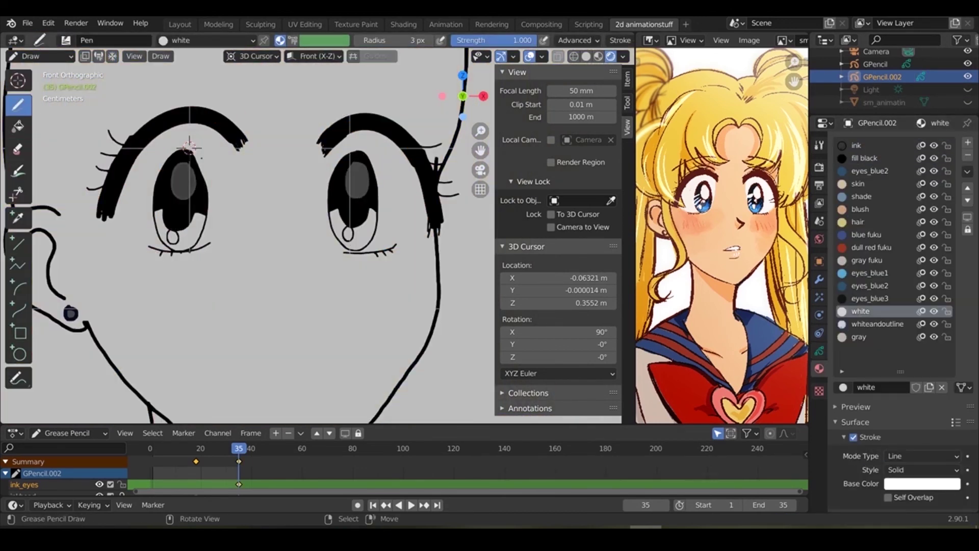
# Fill the eye whites with the white material using the Fill tool.
pyautogui.press('u')
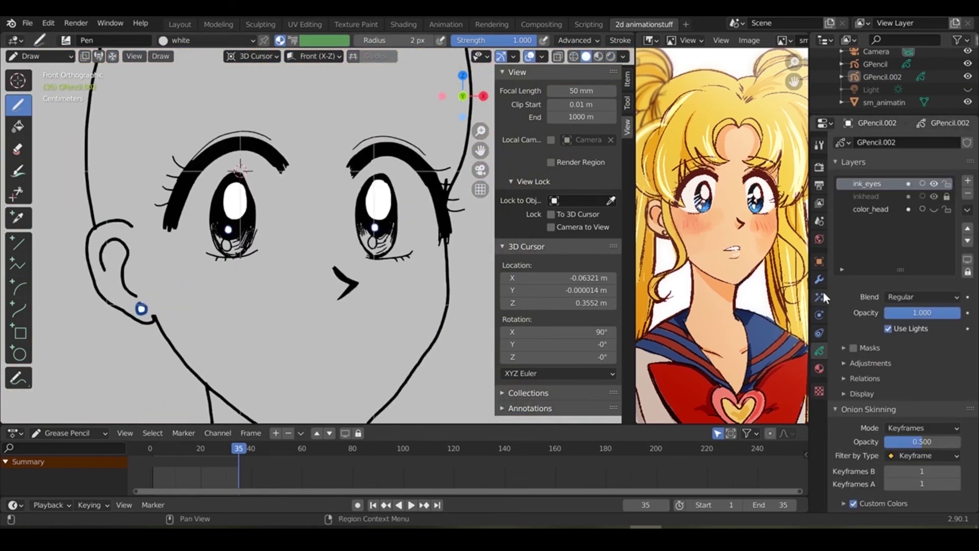
pyautogui.click(819, 368)
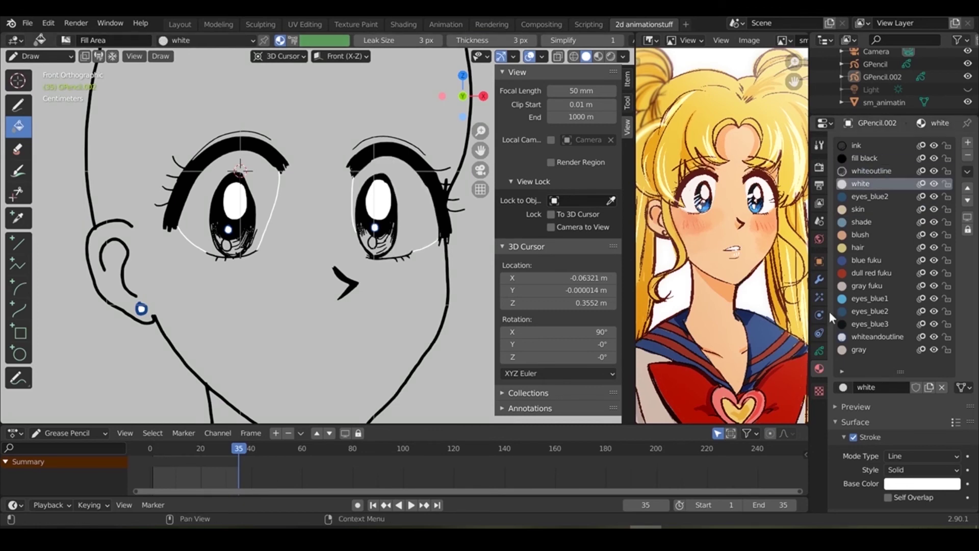
pyautogui.click(820, 350)
pyautogui.click(967, 209)
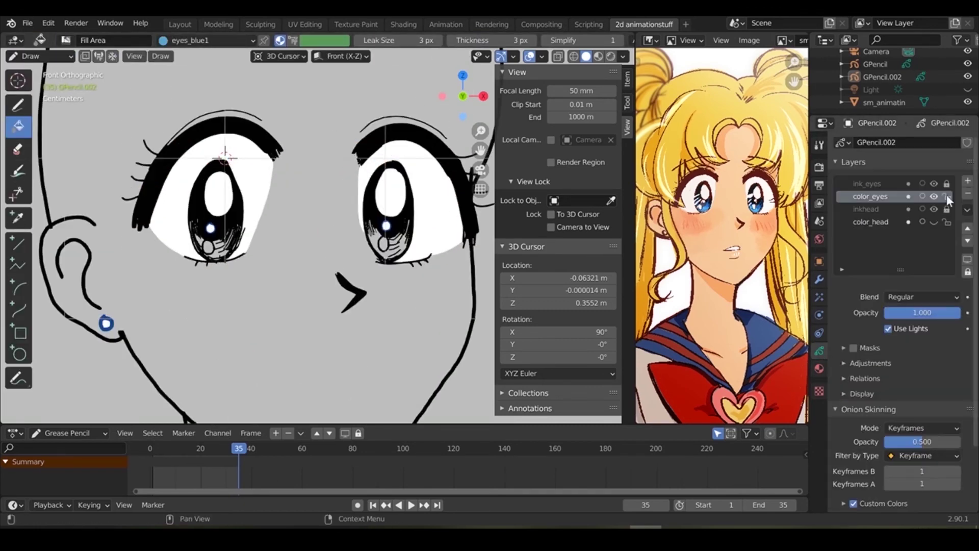
# Fill both irises with the eyes_blue2 material, then make ink_eyes the active layer again.
pyautogui.click(819, 369)
pyautogui.click(892, 313)
pyautogui.click(819, 350)
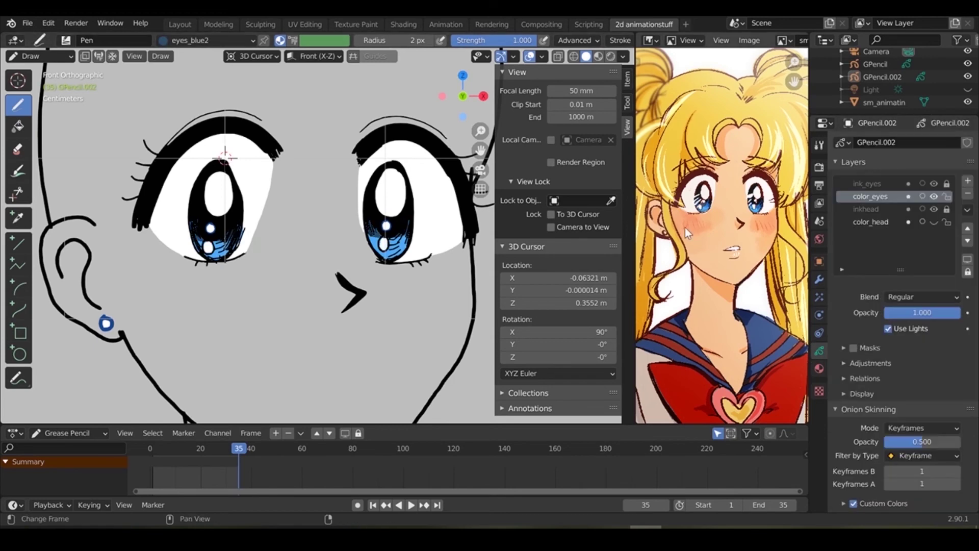
pyautogui.click(870, 183)
pyautogui.scroll(-5, 225, 334)
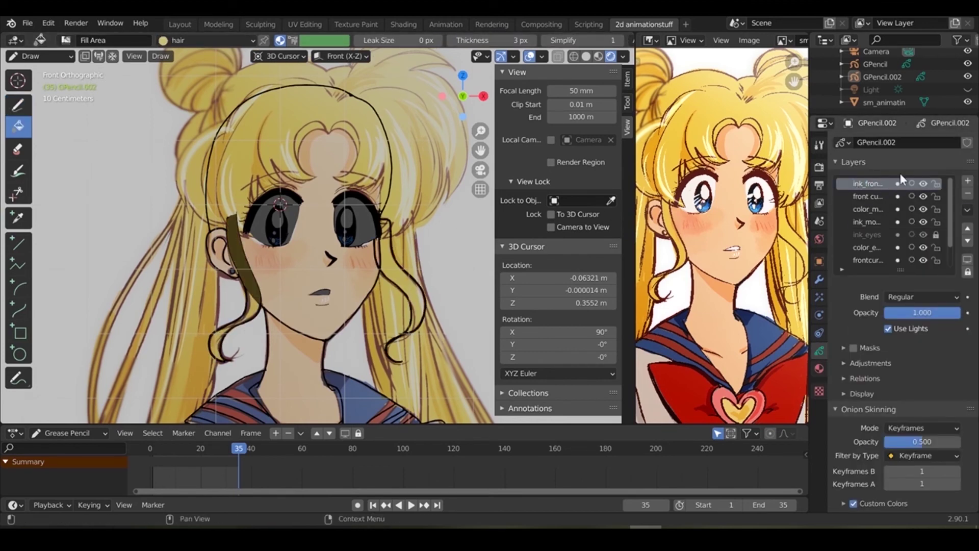
# With the mouth colour layer hidden, erase stray points, fill the front curls, then unhide all face layers.
pyautogui.click(923, 209)
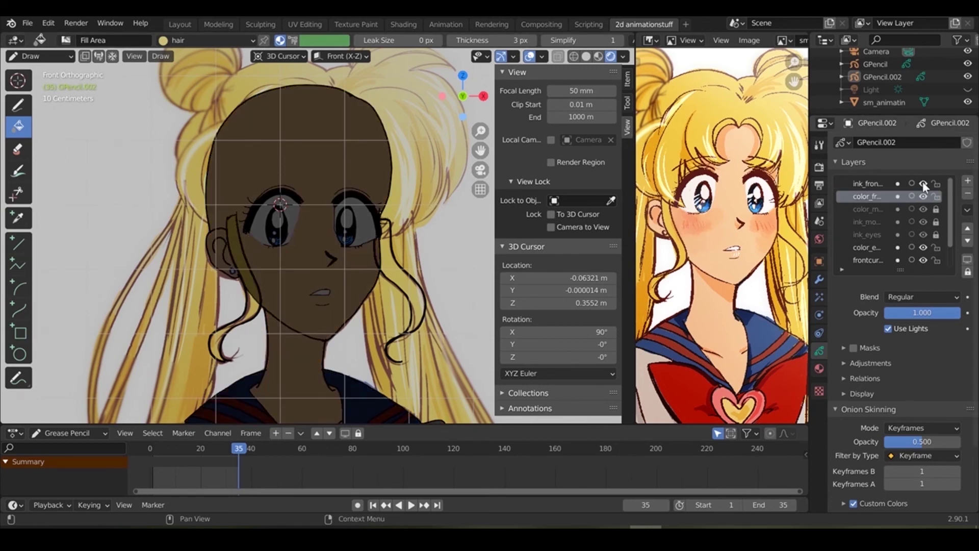
pyautogui.click(923, 196)
pyautogui.press('e')
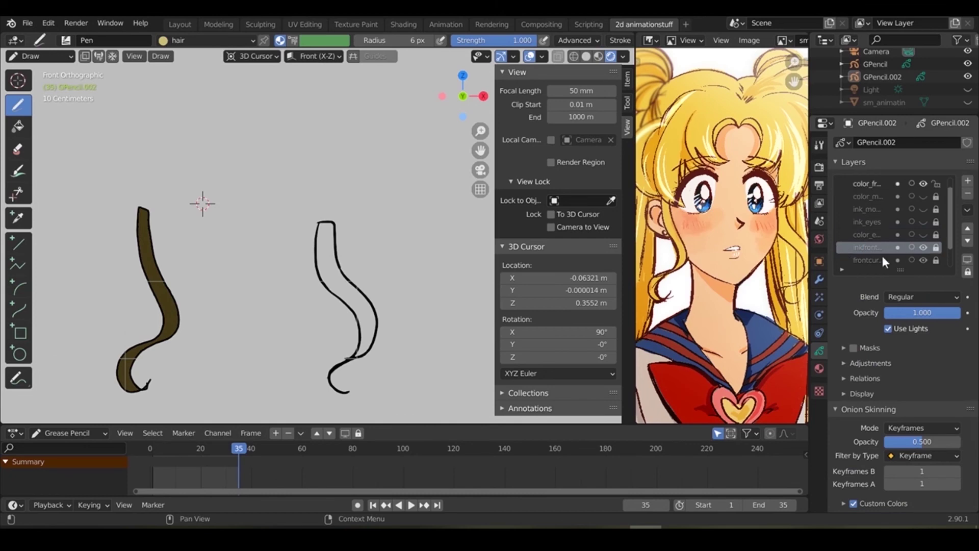
pyautogui.click(18, 127)
pyautogui.moveTo(923, 209); pyautogui.dragTo(923, 250)
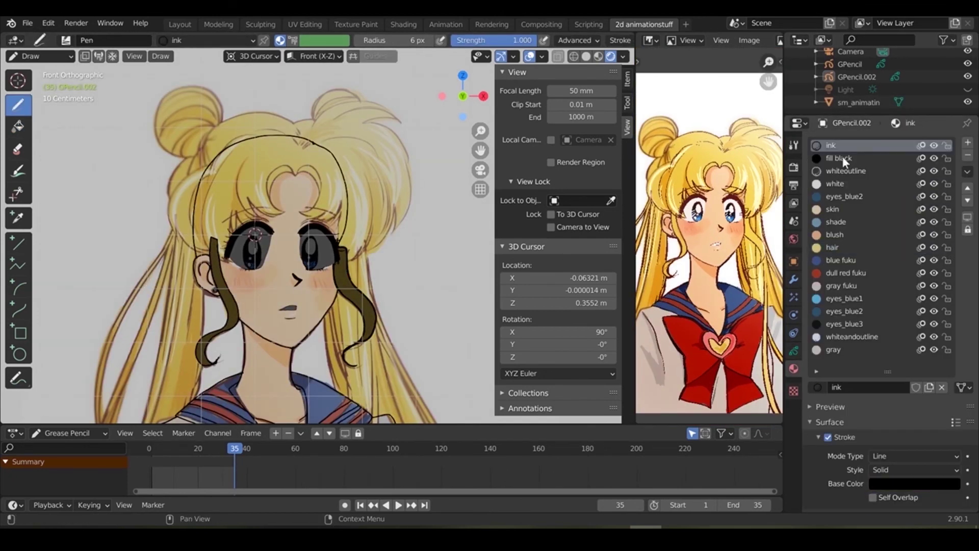
# Switch to the Ink Pen Rough brush and isolate the color_hairtop and ink_hairtop.001 layers for the hair top.
pyautogui.click(66, 40)
pyautogui.click(175, 89)
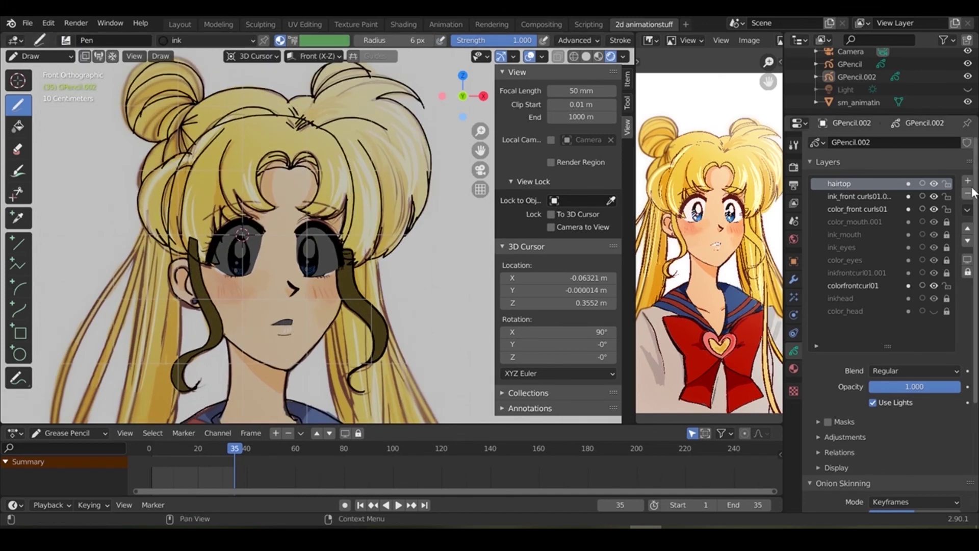
pyautogui.click(850, 196)
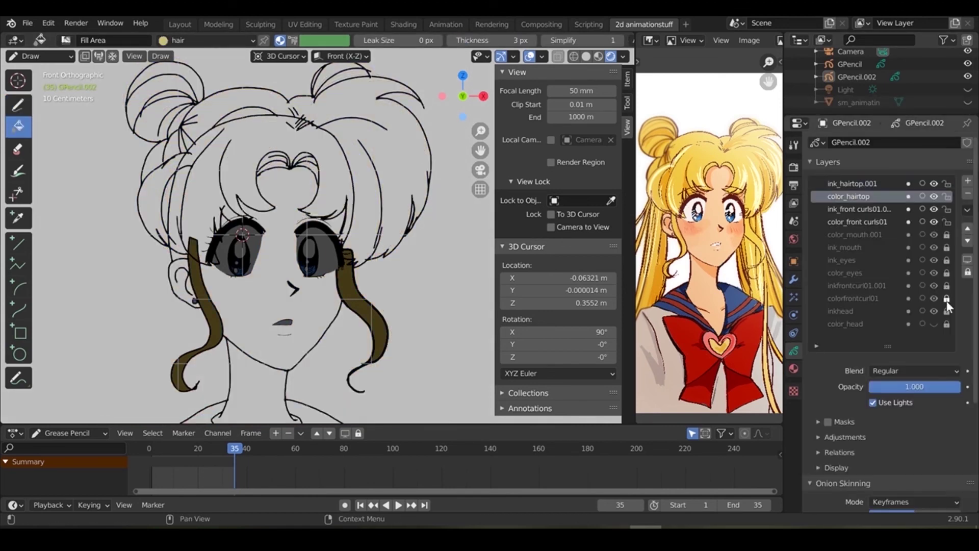
pyautogui.click(174, 65)
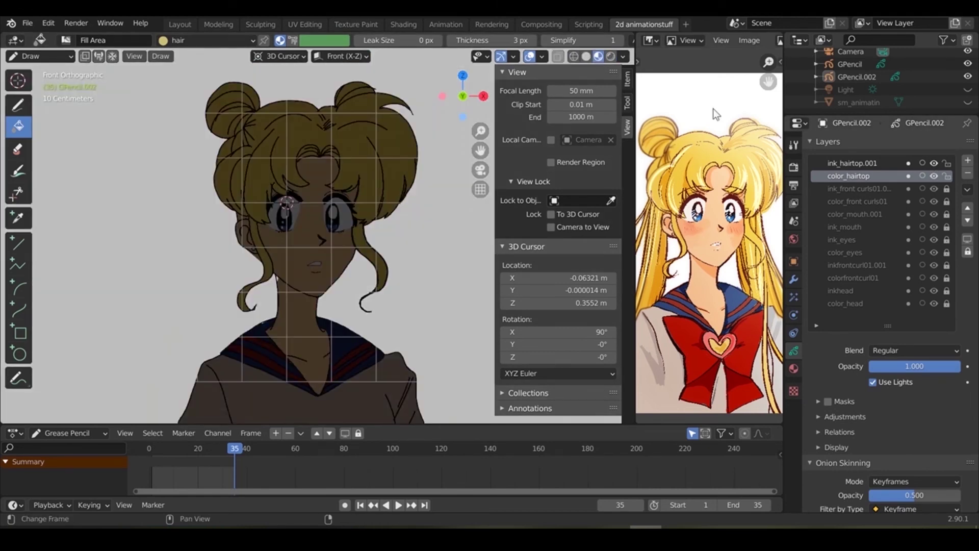
pyautogui.click(876, 165)
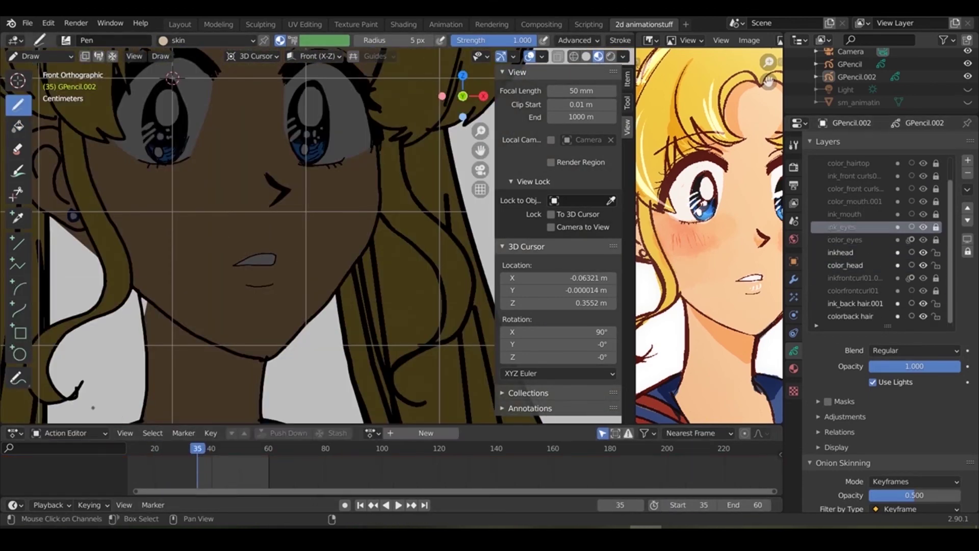
# Lock the colorback hair layer and return to drawing with the ink pen.
pyautogui.click(936, 316)
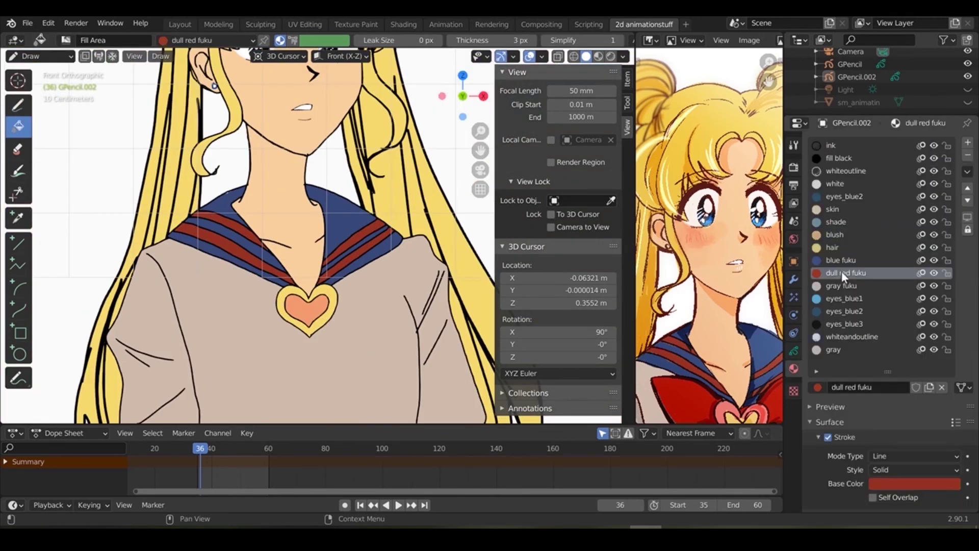
pyautogui.click(793, 350)
pyautogui.click(18, 105)
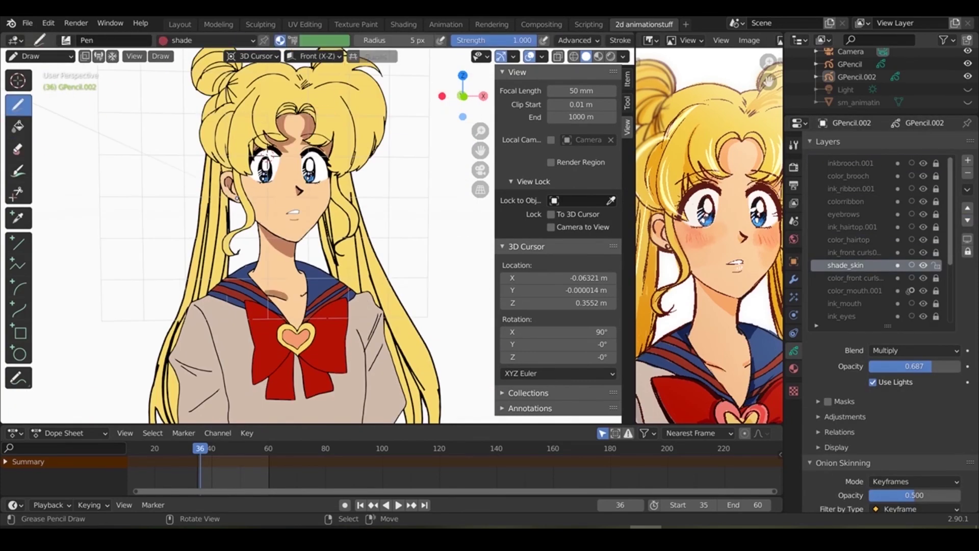
# Move the shade layers, including shade_backhair, above their colour layers and set them to Multiply blending.
pyautogui.click(967, 209)
pyautogui.click(967, 209)
pyautogui.click(967, 209)
pyautogui.click(967, 209)
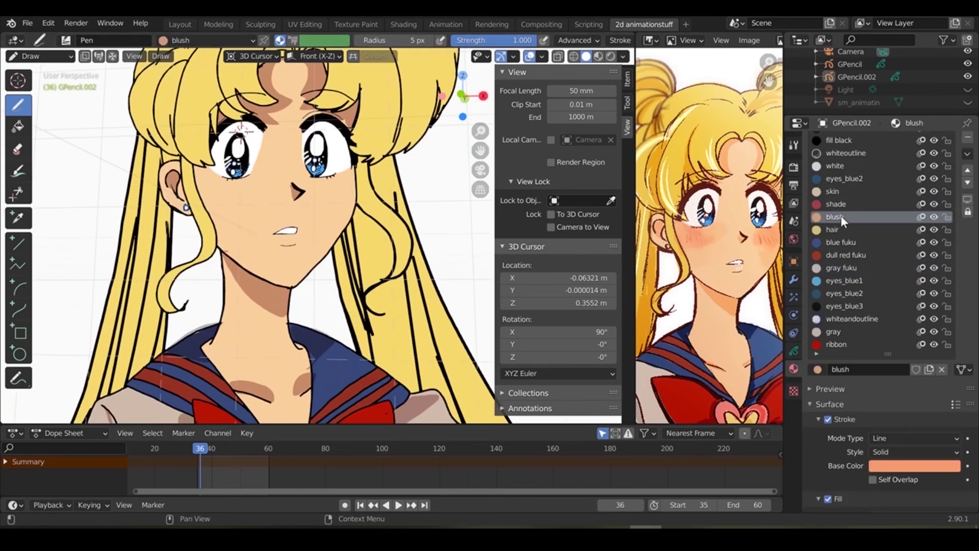
pyautogui.click(836, 344)
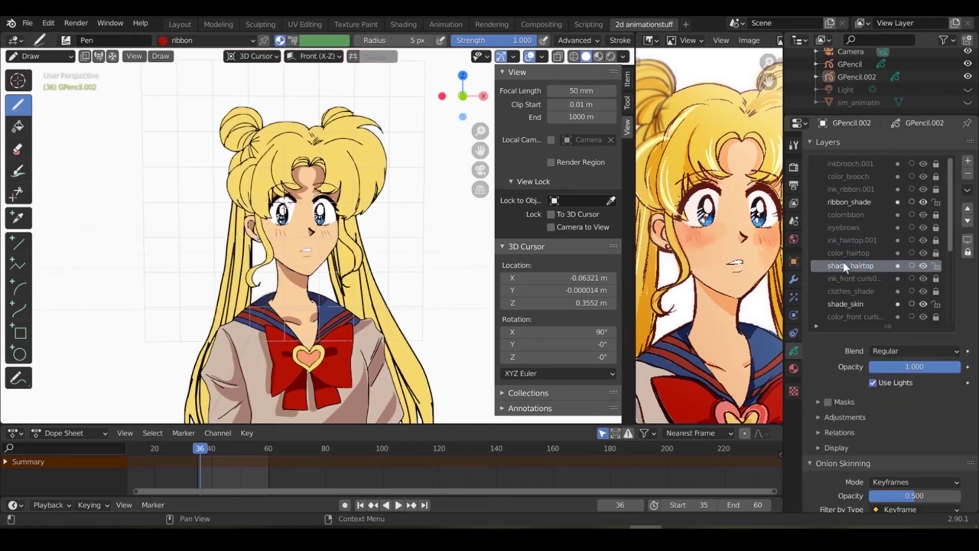
pyautogui.click(913, 351)
pyautogui.click(891, 421)
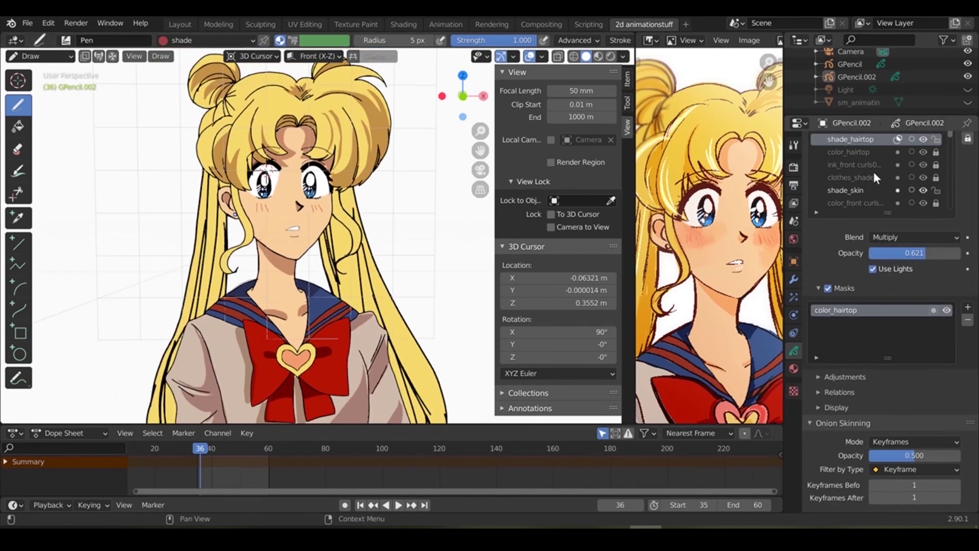
pyautogui.click(967, 198)
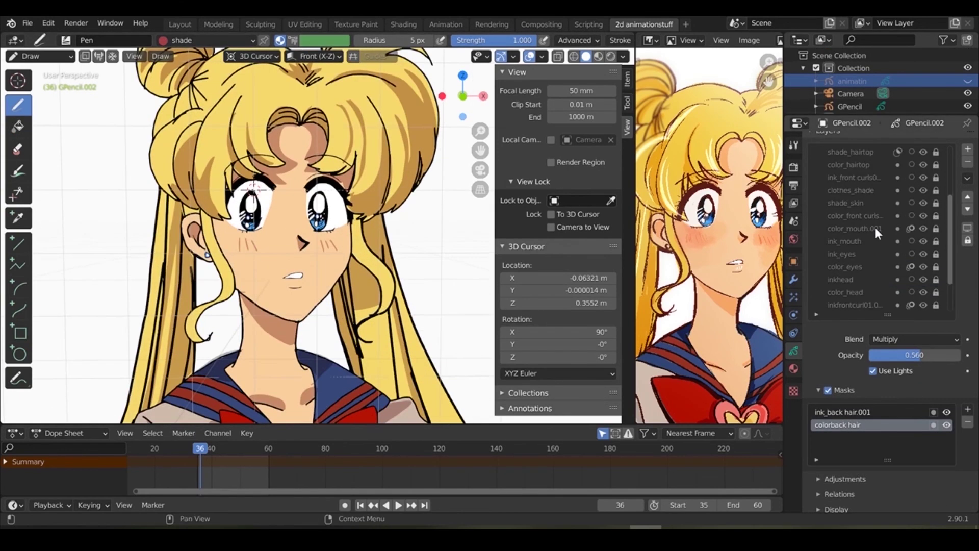
pyautogui.hotkey('shift', 'a')
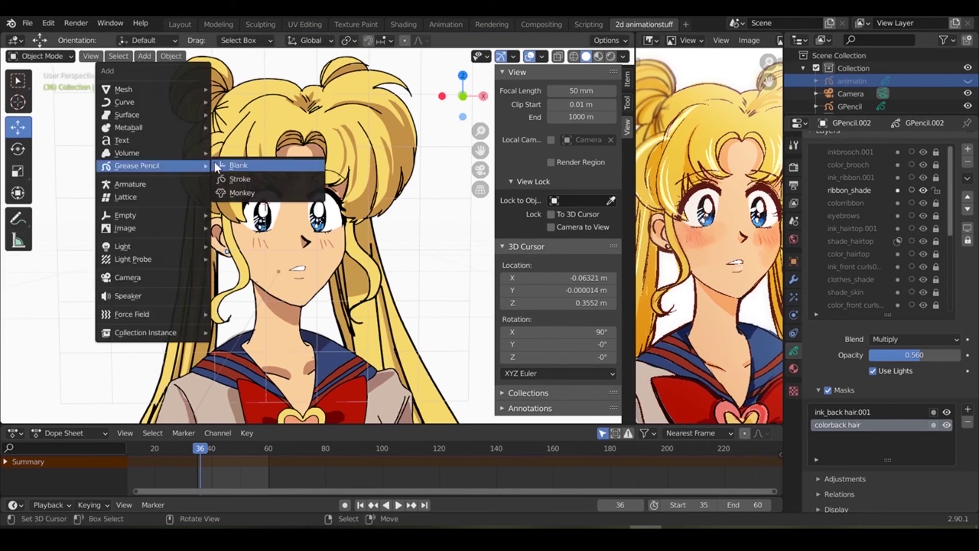
# Add a blank Grease Pencil object for the blush and pan to frame both drawings.
pyautogui.click(240, 164)
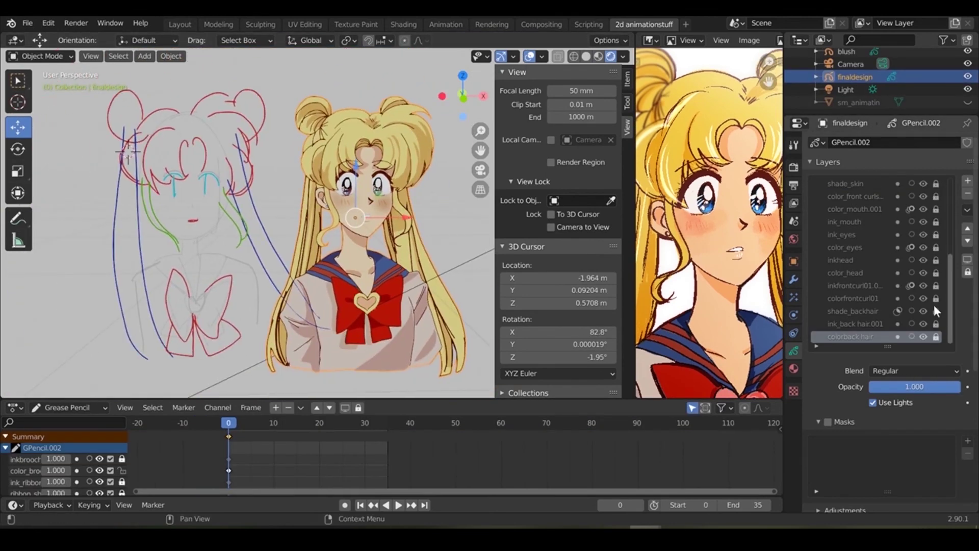
pyautogui.scroll(5, 938, 311)
pyautogui.keyDown('shift'); pyautogui.moveTo(326, 387); pyautogui.dragTo(274, 398, button='middle'); pyautogui.keyUp('shift')
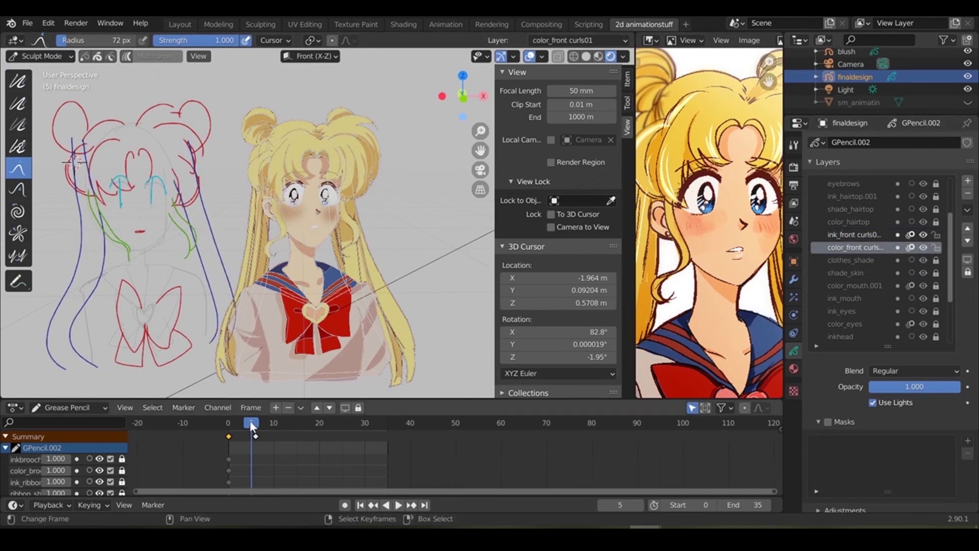
# Zoom to the face and, on frame 4 with the front-curl layers active, try interpolating curl strokes.
pyautogui.keyDown('ctrl'); pyautogui.moveTo(276, 252); pyautogui.dragTo(346, 239, button='middle'); pyautogui.keyUp('ctrl')
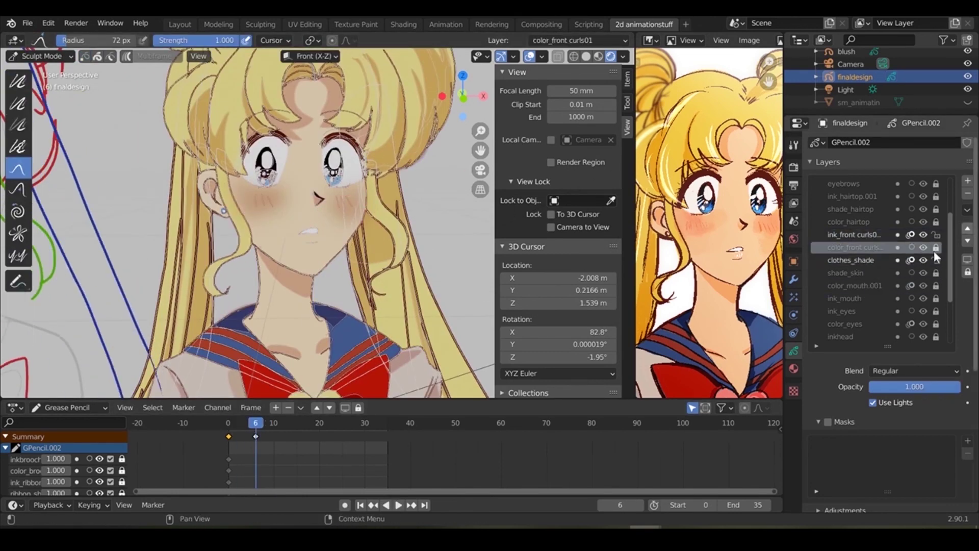
pyautogui.click(854, 234)
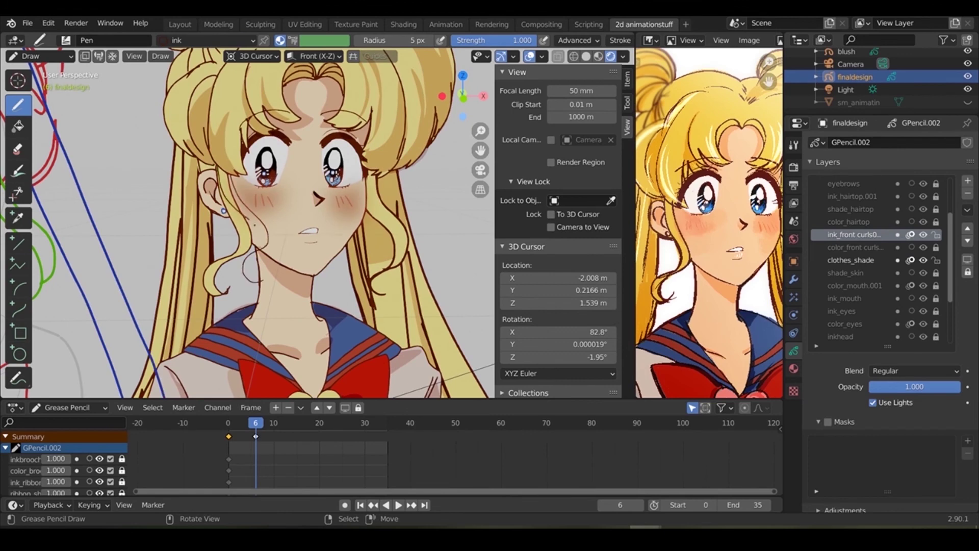
pyautogui.click(854, 246)
pyautogui.moveTo(256, 424); pyautogui.dragTo(246, 424)
pyautogui.click(38, 56)
pyautogui.click(31, 76)
pyautogui.click(208, 56)
pyautogui.click(209, 93)
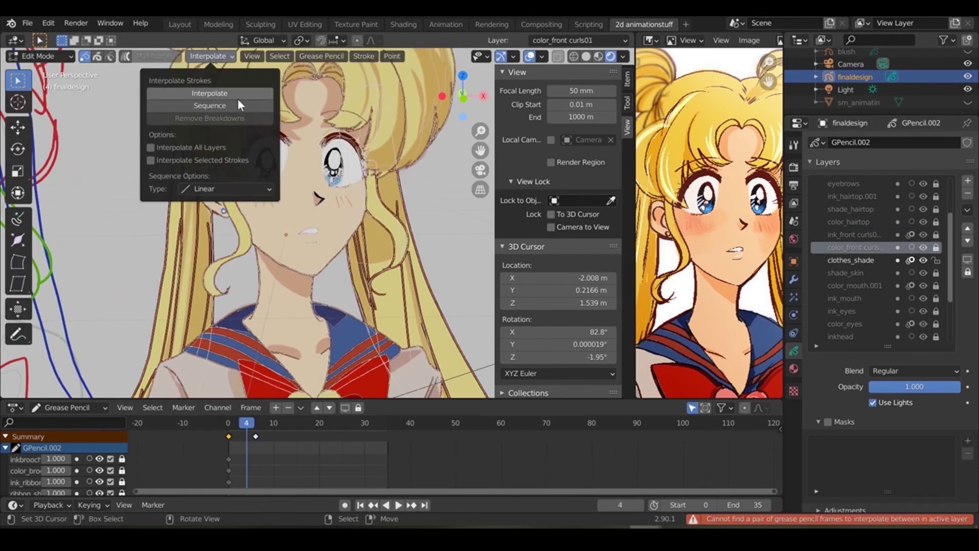
# Sculpt the front curl into a new shape on frame 4, interpolate an in-between key, and preview playback.
pyautogui.click(855, 234)
pyautogui.click(38, 56)
pyautogui.click(45, 98)
pyautogui.moveTo(214, 265); pyautogui.dragTo(221, 288)
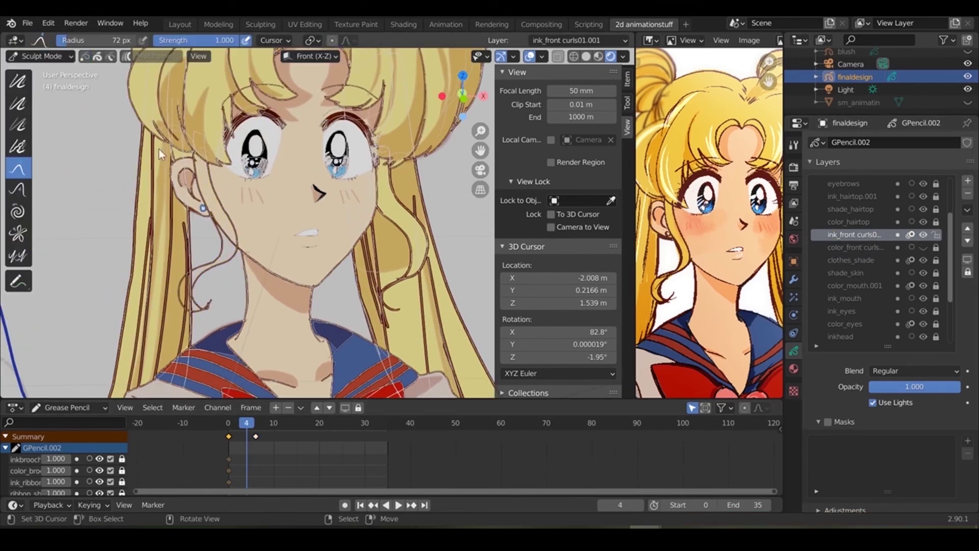
pyautogui.press('Tab')
pyautogui.click(208, 56)
pyautogui.click(210, 93)
pyautogui.click(291, 422)
pyautogui.press('space')
# Clean up the curl drawing around frame 9 with eraser and pen, then check frames 8, 15 and 24.
pyautogui.click(268, 436)
pyautogui.click(258, 424)
pyautogui.click(40, 56)
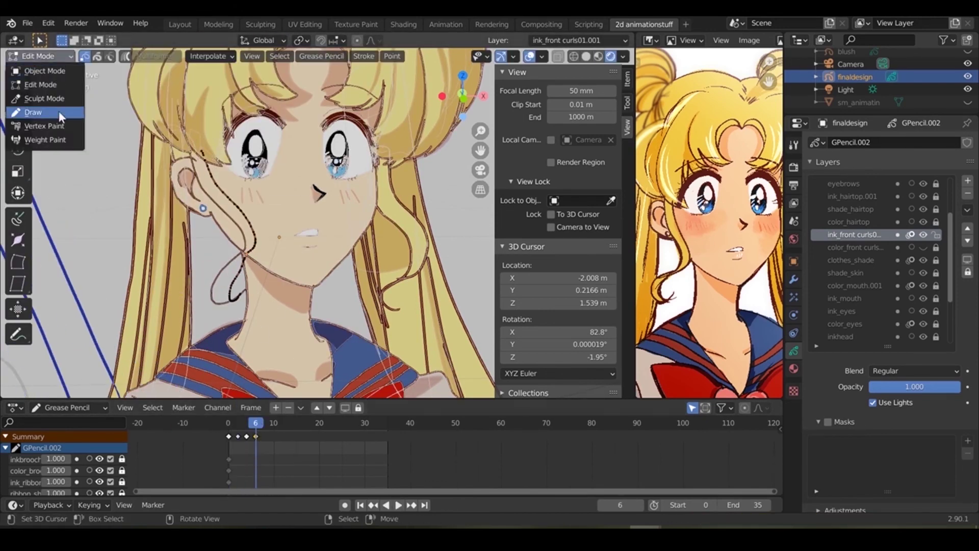
pyautogui.click(59, 111)
pyautogui.click(17, 149)
pyautogui.click(18, 105)
pyautogui.press('Left')
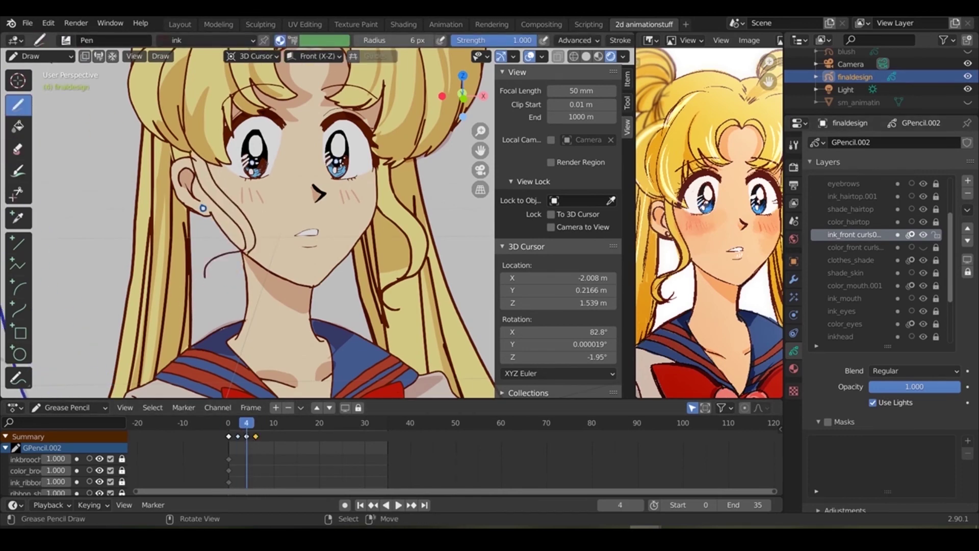
pyautogui.press('space')
pyautogui.press('Right')
pyautogui.press('Right')
pyautogui.press('Right')
pyautogui.press('Right')
pyautogui.press('Right')
pyautogui.press('Right')
pyautogui.press('Right')
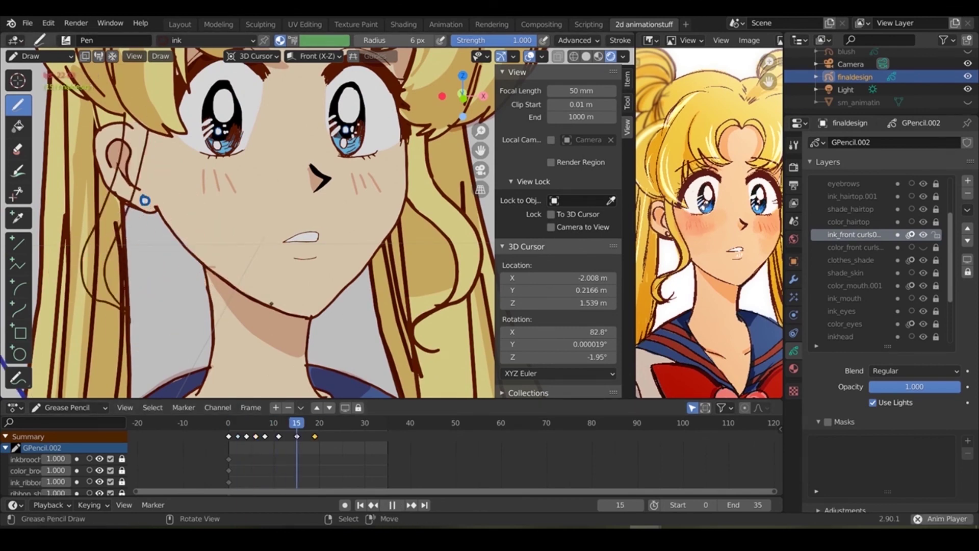
pyautogui.press('Right')
pyautogui.press('Right')
pyautogui.press('Right')
pyautogui.press('Right')
pyautogui.press('Right')
pyautogui.press('Right')
pyautogui.press('Right')
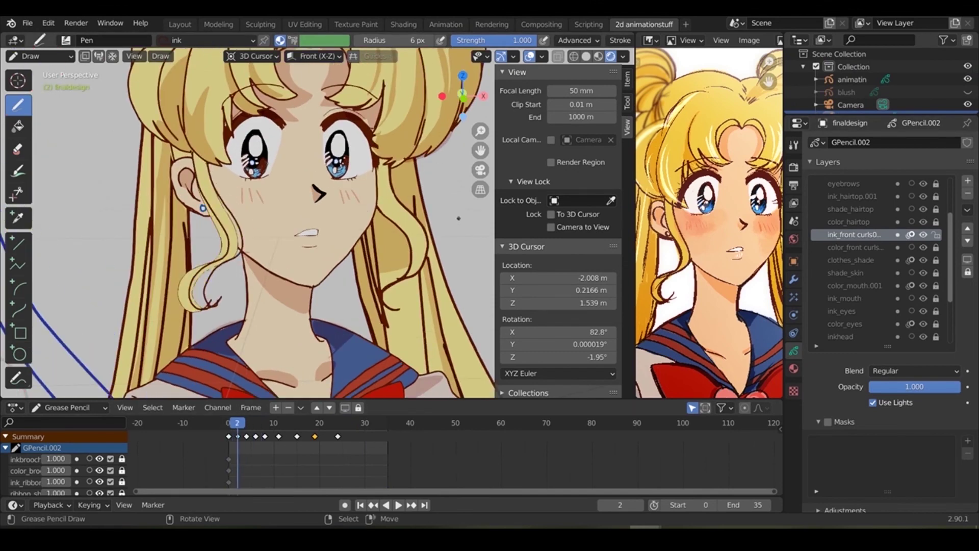
# Reshape the front curl's colour fill on frame 18 with Sculpt Grab, then play back to review.
pyautogui.click(867, 247)
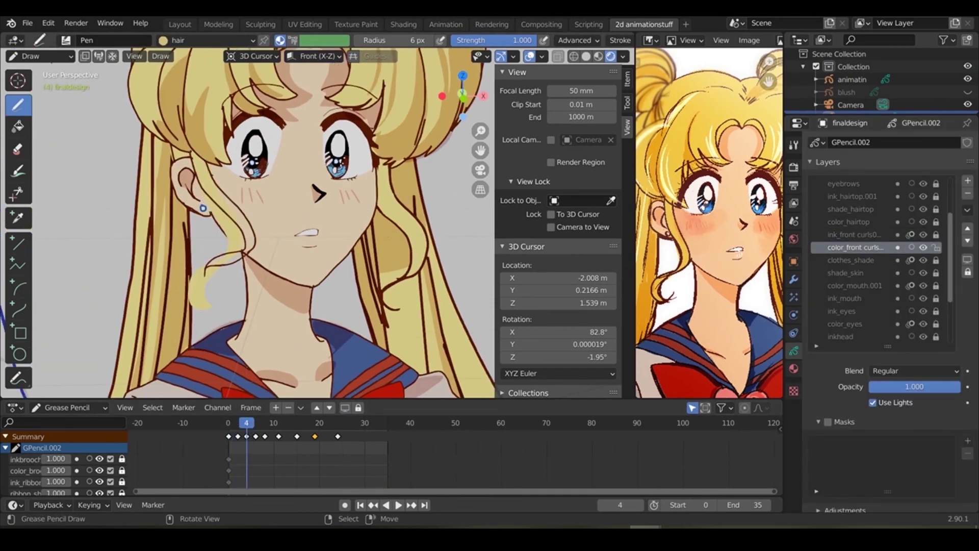
pyautogui.press('Right')
pyautogui.press('Right')
pyautogui.press('Right')
pyautogui.press('Right')
pyautogui.press('Right')
pyautogui.press('Right')
pyautogui.hotkey('ctrl', 'Tab')
pyautogui.press('Right')
pyautogui.press('Right')
pyautogui.press('Right')
pyautogui.moveTo(147, 239); pyautogui.dragTo(332, 360)
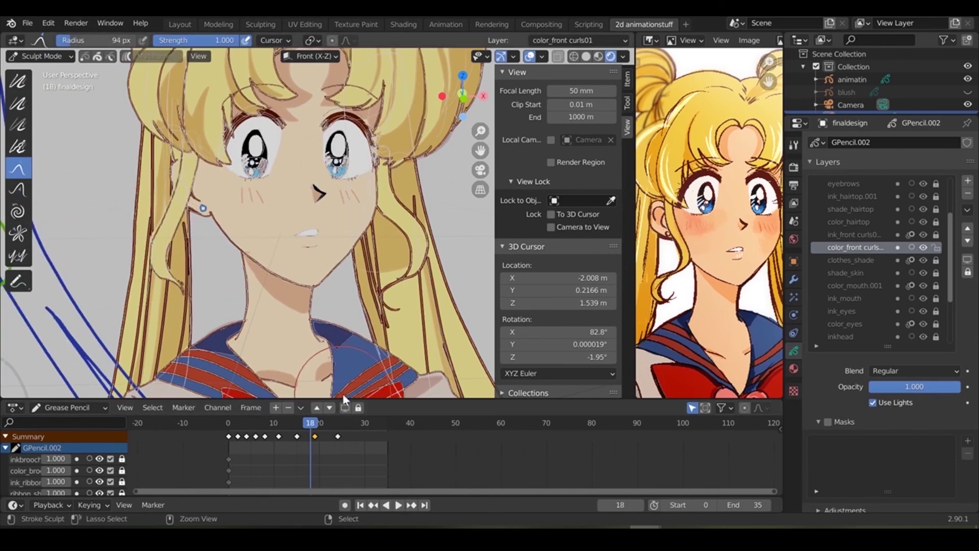
pyautogui.hotkey('ctrl', 'Tab')
pyautogui.press('space')
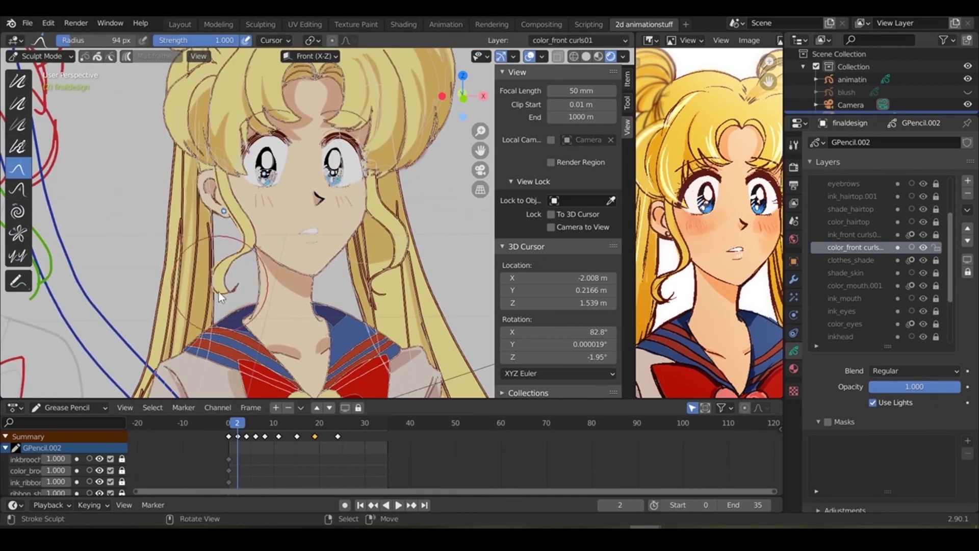
pyautogui.press('Escape')
# Activate the other front curl's ink layer and review its motion around frame 6.
pyautogui.scroll(-3, 867, 265)
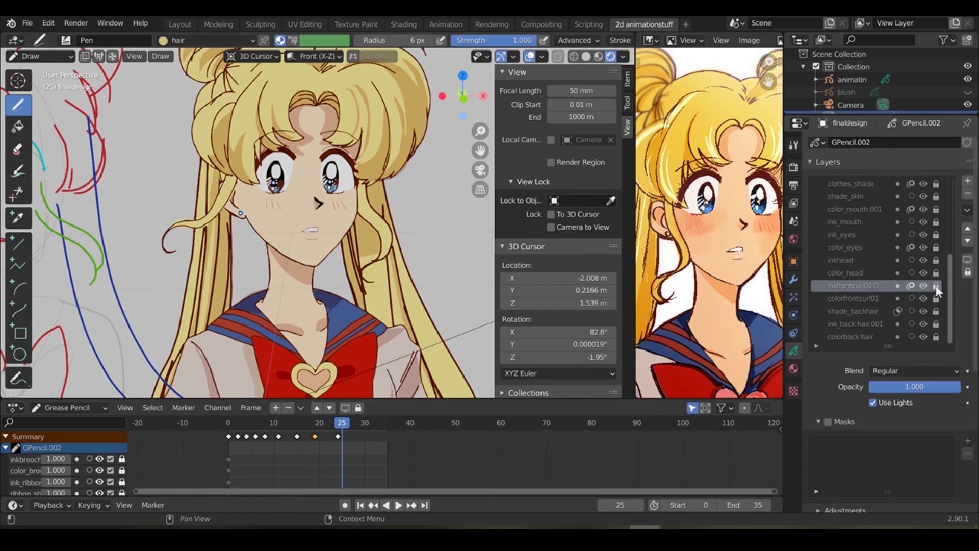
pyautogui.click(857, 286)
pyautogui.hotkey('shift', 'Left')
pyautogui.moveTo(234, 422); pyautogui.dragTo(256, 422)
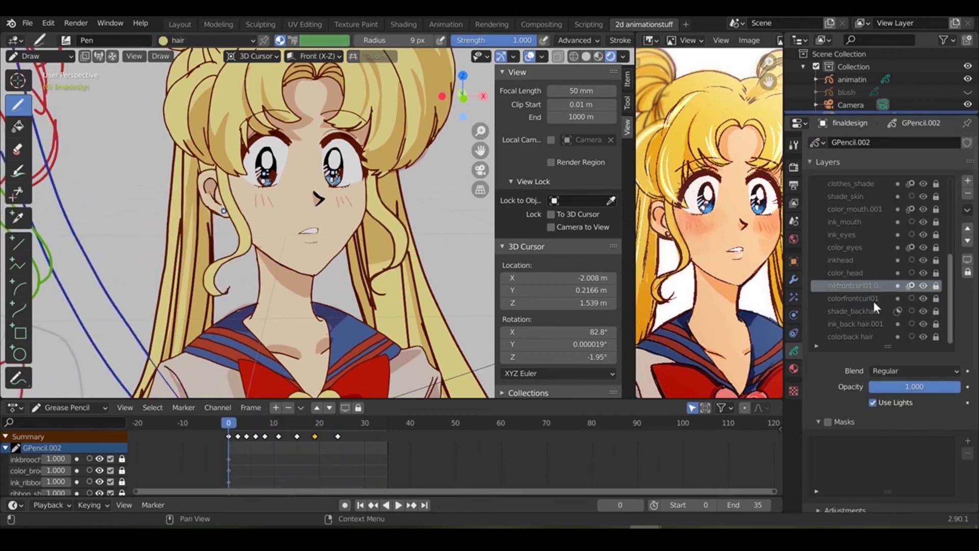
pyautogui.press('space')
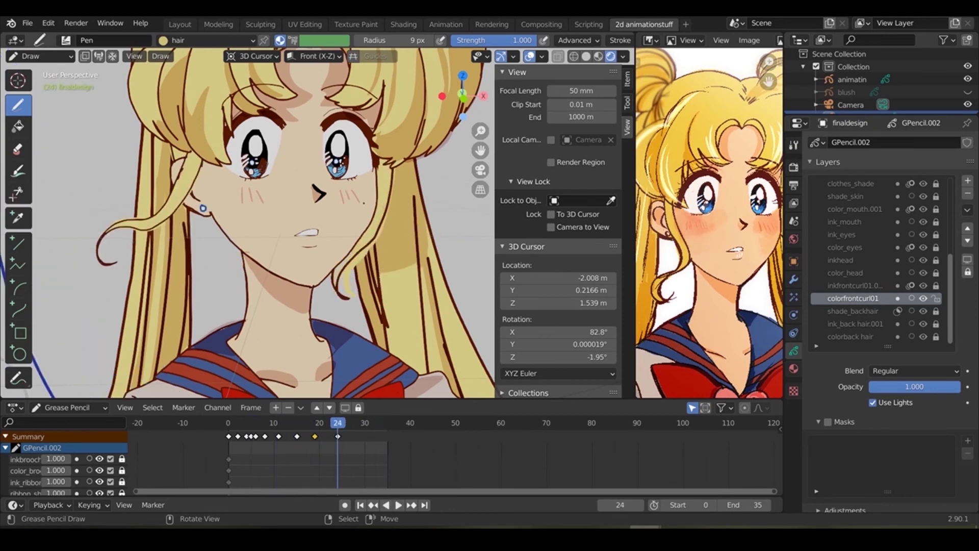
pyautogui.hotkey('ctrl', 'Tab')
pyautogui.press('space')
pyautogui.press('Down')
pyautogui.press('Down')
pyautogui.press('Down')
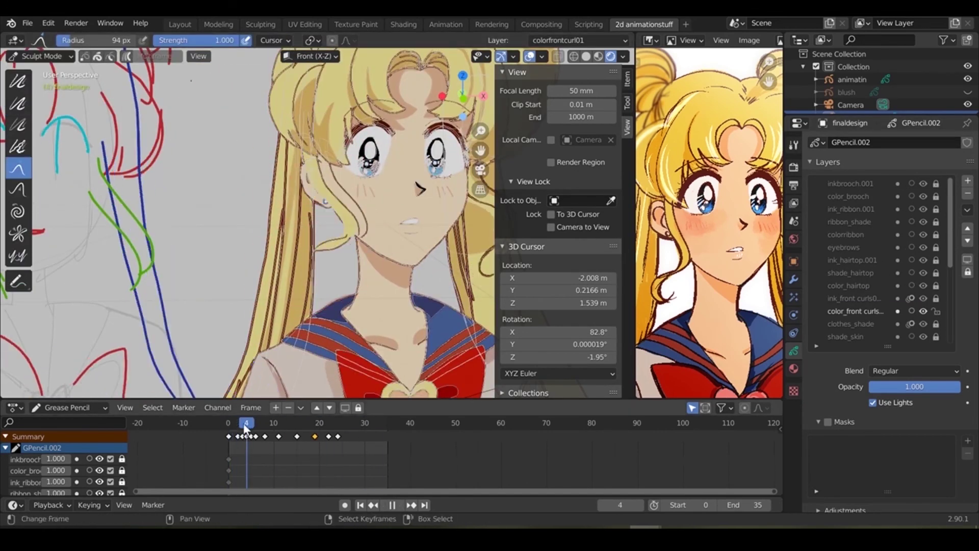
# Push the second curl's ink into a new shape on frame 2, comparing it on frames 4–5.
pyautogui.moveTo(245, 428); pyautogui.dragTo(238, 427)
pyautogui.moveTo(357, 224); pyautogui.dragTo(351, 217)
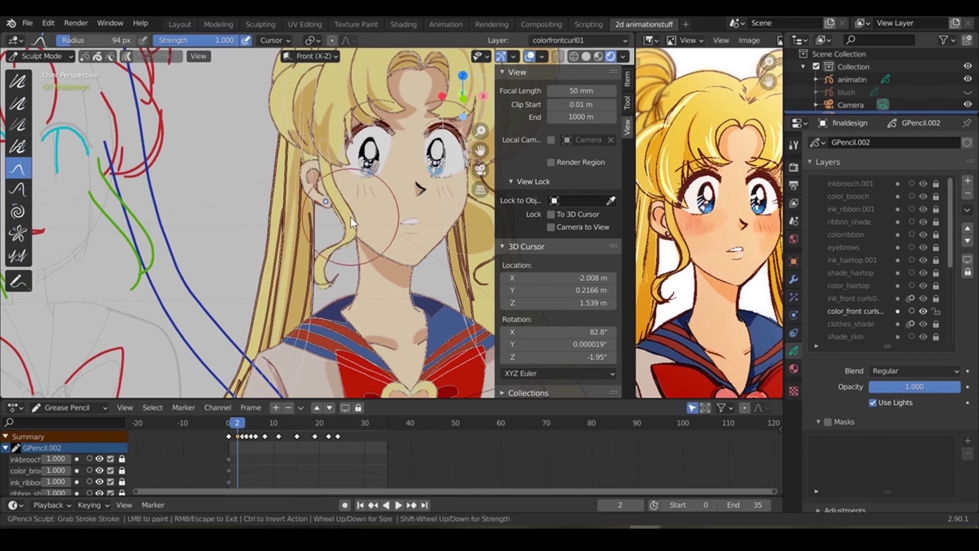
pyautogui.moveTo(253, 422); pyautogui.dragTo(247, 423)
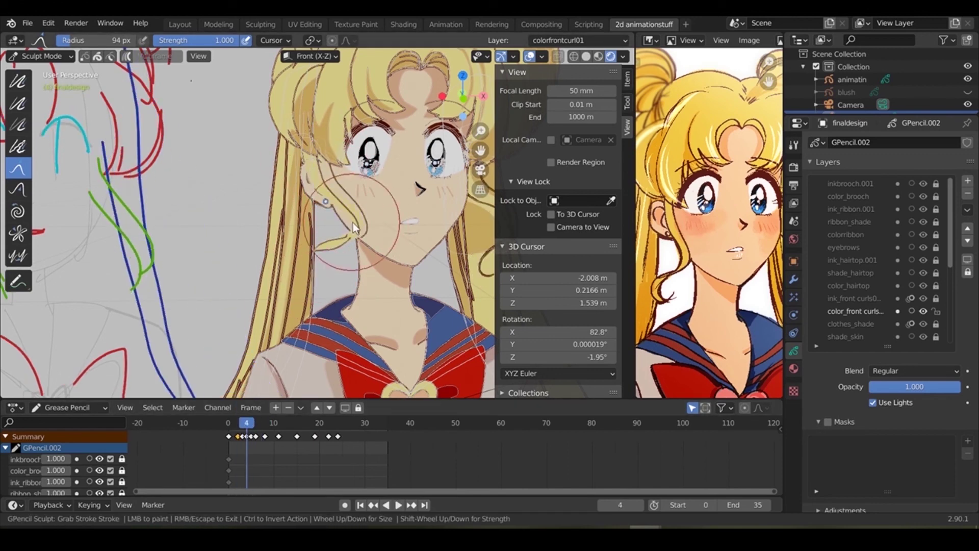
pyautogui.press('Right')
pyautogui.hotkey('ctrl', 'Tab')
pyautogui.scroll(3, 425, 191)
pyautogui.scroll(-2, 424, 191)
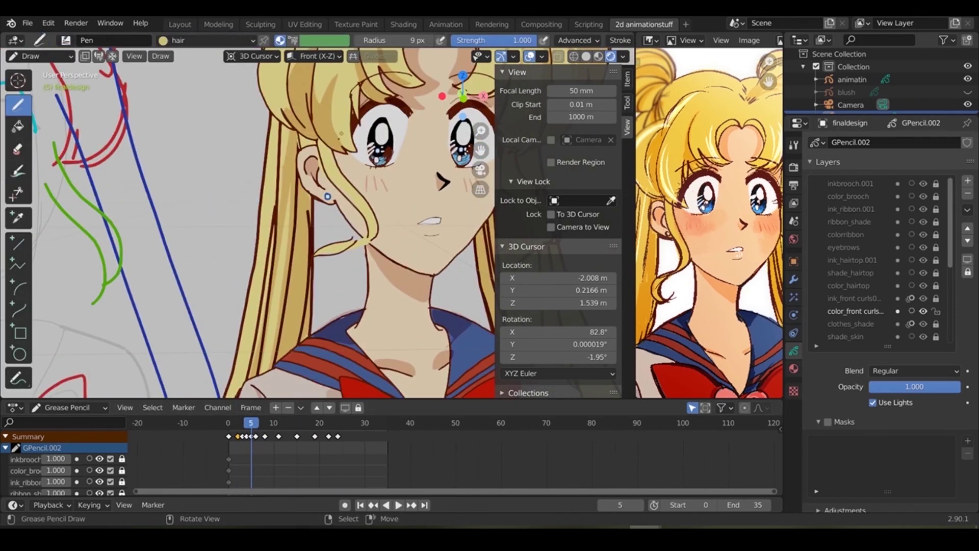
# Snap to front view, lock the front curls ink layer, and check the colour layer on frames 2–13.
pyautogui.click(852, 299)
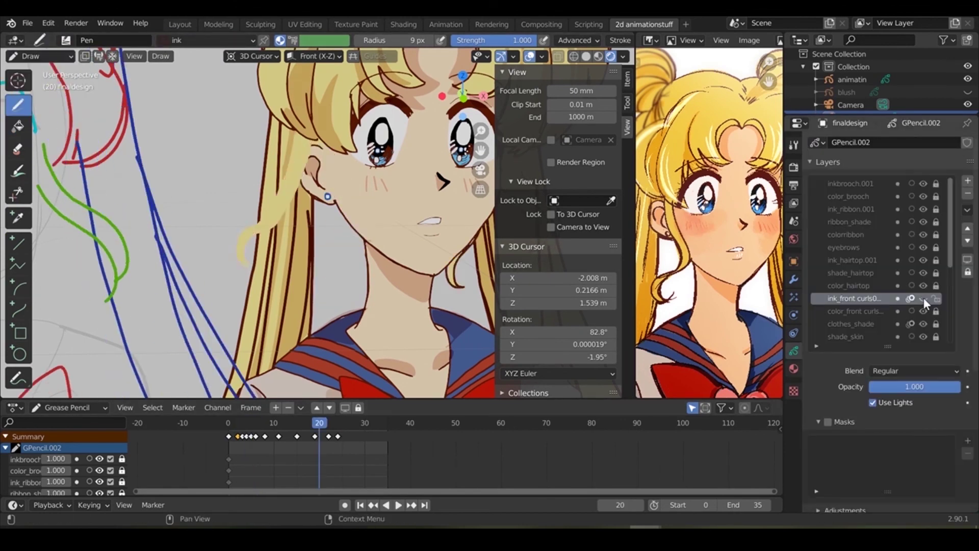
pyautogui.press('Left')
pyautogui.press('Left')
pyautogui.press('KP_1')
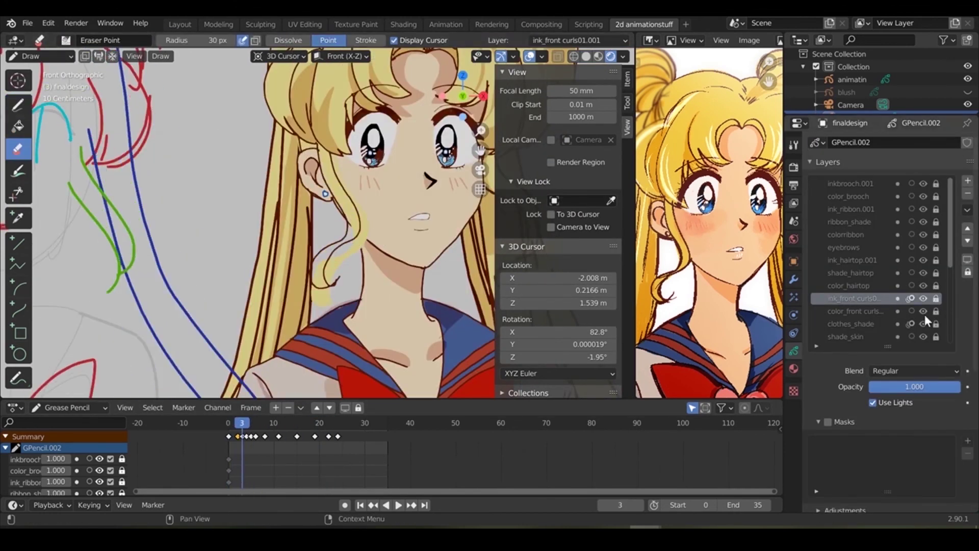
pyautogui.click(937, 298)
pyautogui.press('Left')
pyautogui.click(854, 311)
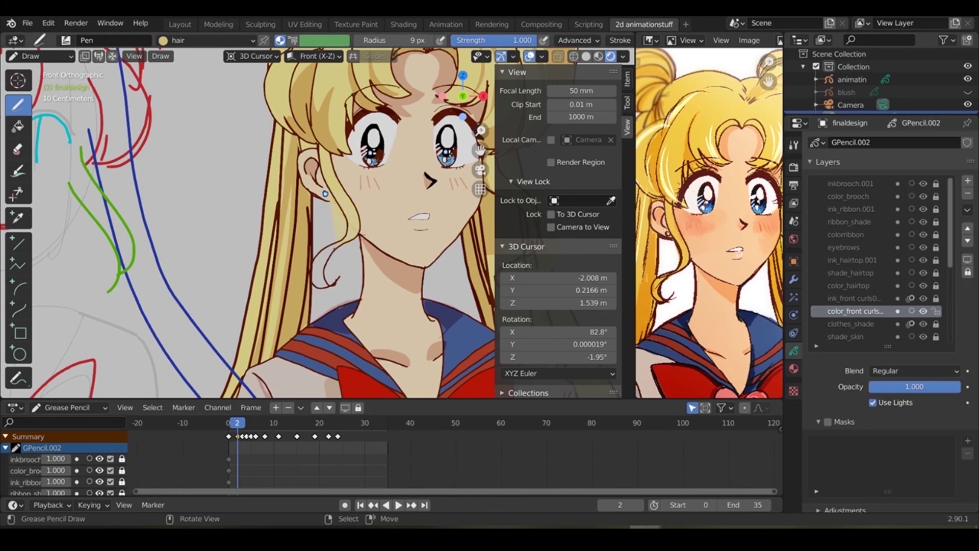
pyautogui.click(793, 369)
pyautogui.press('Right')
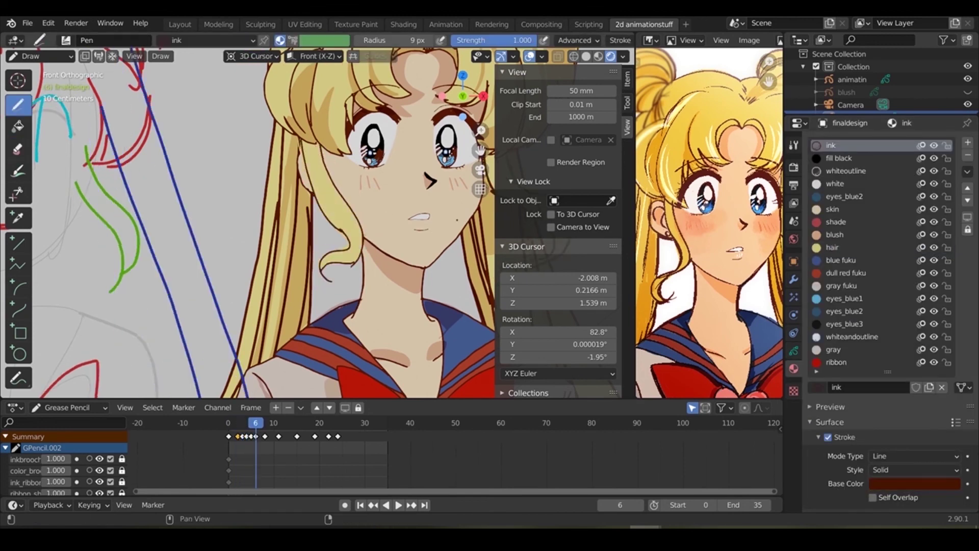
pyautogui.press('Right')
pyautogui.press('Right')
pyautogui.press('Right')
pyautogui.press('Right')
pyautogui.press('Right')
pyautogui.press('Right')
pyautogui.press('Right')
pyautogui.press('Right')
pyautogui.press('Right')
pyautogui.click(793, 351)
# Unlock the other curl's ink layer, sculpt it on frames 2–4, and play back both curls.
pyautogui.click(854, 286)
pyautogui.click(936, 286)
pyautogui.press('Left')
pyautogui.press('Left')
pyautogui.press('Left')
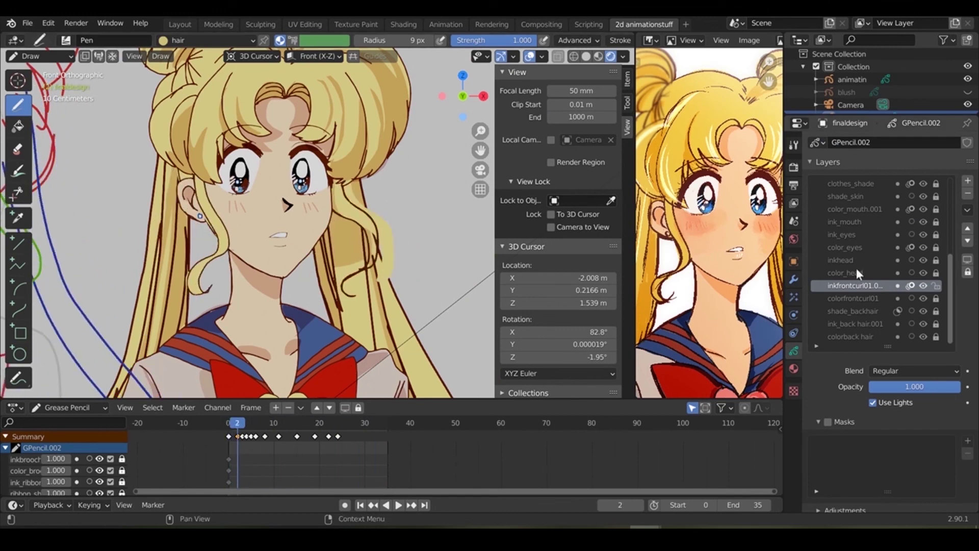
pyautogui.hotkey('ctrl', 'Tab')
pyautogui.press('Right')
pyautogui.press('Right')
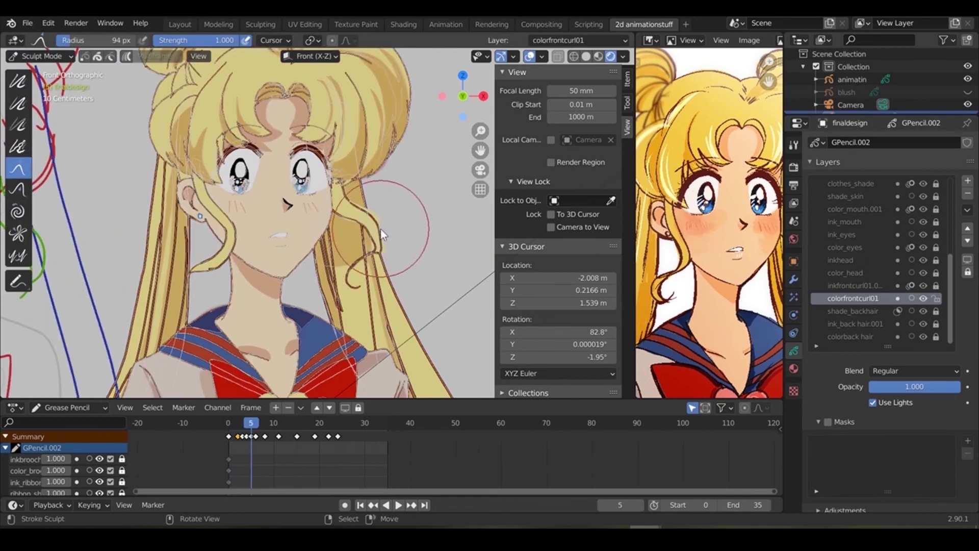
pyautogui.click(38, 56)
pyautogui.click(64, 105)
pyautogui.scroll(-3, 245, 225)
pyautogui.press('space')
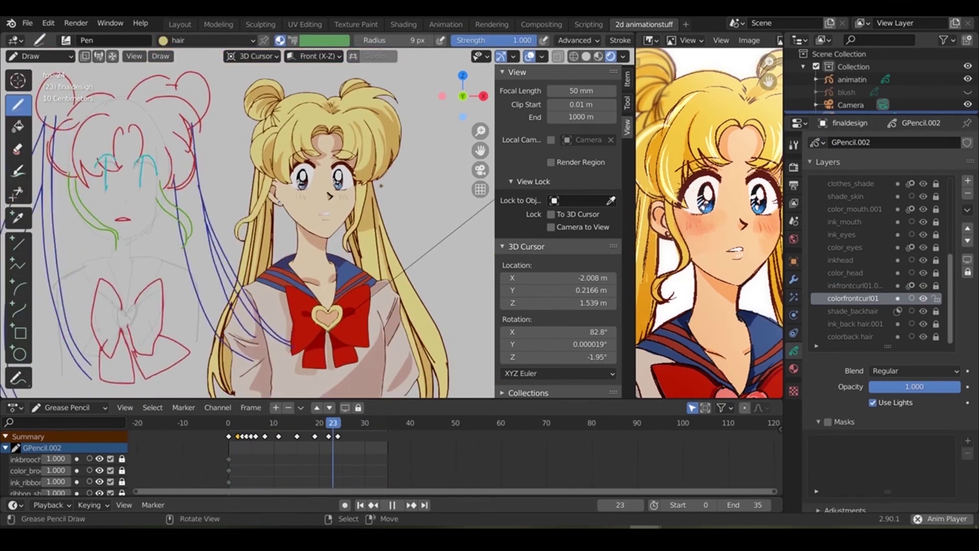
pyautogui.press('space')
pyautogui.click(857, 285)
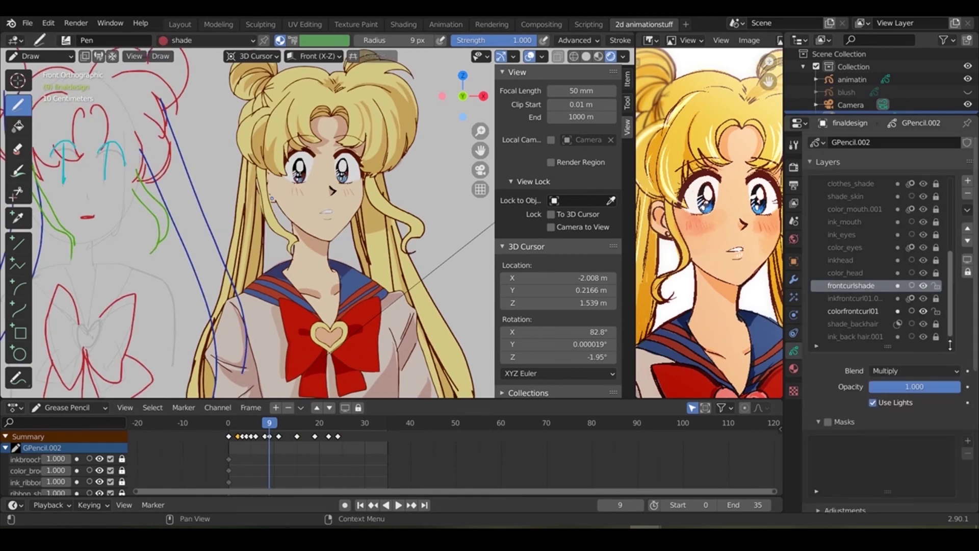
# Lower the shading layer opacity to 0.637 and mask it to both front-curl colour layers.
pyautogui.moveTo(944, 387); pyautogui.dragTo(910, 387)
pyautogui.hotkey('shift', 'Left')
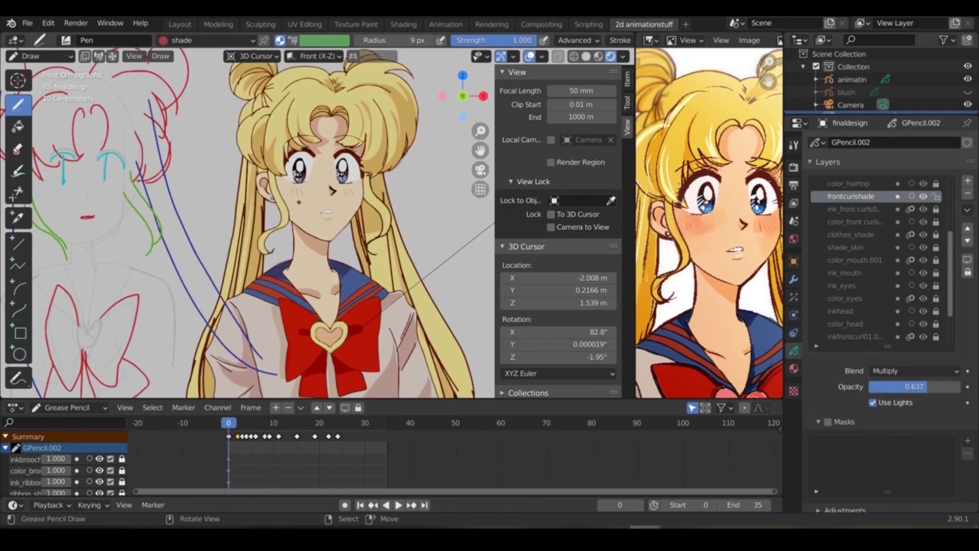
pyautogui.click(967, 440)
pyautogui.click(906, 272)
pyautogui.click(967, 440)
pyautogui.click(924, 259)
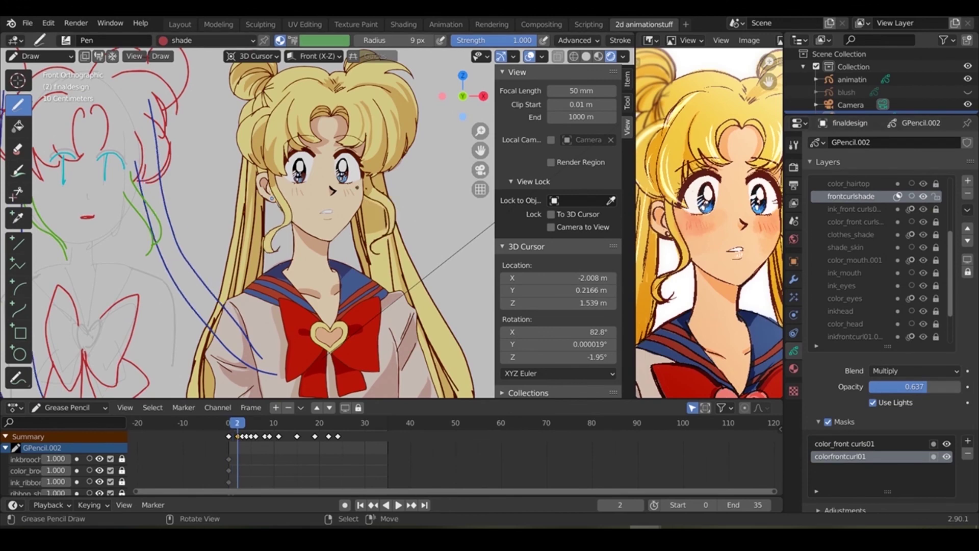
# Step through the frames and play the animation to preview the bust.
pyautogui.press('Right')
pyautogui.press('Right')
pyautogui.press('Right')
pyautogui.press('Right')
pyautogui.press('Right')
pyautogui.press('Right')
pyautogui.press('Right')
pyautogui.press('Right')
pyautogui.press('Right')
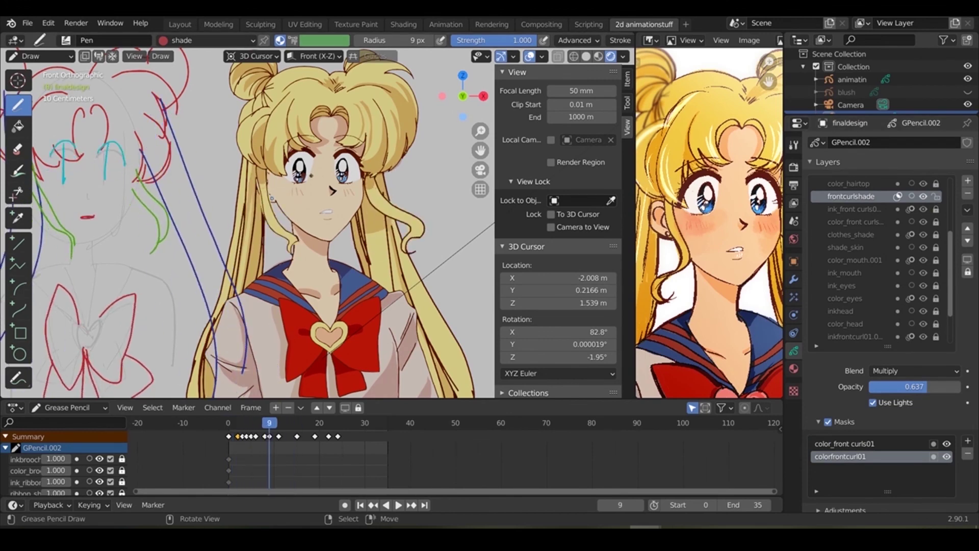
pyautogui.press('Right')
pyautogui.press('Right')
pyautogui.press('Right')
pyautogui.press('Right')
pyautogui.press('Right')
pyautogui.press('Right')
pyautogui.press('space')
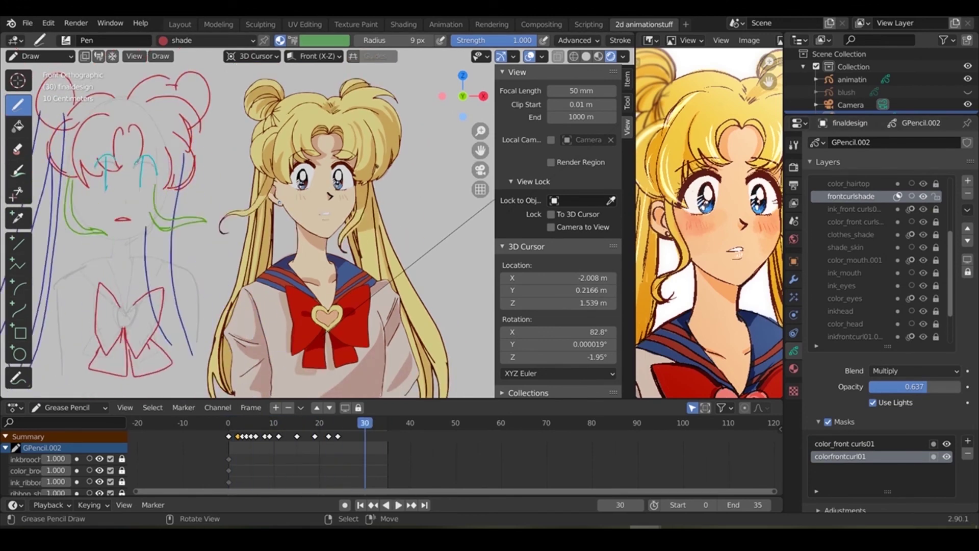
pyautogui.scroll(-4, 939, 295)
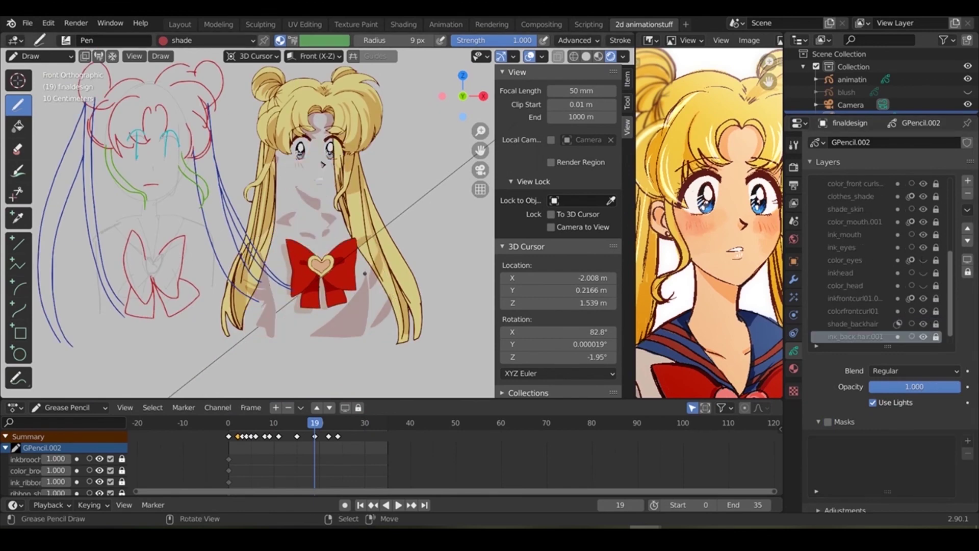
# Make ink_back hair.001 the active layer and preview the animation from the first frame.
pyautogui.click(855, 324)
pyautogui.press('space')
pyautogui.hotkey('shift', 'Left')
pyautogui.press('Right')
pyautogui.press('Right')
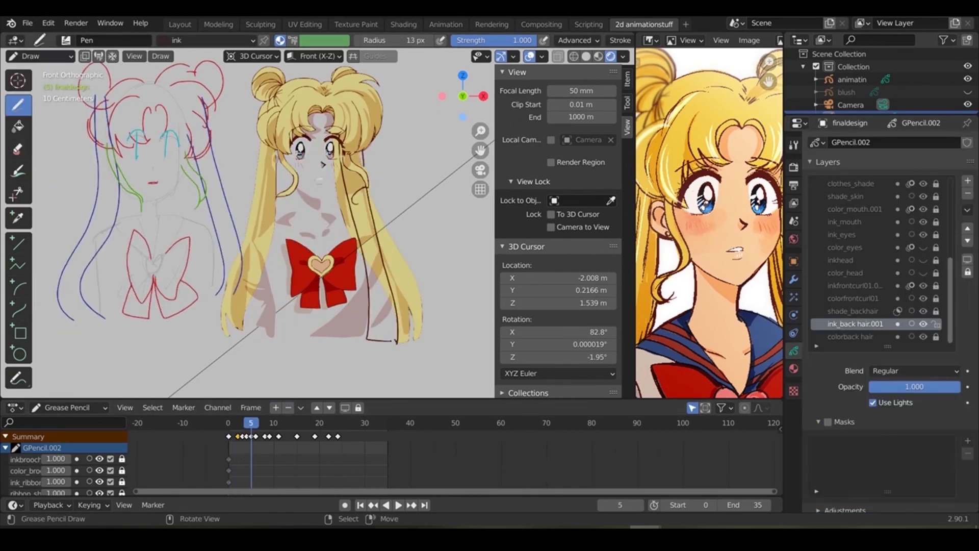
pyautogui.press('Right')
pyautogui.press('Right')
pyautogui.press('Right')
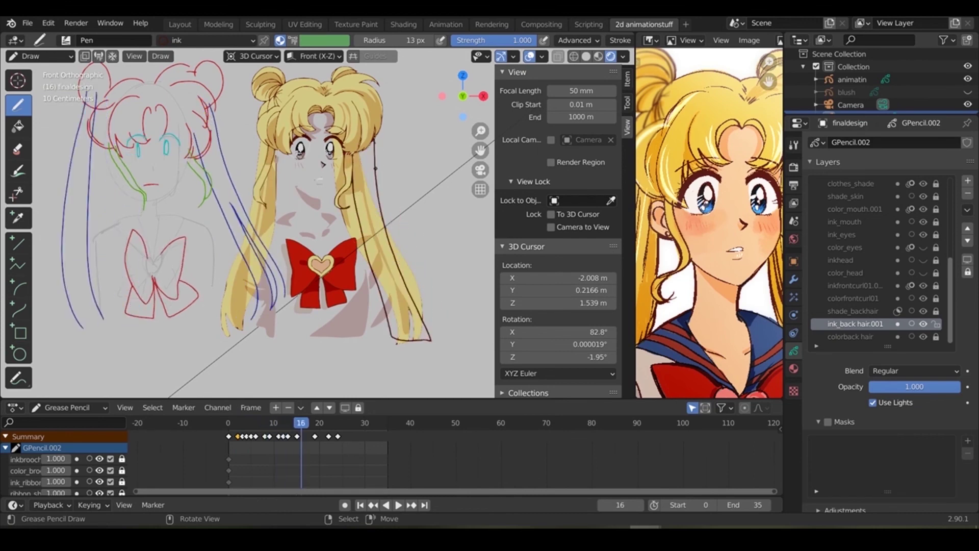
pyautogui.press('space')
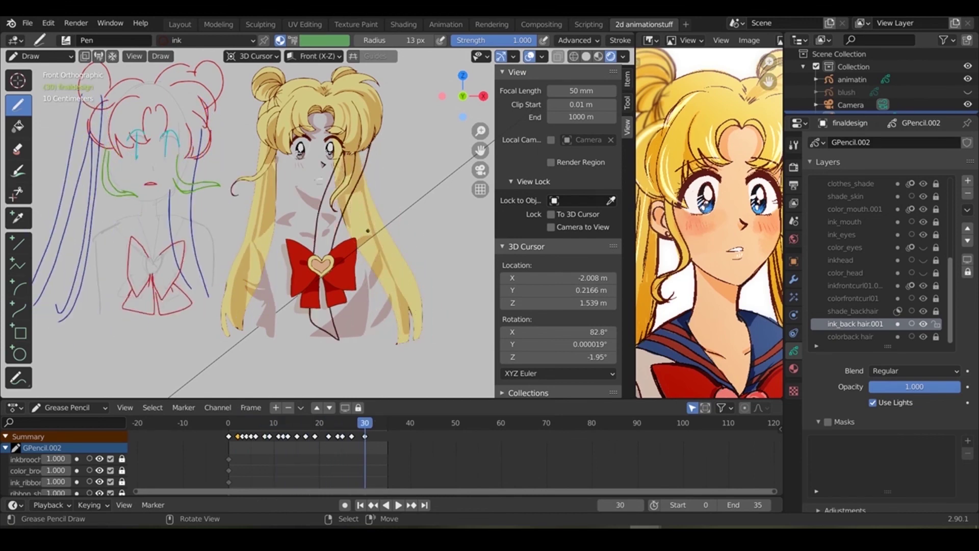
pyautogui.press('Escape')
# Draw and erase the back-hair strand strokes on later frames, checking them with playback.
pyautogui.press('Right')
pyautogui.press('Right')
pyautogui.press('Right')
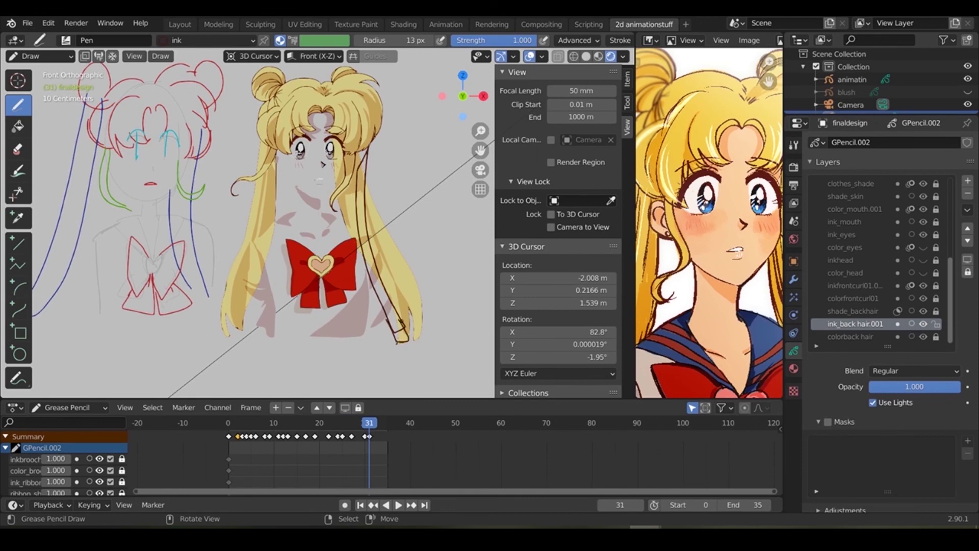
pyautogui.press('e')
pyautogui.press('space')
pyautogui.press('d')
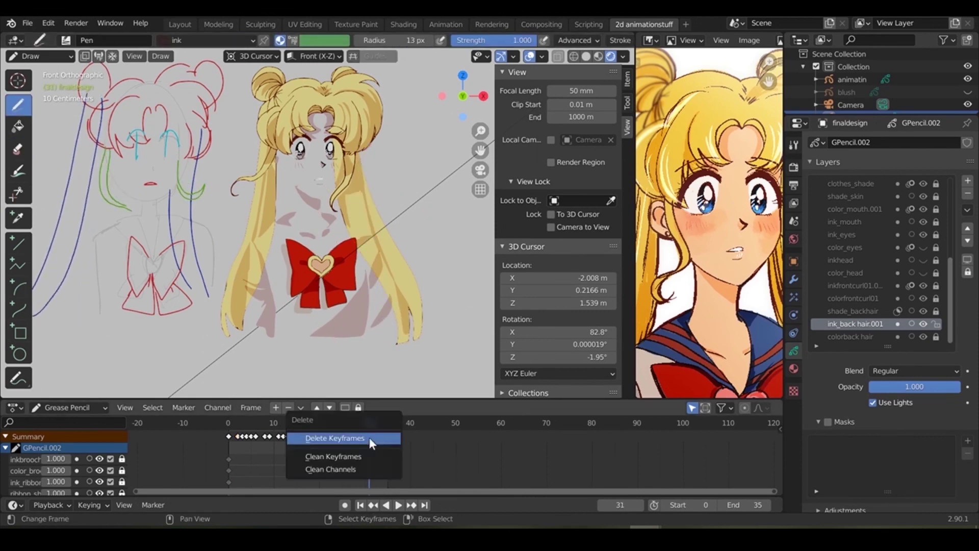
pyautogui.press('Escape')
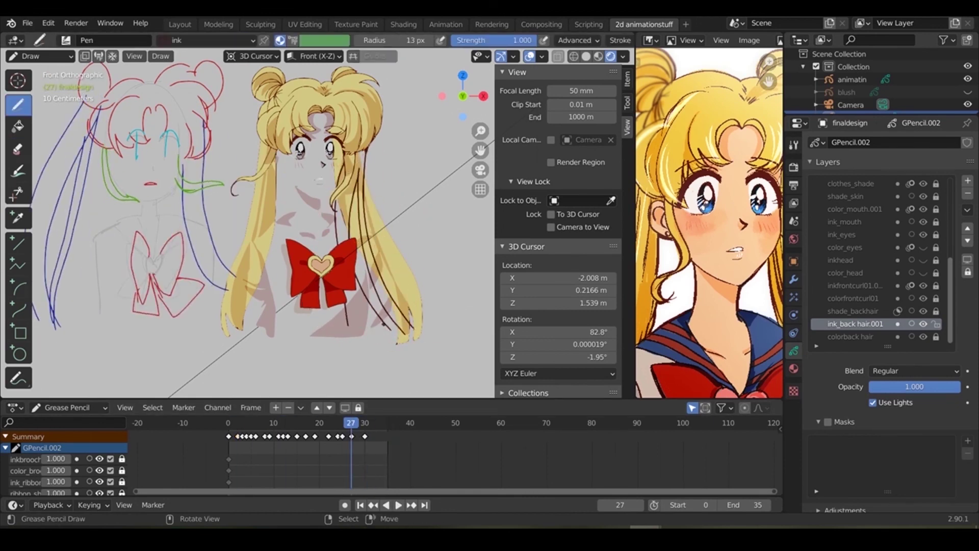
pyautogui.press('Right')
pyautogui.press('Right')
pyautogui.press('Right')
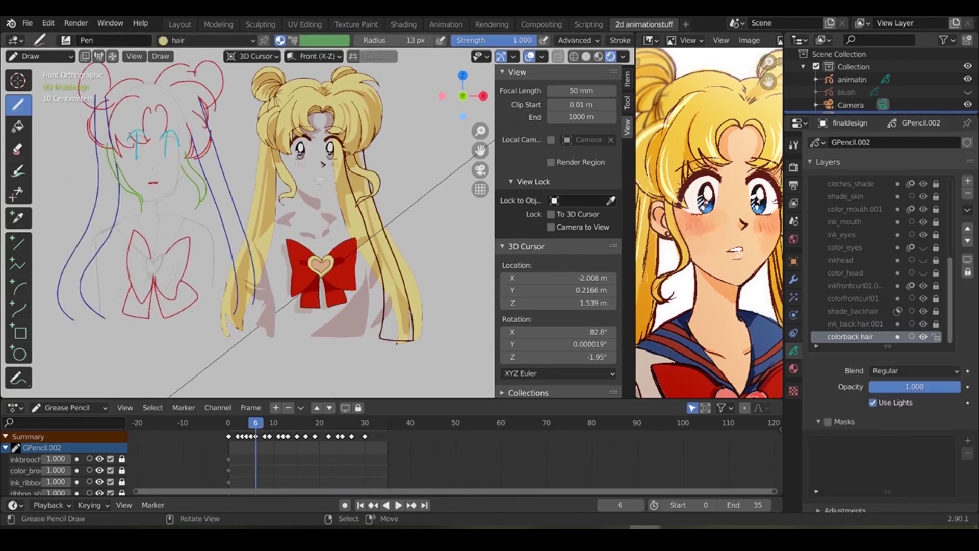
pyautogui.press('Right')
pyautogui.press('Right')
pyautogui.press('Right')
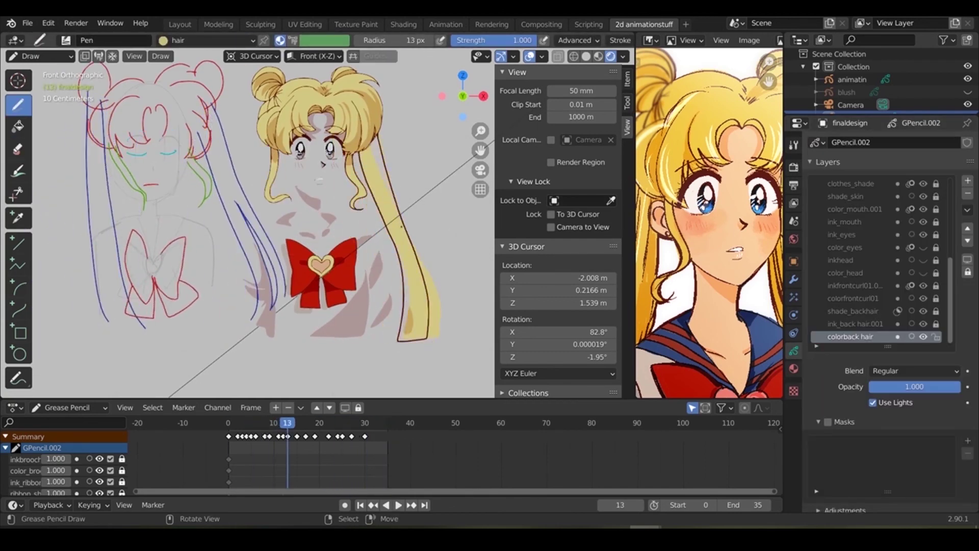
pyautogui.press('Right')
pyautogui.press('Right')
pyautogui.press('Right')
pyautogui.press('Right')
pyautogui.press('Right')
pyautogui.press('Right')
pyautogui.press('Right')
pyautogui.press('Right')
pyautogui.press('Right')
pyautogui.press('Right')
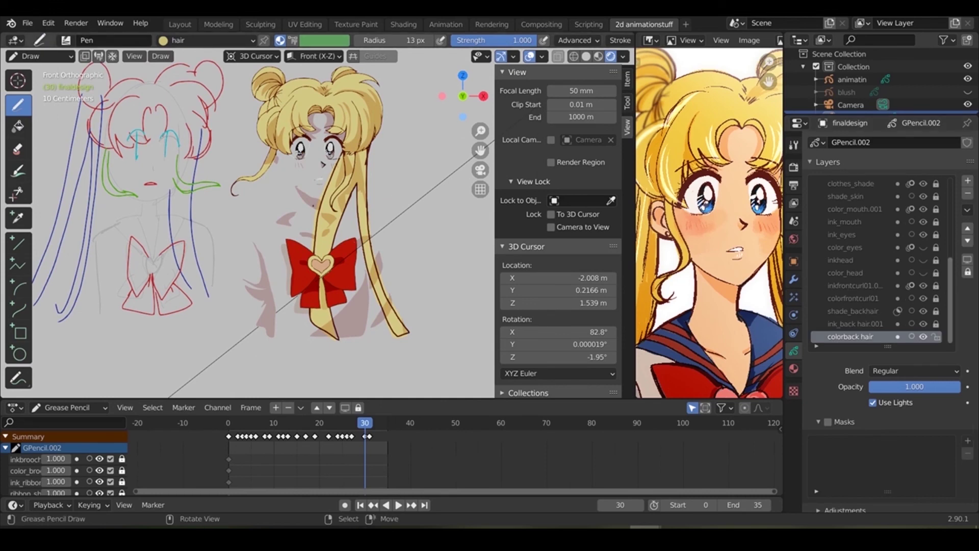
pyautogui.moveTo(230, 422); pyautogui.dragTo(237, 422)
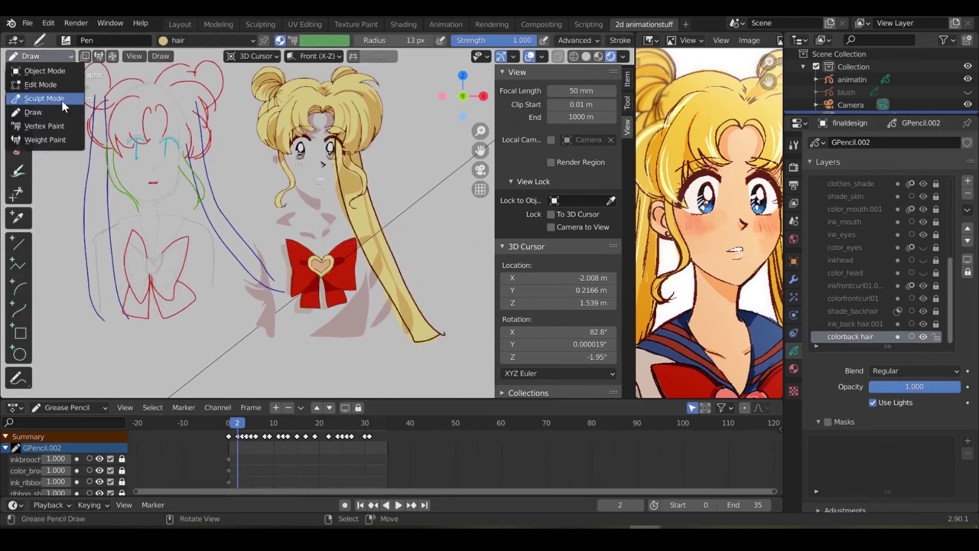
# Sculpt the ink_back hair.001 strokes and shift a keyframe one frame earlier.
pyautogui.click(40, 84)
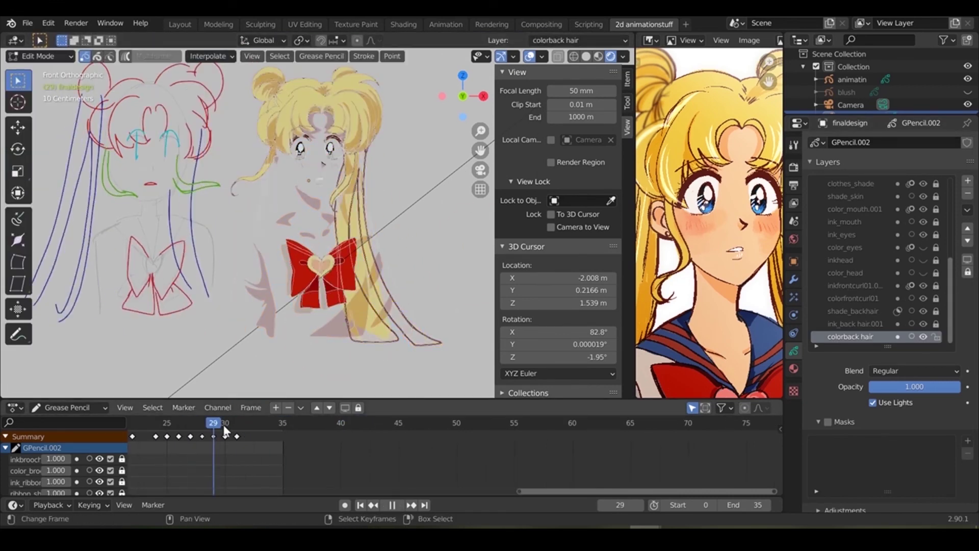
pyautogui.click(210, 56)
pyautogui.hotkey('ctrl', 'Tab')
pyautogui.moveTo(225, 436); pyautogui.dragTo(215, 436)
pyautogui.scroll(-1, 228, 434)
pyautogui.click(168, 422)
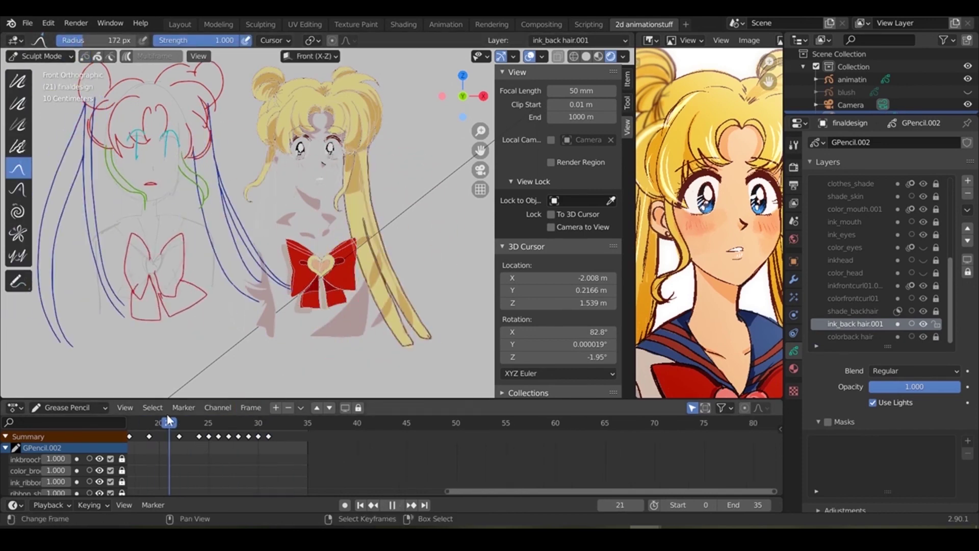
# Smooth the colorback hair strokes across frames, then return to Draw mode at frame 2.
pyautogui.click(851, 336)
pyautogui.press('space')
pyautogui.click(40, 56)
pyautogui.click(31, 111)
pyautogui.hotkey('ctrl', 'Tab')
pyautogui.press('Right')
pyautogui.hotkey('ctrl', 'Tab')
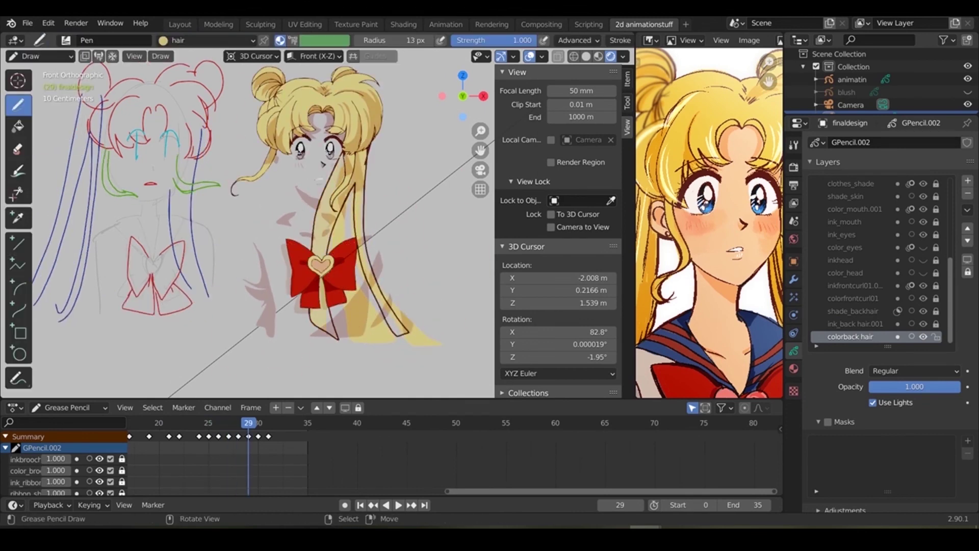
pyautogui.hotkey('ctrl', 'Tab')
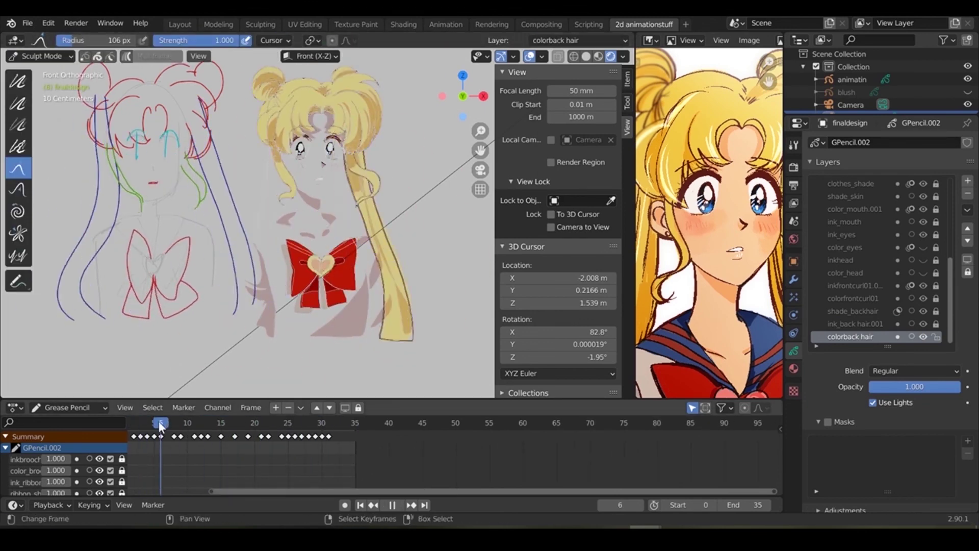
pyautogui.hotkey('ctrl', 'Tab')
pyautogui.scroll(-3, 197, 423)
pyautogui.click(198, 421)
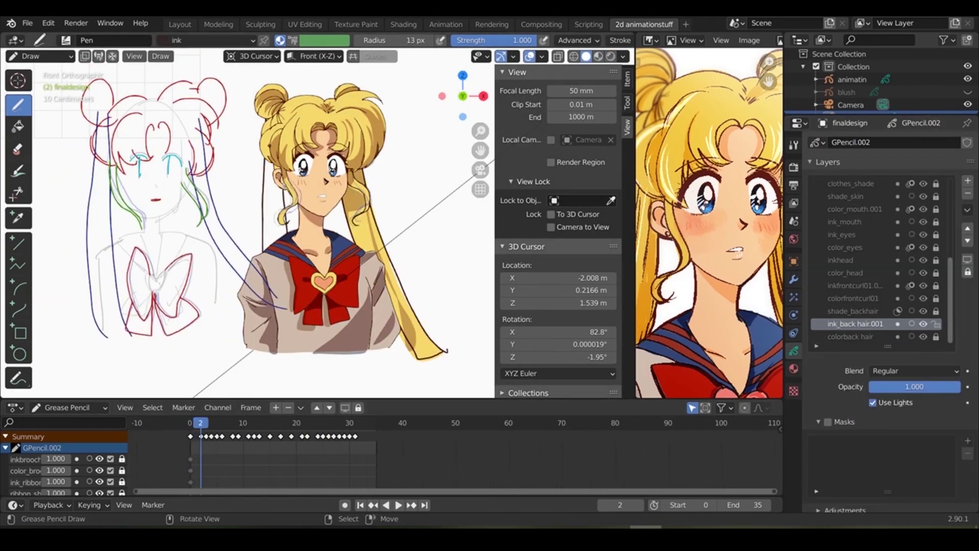
# Hide the face, eye, mouth, skin and head layers and select ink_back hair.001.
pyautogui.moveTo(924, 286); pyautogui.dragTo(923, 181)
pyautogui.press('Right')
pyautogui.scroll(-2, 926, 296)
pyautogui.press('Right')
pyautogui.click(857, 324)
pyautogui.press('Right')
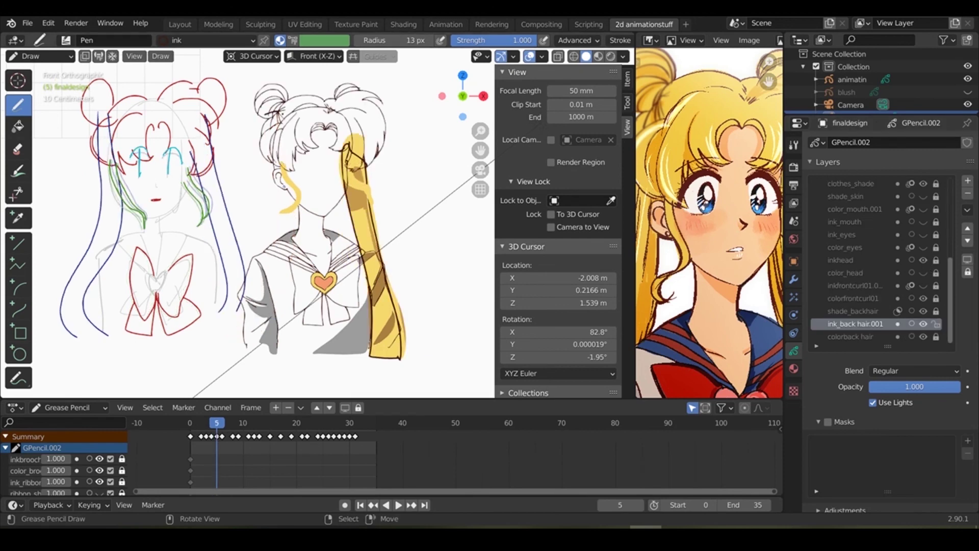
pyautogui.press('Right')
pyautogui.press('Right')
pyautogui.press('Right')
# Review the back-hair motion through frame 25, then draw an arc stroke down the strand.
pyautogui.press('Left')
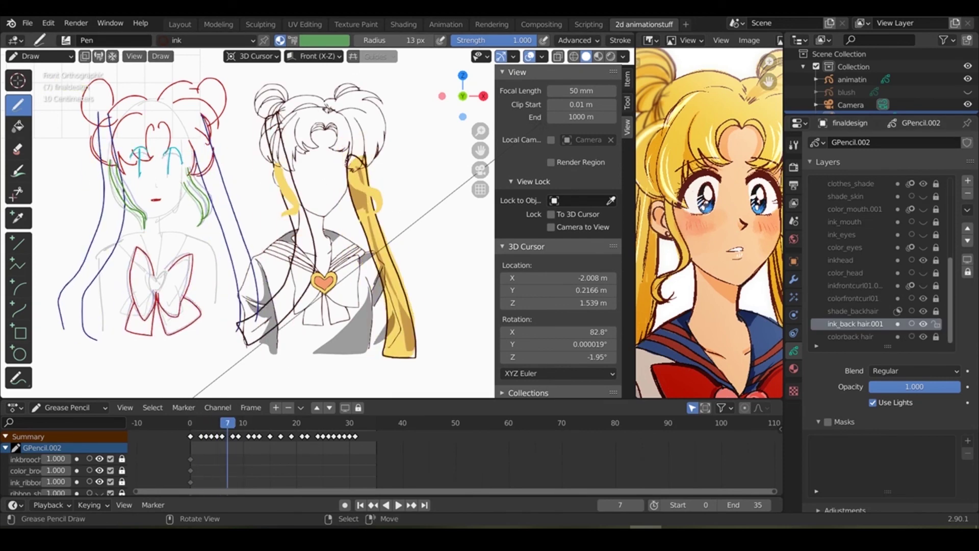
pyautogui.press('Right')
pyautogui.press('Right')
pyautogui.press('Right')
pyautogui.press('Right')
pyautogui.press('Right')
pyautogui.press('Right')
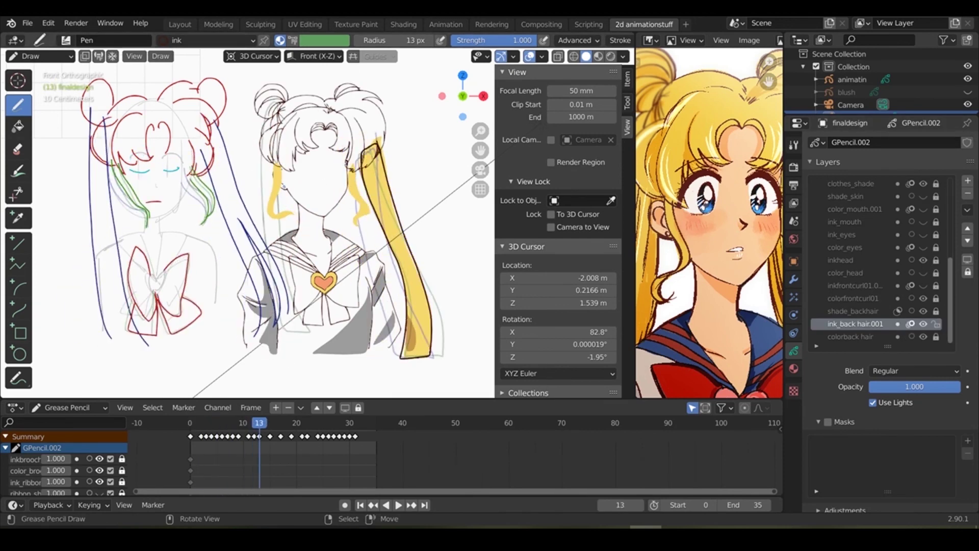
pyautogui.press('Right')
pyautogui.press('Right')
pyautogui.press('Right')
pyautogui.press('Right')
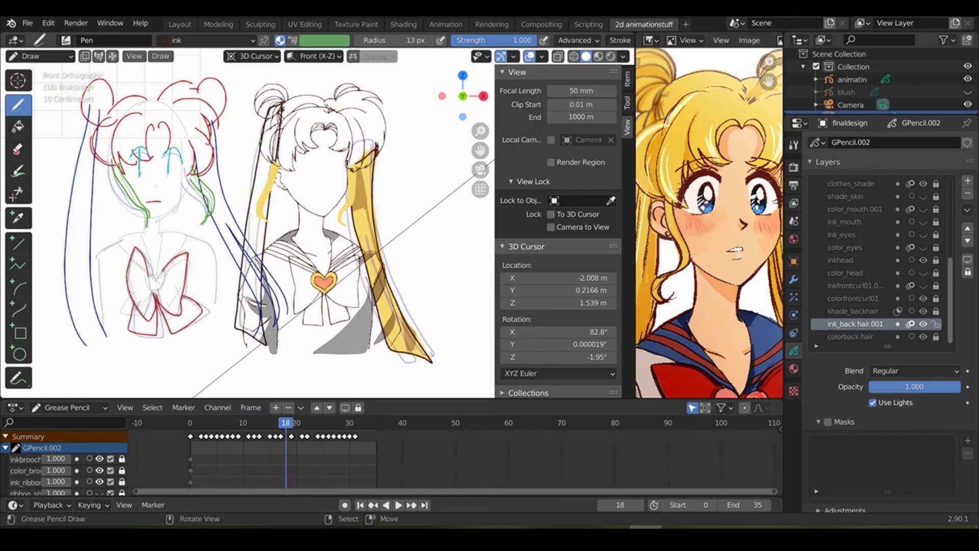
pyautogui.press('Right')
pyautogui.press('Right')
pyautogui.press('Right')
pyautogui.press('Right')
pyautogui.press('Right')
pyautogui.press('Right')
pyautogui.press('Right')
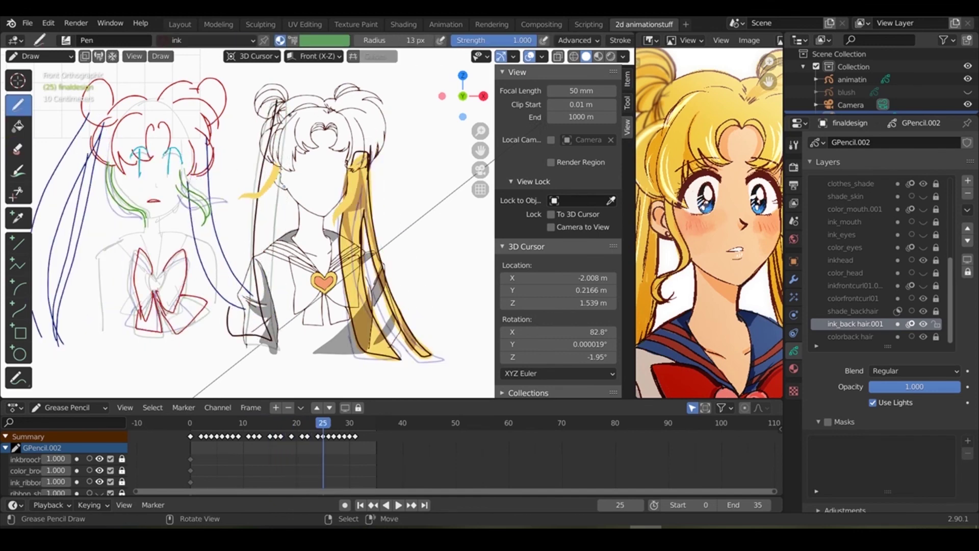
pyautogui.press('Right')
pyautogui.press('Right')
pyautogui.press('Right')
pyautogui.press('Left')
pyautogui.press('Left')
pyautogui.press('Left')
pyautogui.press('Left')
pyautogui.hotkey('shift', 'Left')
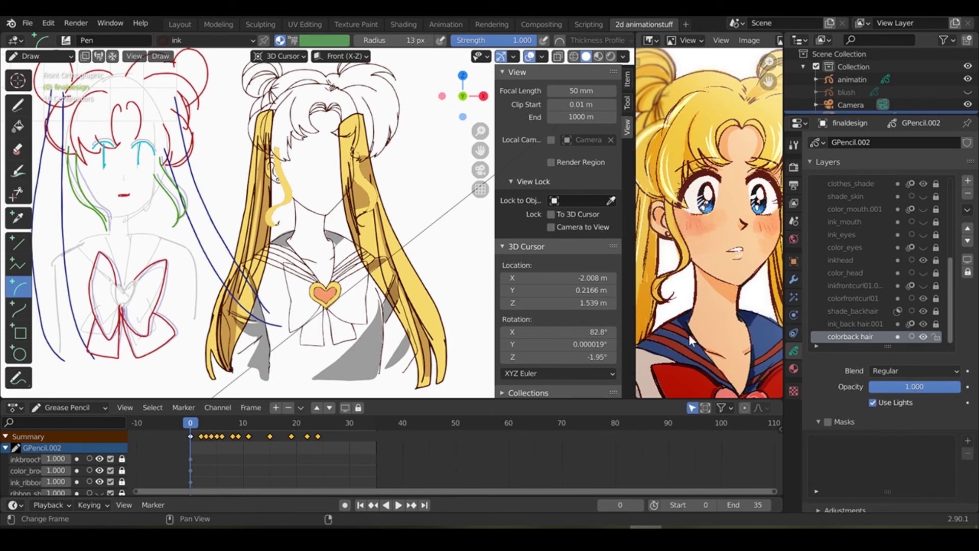
pyautogui.moveTo(364, 112)
pyautogui.mouseDown()
pyautogui.moveTo(448, 377)
pyautogui.moveTo(365, 115)
pyautogui.mouseUp()
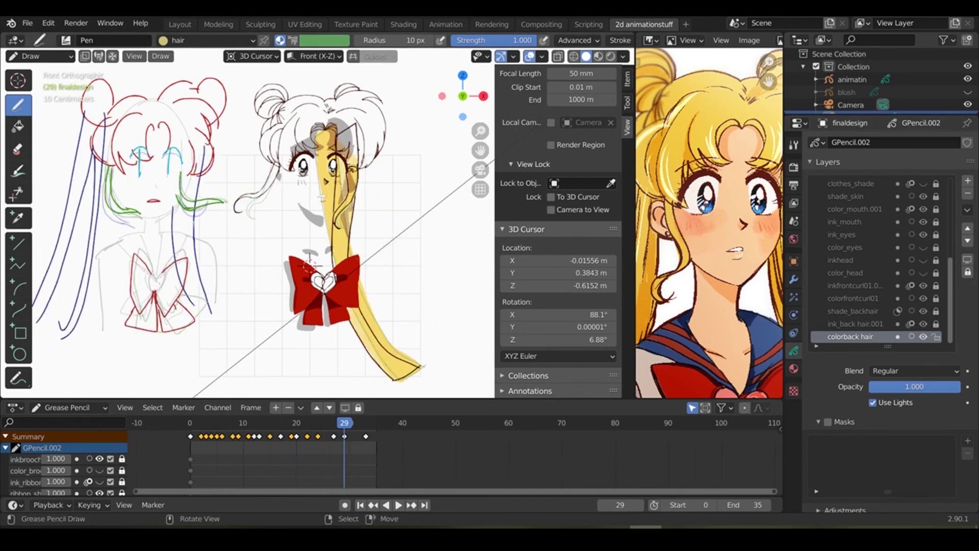
# Stop playback after extending the back hair strand with arc strokes.
pyautogui.press('space')
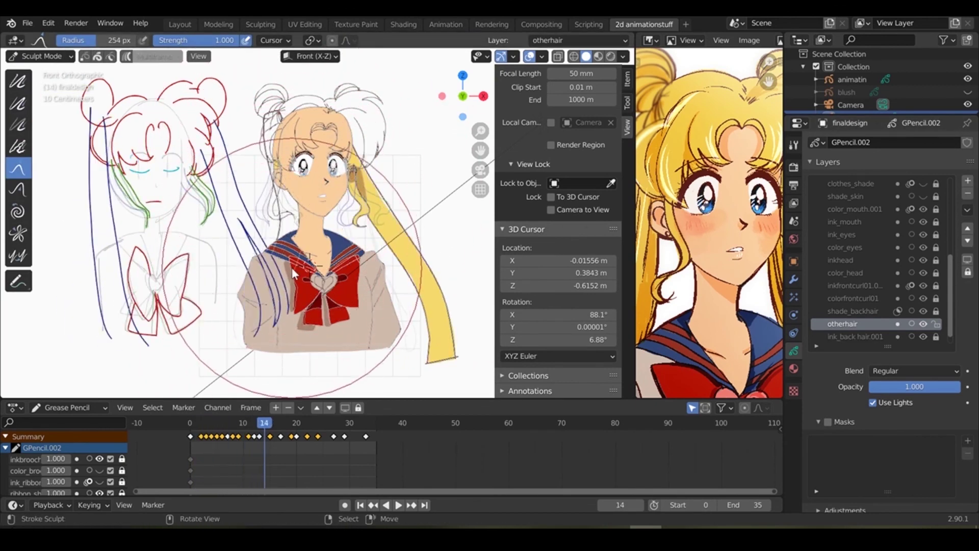
# Erase stray points, then use the Grab brush to pull the otherhair strand into a new pose.
pyautogui.click(41, 57)
pyautogui.click(57, 97)
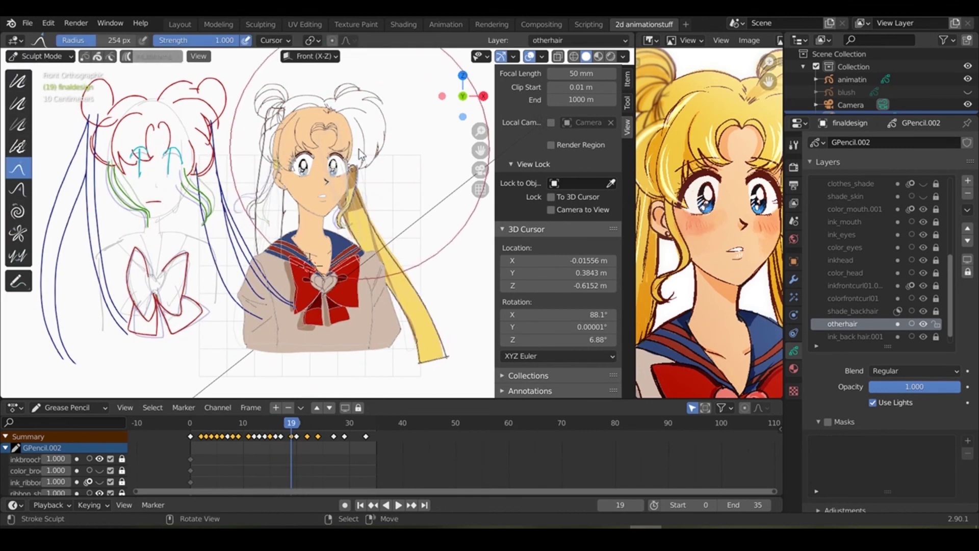
pyautogui.press('e')
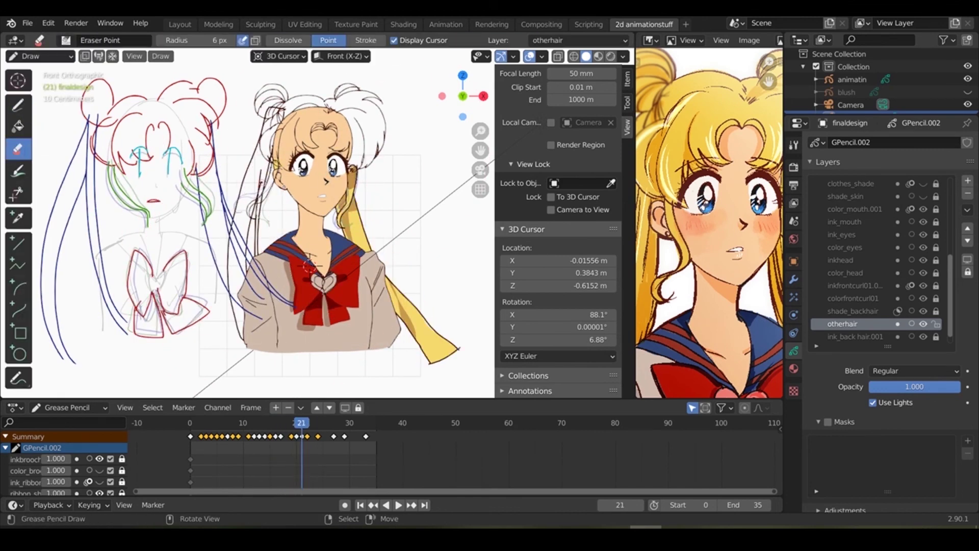
pyautogui.hotkey('ctrl', 'Tab')
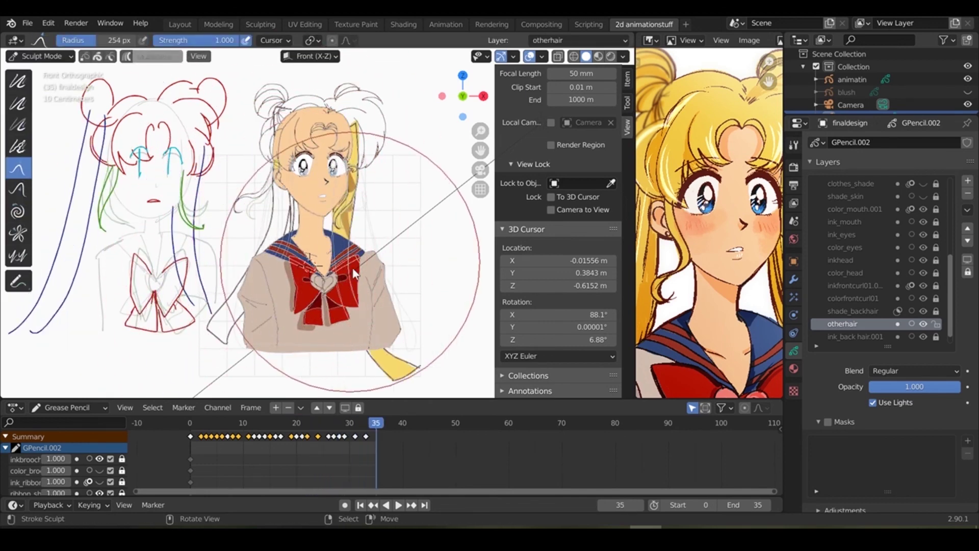
pyautogui.moveTo(348, 277)
pyautogui.mouseDown()
pyautogui.moveTo(261, 252)
pyautogui.moveTo(284, 262)
pyautogui.mouseUp()
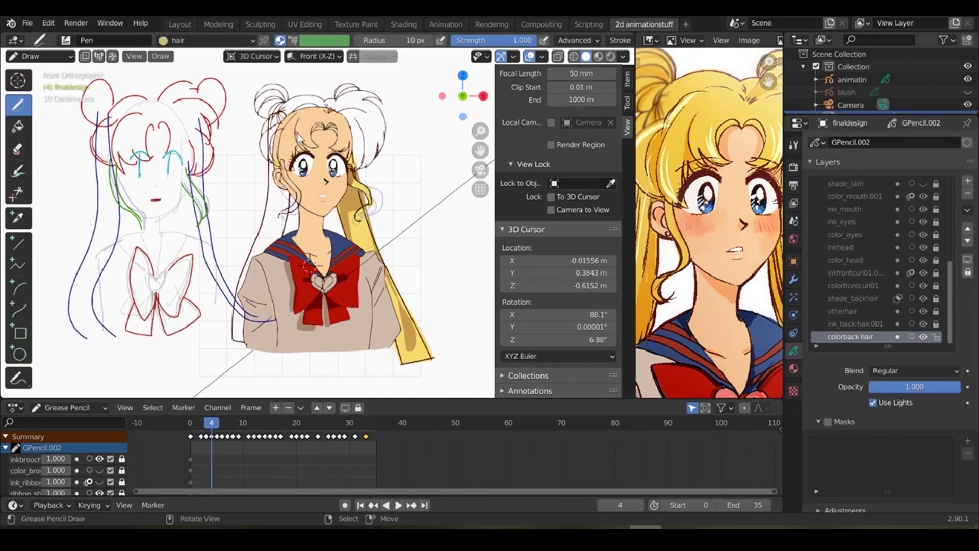
pyautogui.press('Right')
pyautogui.press('Right')
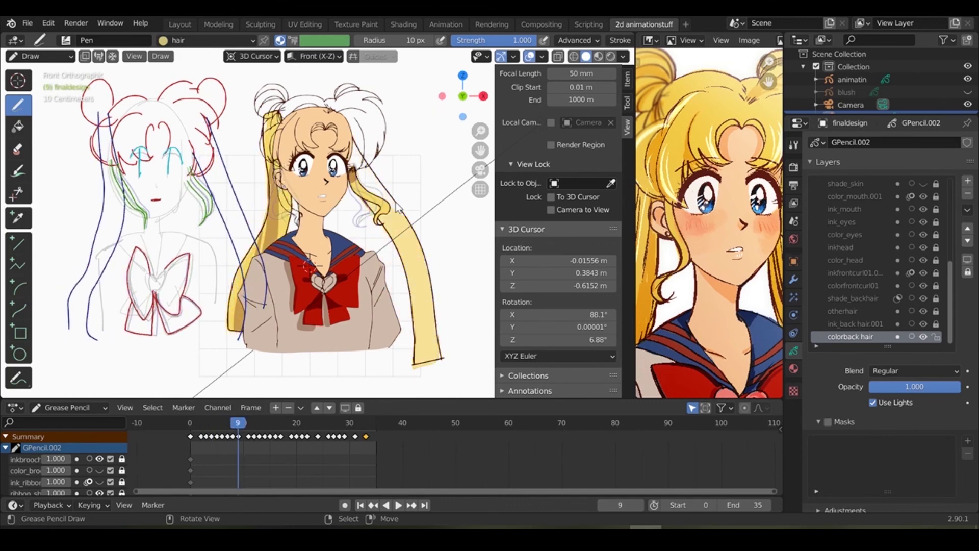
pyautogui.press('Right')
pyautogui.press('Right')
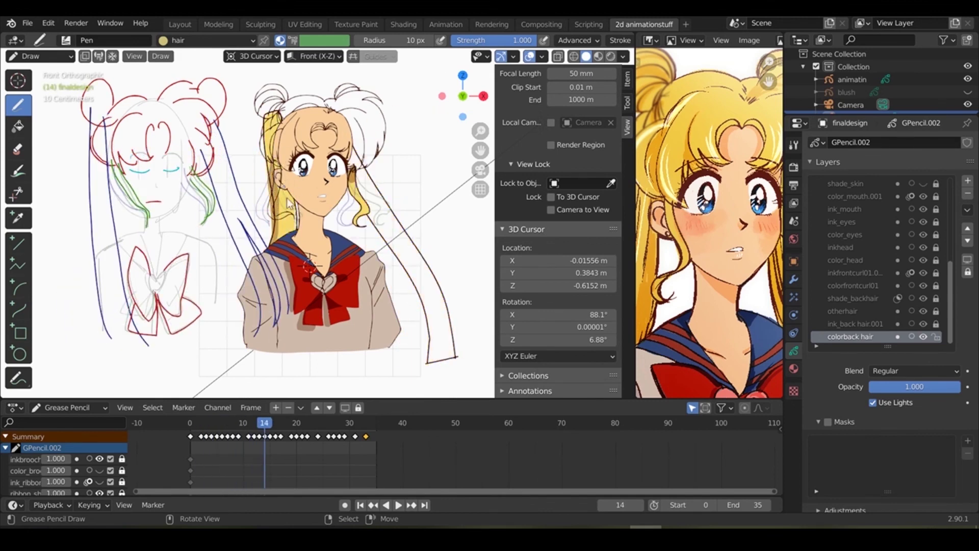
pyautogui.press('Right')
pyautogui.press('Right')
pyautogui.press('Right')
pyautogui.press('Right')
pyautogui.press('Right')
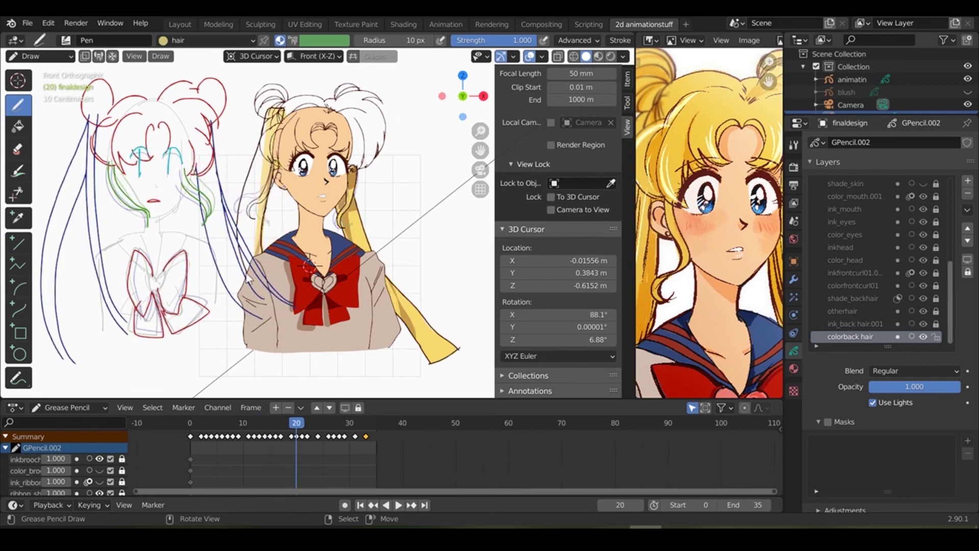
pyautogui.press('Right')
pyautogui.click(794, 369)
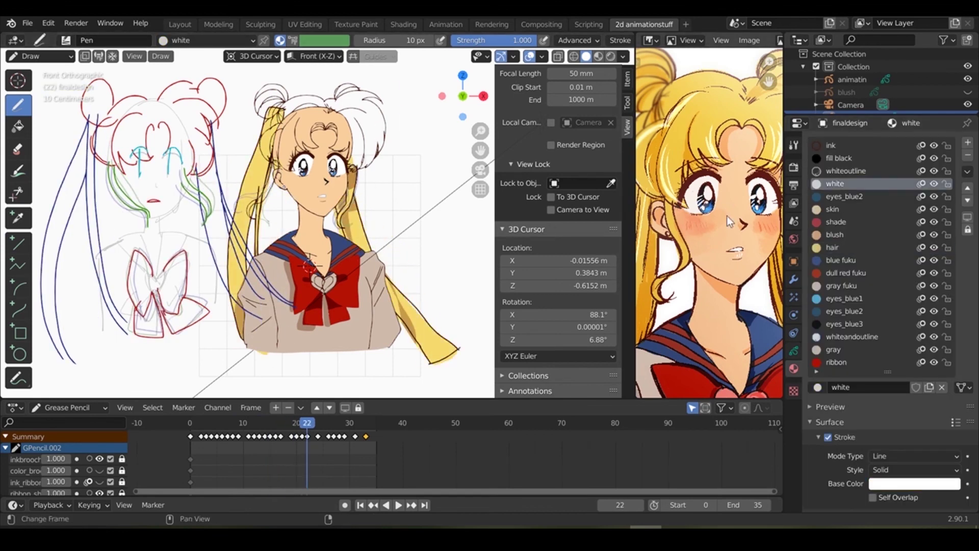
pyautogui.click(794, 350)
pyautogui.press('Right')
pyautogui.press('Right')
pyautogui.press('Right')
pyautogui.press('Right')
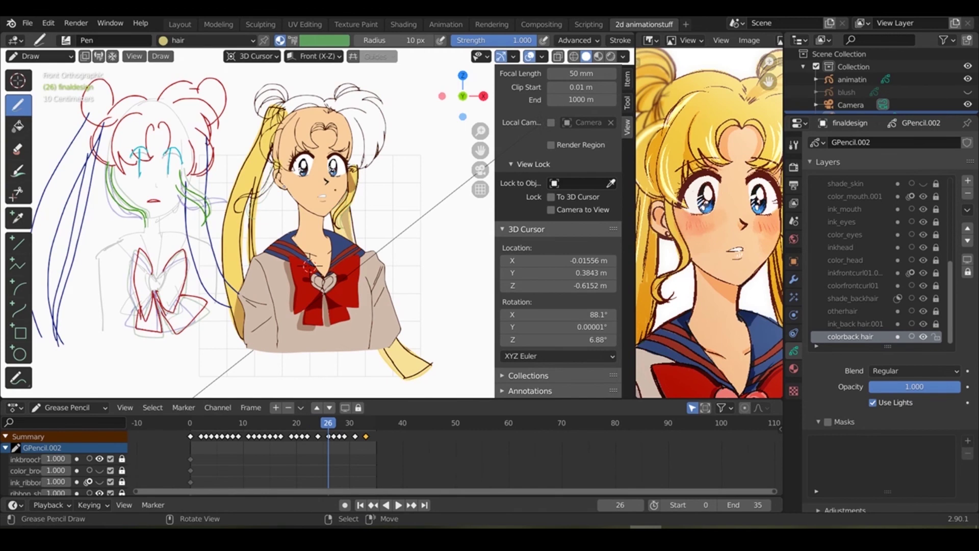
pyautogui.press('e')
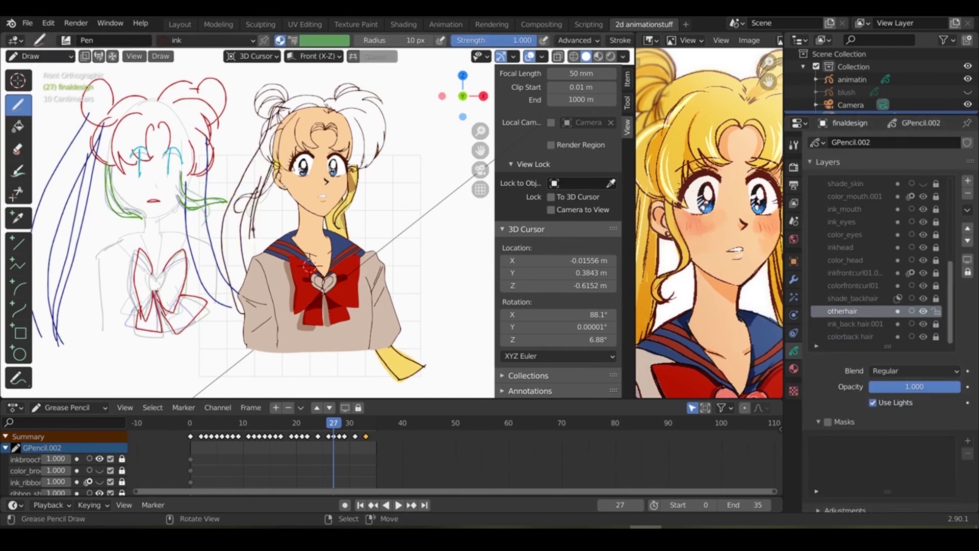
pyautogui.click(793, 368)
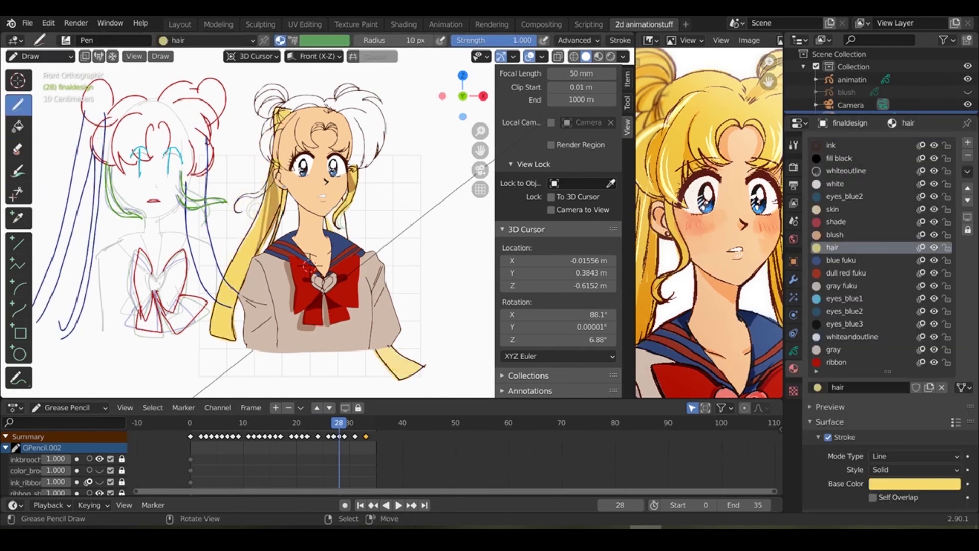
pyautogui.press('Right')
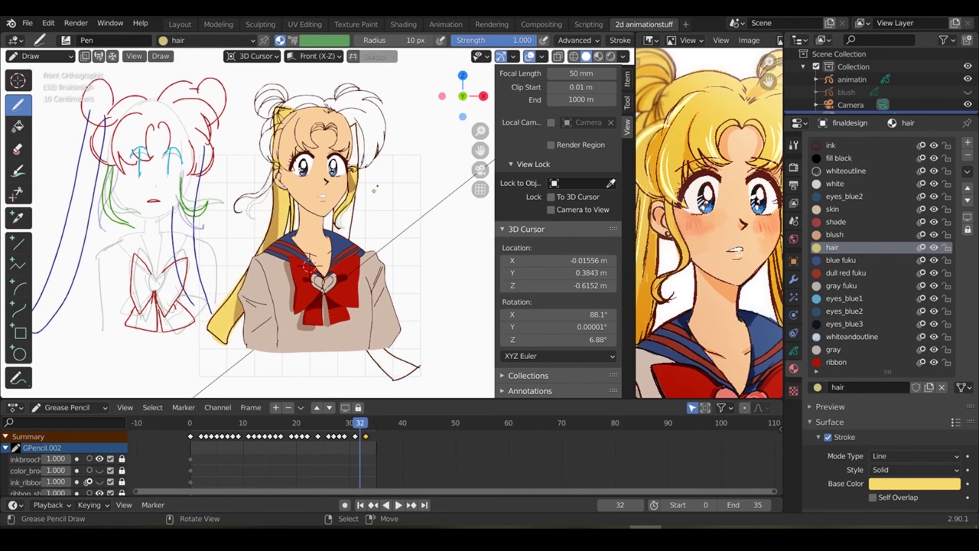
pyautogui.press('space')
pyautogui.click(793, 350)
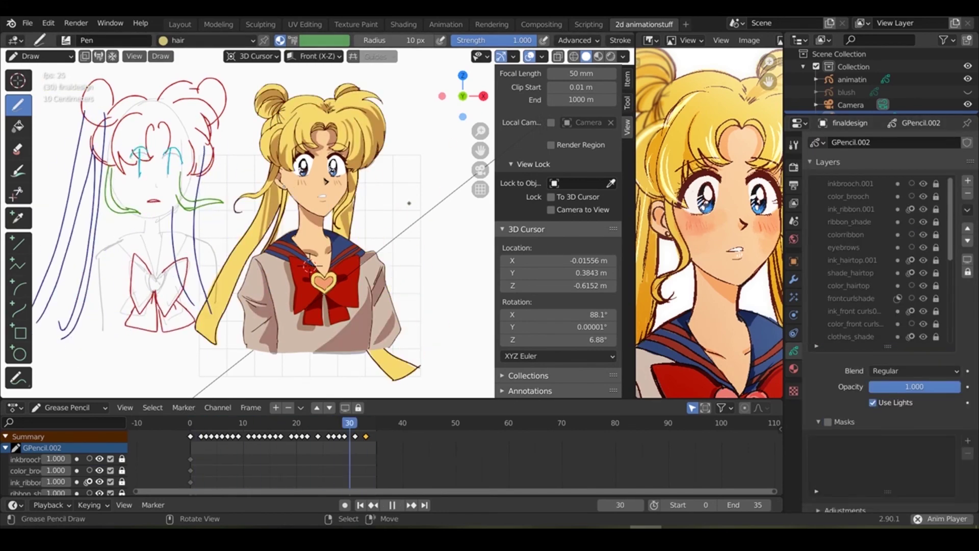
pyautogui.press('space')
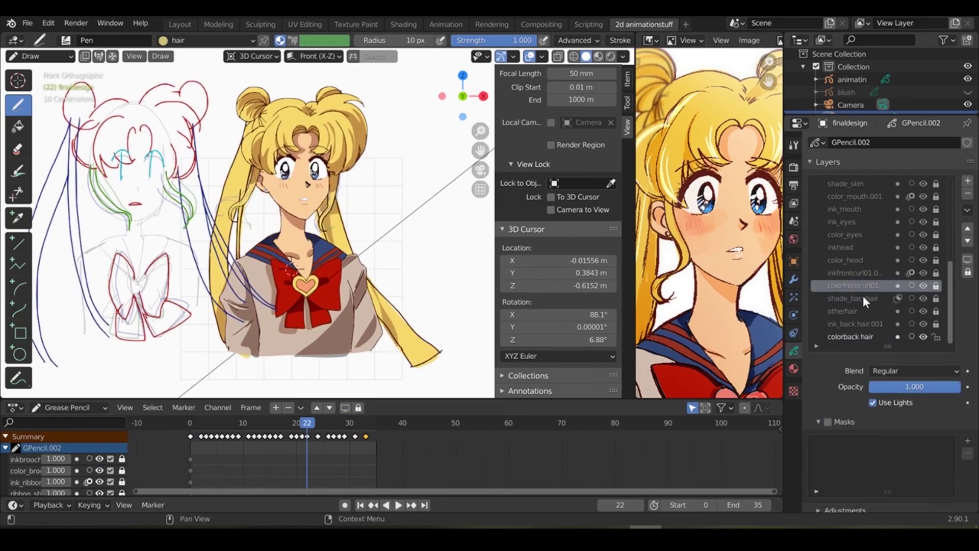
# Pick the shade material for drawing and browse the layer stack.
pyautogui.click(793, 368)
pyautogui.click(836, 222)
pyautogui.click(794, 350)
pyautogui.keyDown('alt'); pyautogui.scroll(-16, 306, 229); pyautogui.keyUp('alt')
pyautogui.keyDown('alt'); pyautogui.scroll(7, 402, 101); pyautogui.keyUp('alt')
pyautogui.keyDown('alt'); pyautogui.scroll(7, 403, 101); pyautogui.keyUp('alt')
pyautogui.keyDown('alt'); pyautogui.scroll(-3, 413, 143); pyautogui.keyUp('alt')
pyautogui.keyDown('alt'); pyautogui.scroll(-2, 403, 174); pyautogui.keyUp('alt')
pyautogui.keyDown('alt'); pyautogui.scroll(-2, 393, 209); pyautogui.keyUp('alt')
pyautogui.keyDown('alt'); pyautogui.scroll(-2, 385, 243); pyautogui.keyUp('alt')
pyautogui.keyDown('alt'); pyautogui.scroll(2, 387, 249); pyautogui.keyUp('alt')
pyautogui.keyDown('alt'); pyautogui.scroll(2, 389, 258); pyautogui.keyUp('alt')
pyautogui.keyDown('alt'); pyautogui.scroll(2, 392, 265); pyautogui.keyUp('alt')
pyautogui.keyDown('alt'); pyautogui.scroll(1, 395, 274); pyautogui.keyUp('alt')
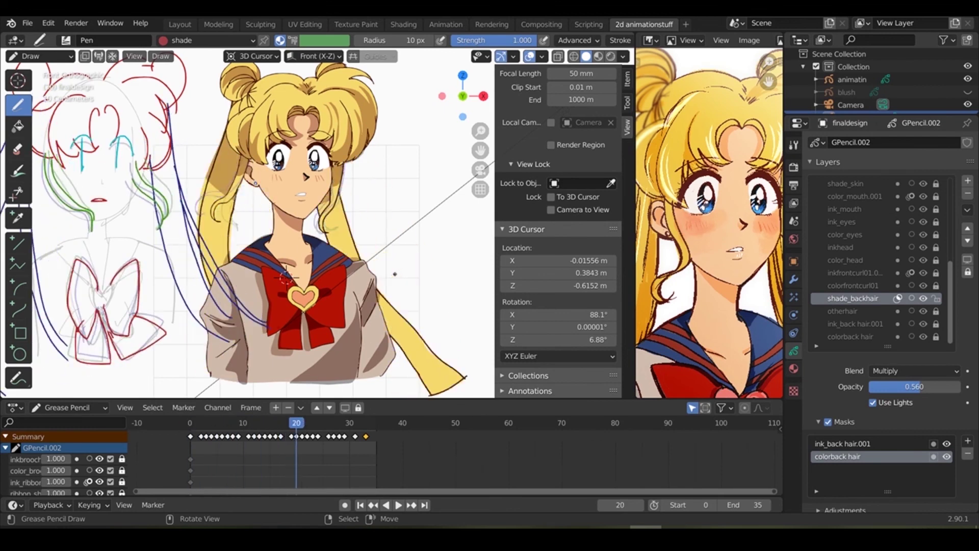
pyautogui.keyDown('alt'); pyautogui.scroll(6, 395, 274); pyautogui.keyUp('alt')
pyautogui.keyDown('alt'); pyautogui.scroll(5, 386, 249); pyautogui.keyUp('alt')
pyautogui.keyDown('alt'); pyautogui.scroll(6, 378, 223); pyautogui.keyUp('alt')
pyautogui.keyDown('alt'); pyautogui.scroll(5, 369, 199); pyautogui.keyUp('alt')
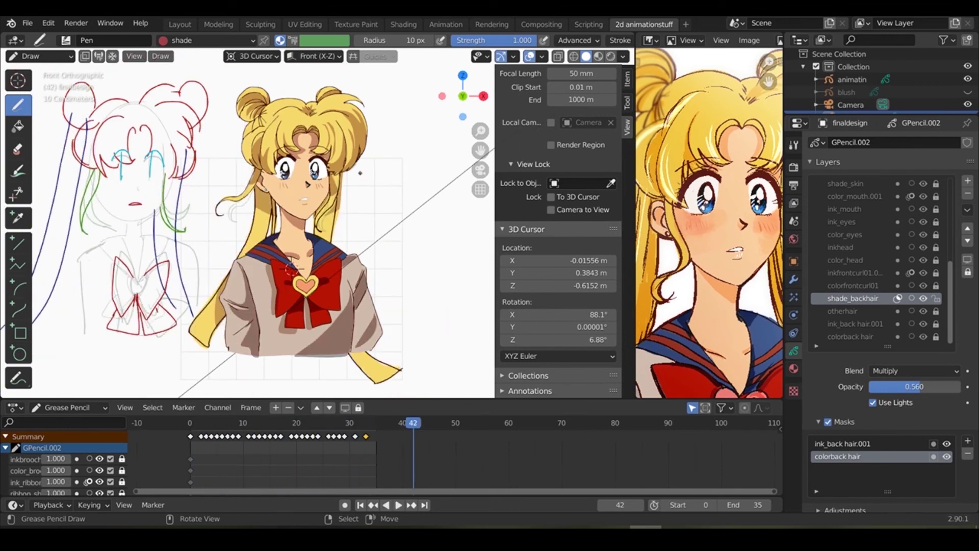
# Return to the first frame and unlock ink_back hair.001 for erasing strokes.
pyautogui.hotkey('shift', 'Left')
pyautogui.click(936, 324)
pyautogui.press('e')
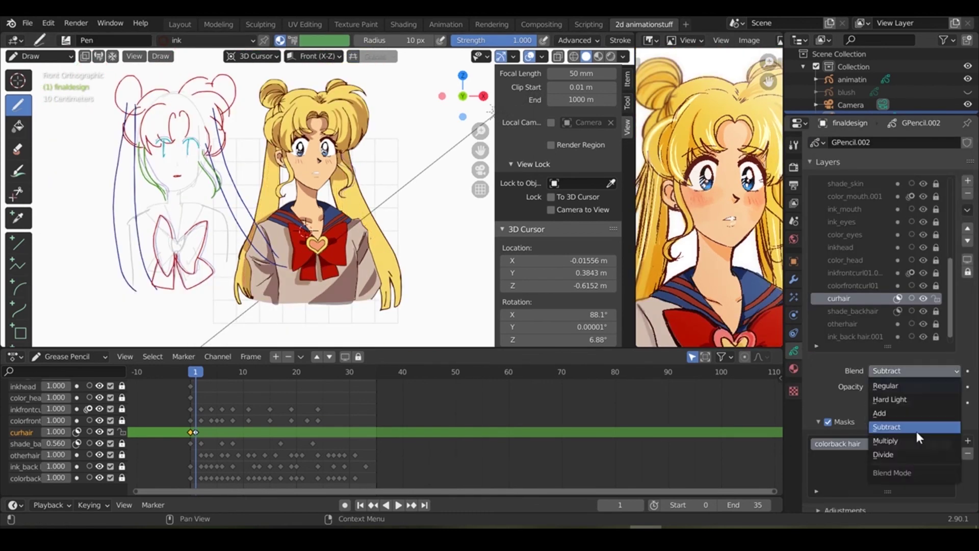
# Set the curhair layer blend to Multiply and play the animation to check it.
pyautogui.click(918, 439)
pyautogui.press('e')
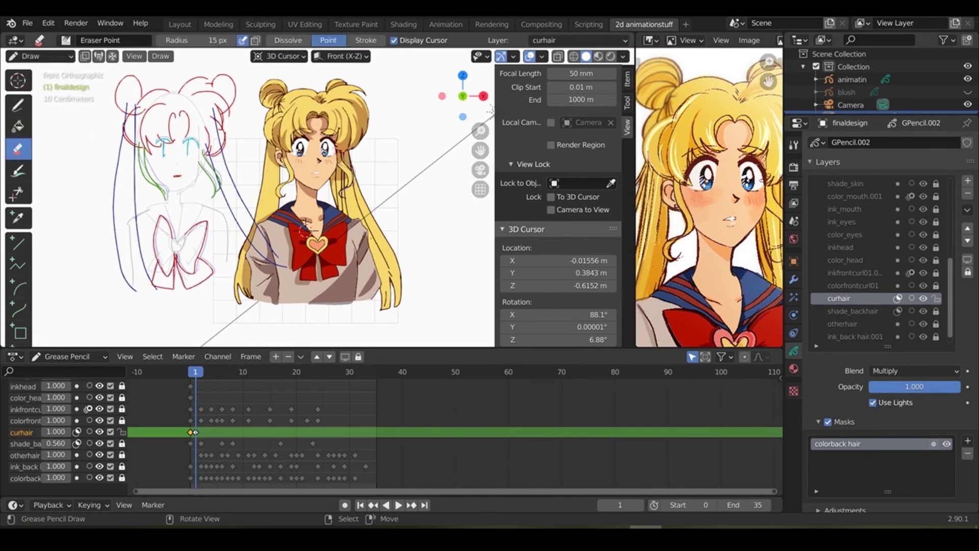
pyautogui.press('space')
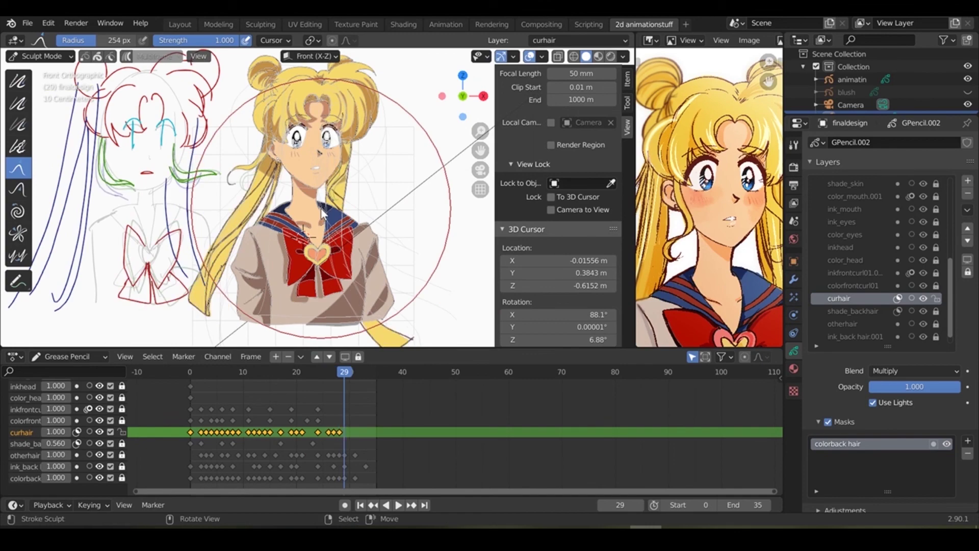
pyautogui.click(40, 56)
pyautogui.click(38, 97)
pyautogui.press('space')
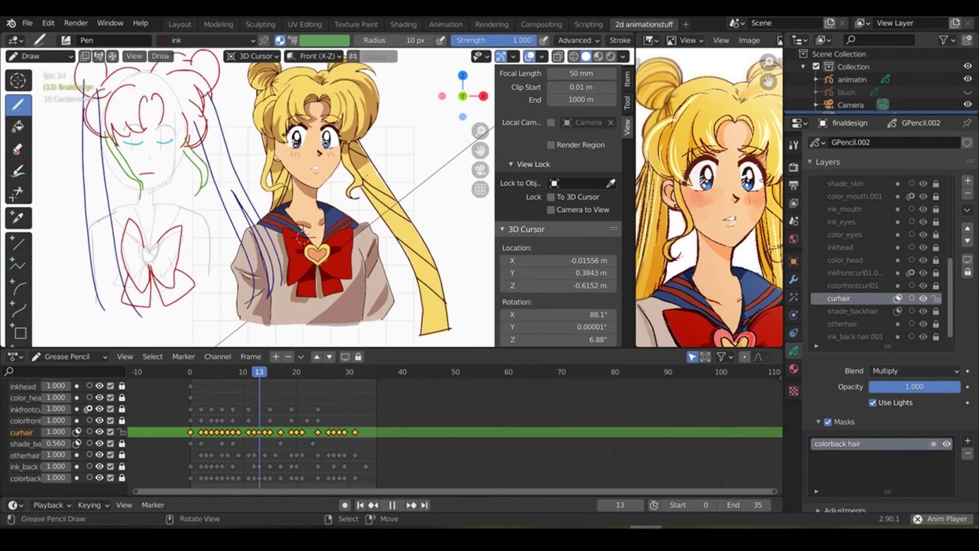
# Sculpt the curly hair strokes into new poses on the early keyframes around frame 8.
pyautogui.click(40, 56)
pyautogui.click(41, 100)
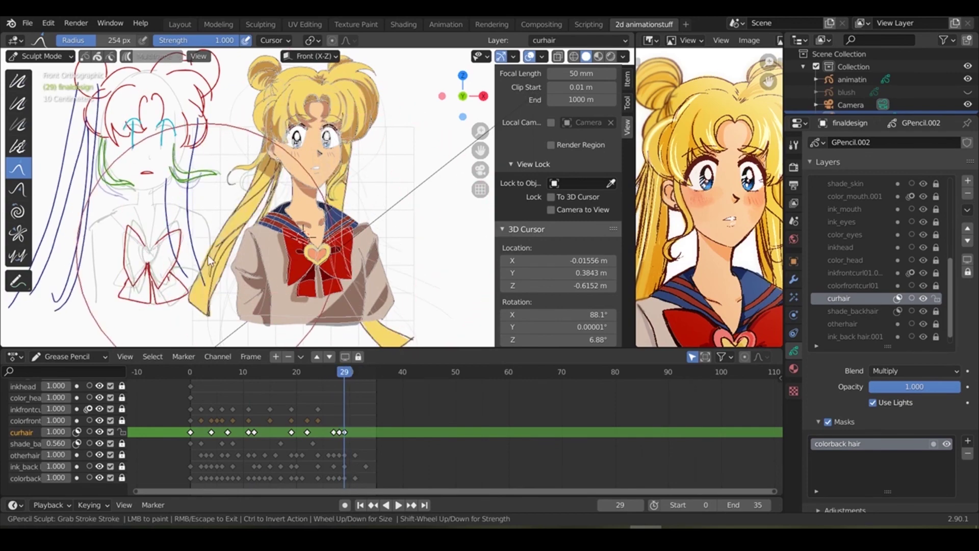
pyautogui.press('Tab')
pyautogui.click(200, 372)
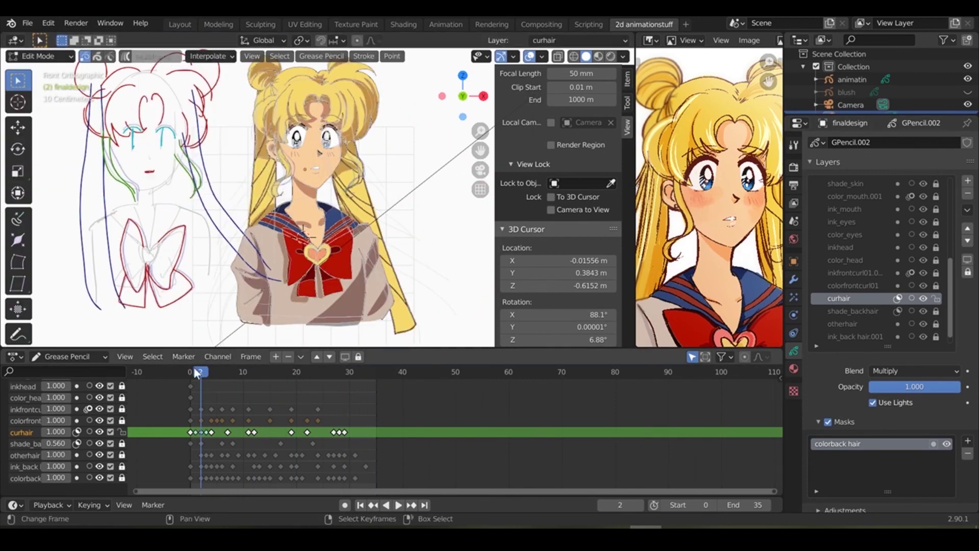
pyautogui.moveTo(194, 366); pyautogui.dragTo(276, 377)
pyautogui.click(40, 56)
pyautogui.click(41, 97)
pyautogui.click(233, 372)
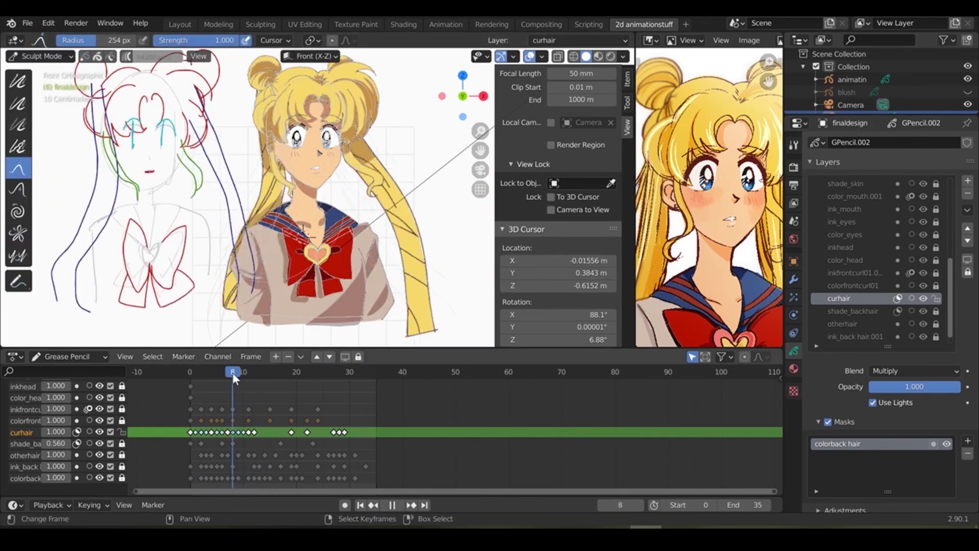
# Generate in-between curly hair poses with Interpolate Sequence up to frame 15.
pyautogui.click(39, 56)
pyautogui.click(36, 82)
pyautogui.click(210, 57)
pyautogui.click(208, 92)
pyautogui.click(267, 368)
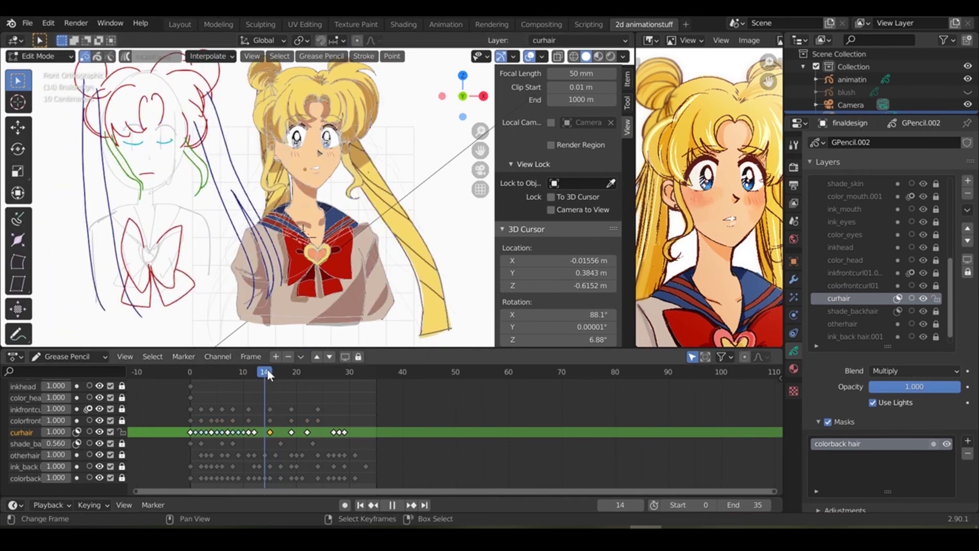
pyautogui.moveTo(268, 372); pyautogui.dragTo(271, 372)
# Sculpt frame 15, then fill frames 12 to 19 with interpolated hair poses and play back.
pyautogui.click(40, 56)
pyautogui.click(41, 96)
pyautogui.click(39, 56)
pyautogui.click(36, 83)
pyautogui.hotkey('ctrl', 'shift', 'e')
pyautogui.press('space')
# Sculpt again and fill frames 23 to 29 with interpolated poses, then preview the result.
pyautogui.click(40, 56)
pyautogui.click(41, 95)
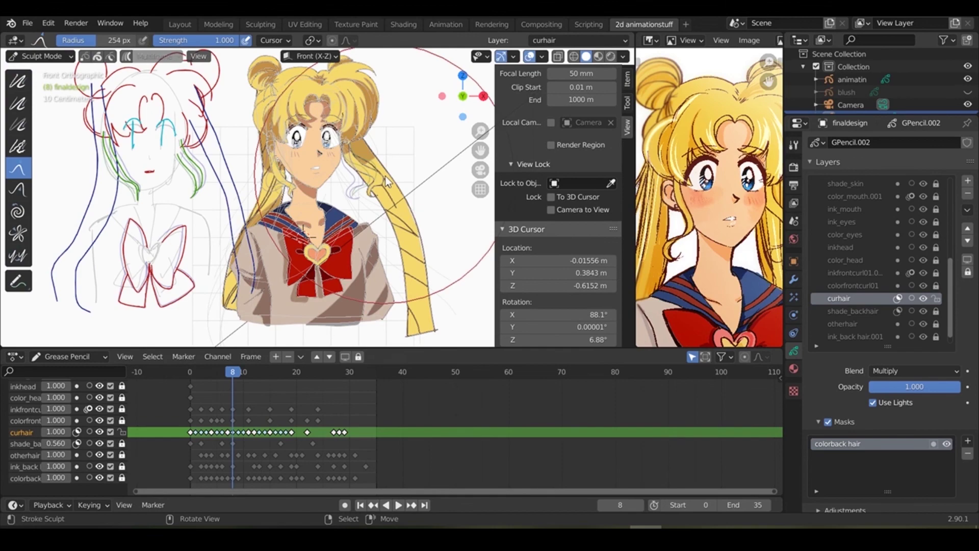
pyautogui.press('space')
pyautogui.click(40, 57)
pyautogui.click(41, 109)
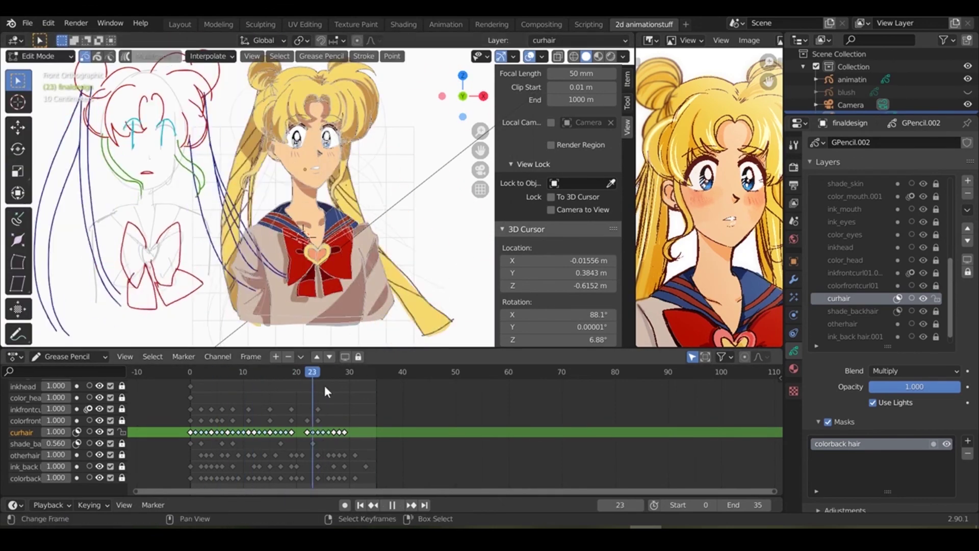
pyautogui.hotkey('ctrl', 'shift', 'e')
pyautogui.press('space')
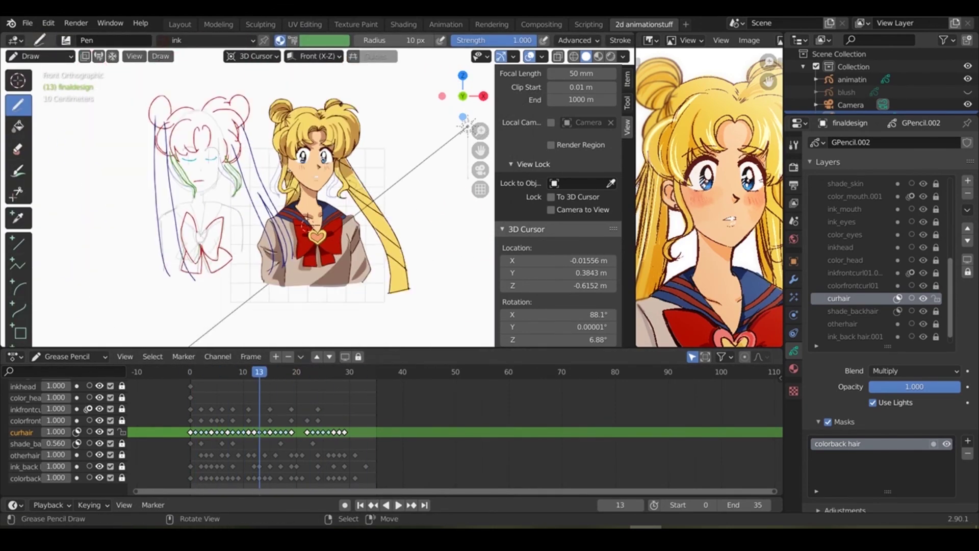
pyautogui.press('space')
pyautogui.scroll(5, 923, 283)
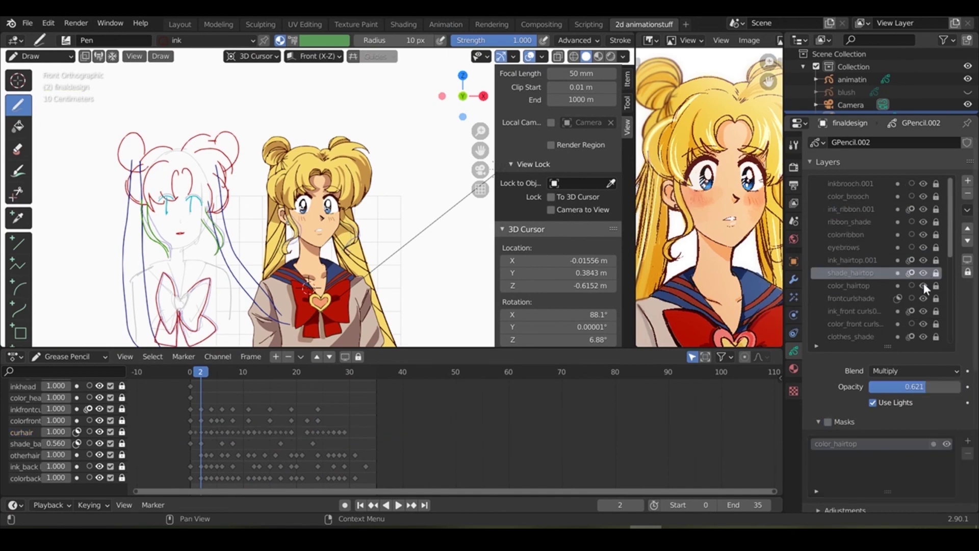
# Reshape the ink_hairtop.001 top-hair strokes on the first few frames in Sculpt Mode.
pyautogui.click(918, 260)
pyautogui.scroll(2, 305, 245)
pyautogui.press('Left')
pyautogui.hotkey('ctrl', 'Tab')
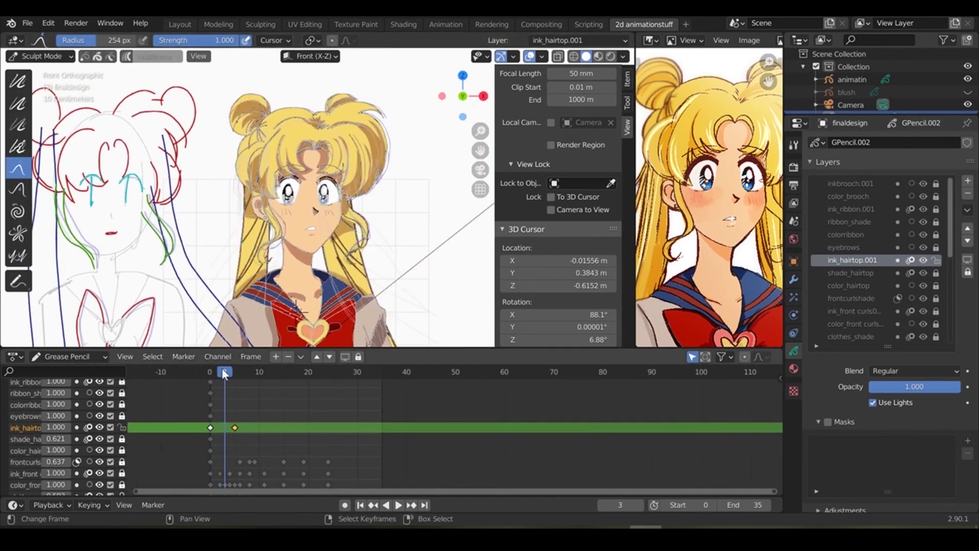
pyautogui.press('Right')
pyautogui.press('Right')
pyautogui.press('Right')
pyautogui.press('Right')
pyautogui.press('Right')
pyautogui.moveTo(350, 157)
pyautogui.mouseDown()
pyautogui.moveTo(309, 156)
pyautogui.moveTo(347, 183)
pyautogui.mouseUp()
pyautogui.press('Right')
pyautogui.press('Right')
pyautogui.press('Right')
pyautogui.press('Right')
pyautogui.press('Right')
pyautogui.moveTo(265, 133); pyautogui.dragTo(236, 110)
# In Edit Mode, select all hair outline strokes and insert a new keyframe near frame 21.
pyautogui.press('Down')
pyautogui.press('Down')
pyautogui.press('Down')
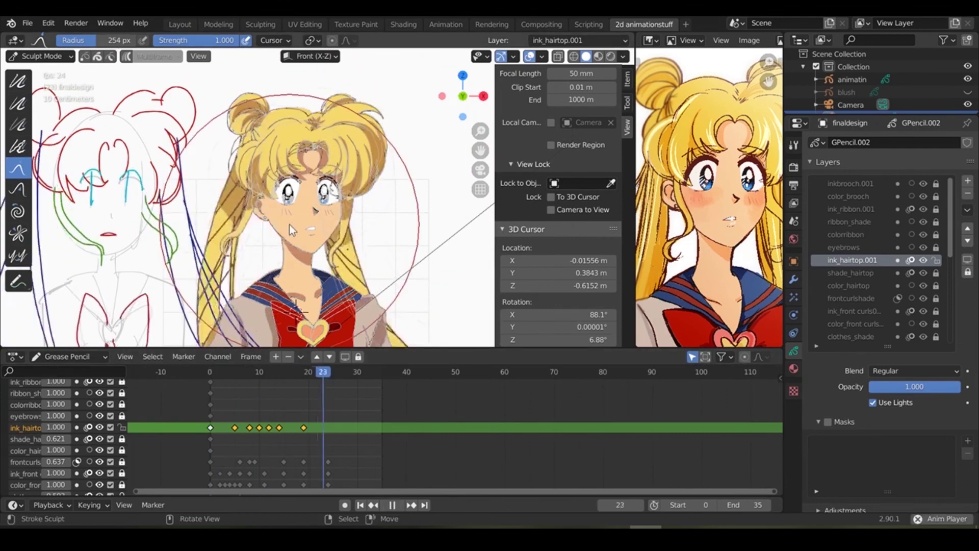
pyautogui.press('Tab')
pyautogui.scroll(2, 289, 224)
pyautogui.click(335, 111)
pyautogui.press('Up')
pyautogui.press('Up')
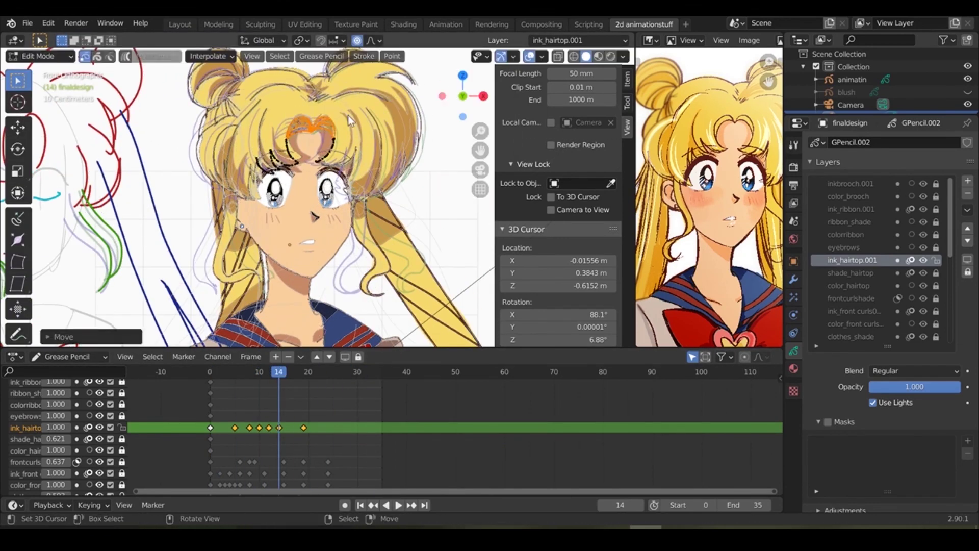
pyautogui.press('Down')
pyautogui.press('Down')
pyautogui.press('Down')
pyautogui.press('space')
pyautogui.press('Up')
pyautogui.press('Left')
pyautogui.press('Left')
pyautogui.press('Left')
pyautogui.press('a')
pyautogui.press('Right')
pyautogui.press('Right')
pyautogui.press('Right')
pyautogui.scroll(-2, 336, 136)
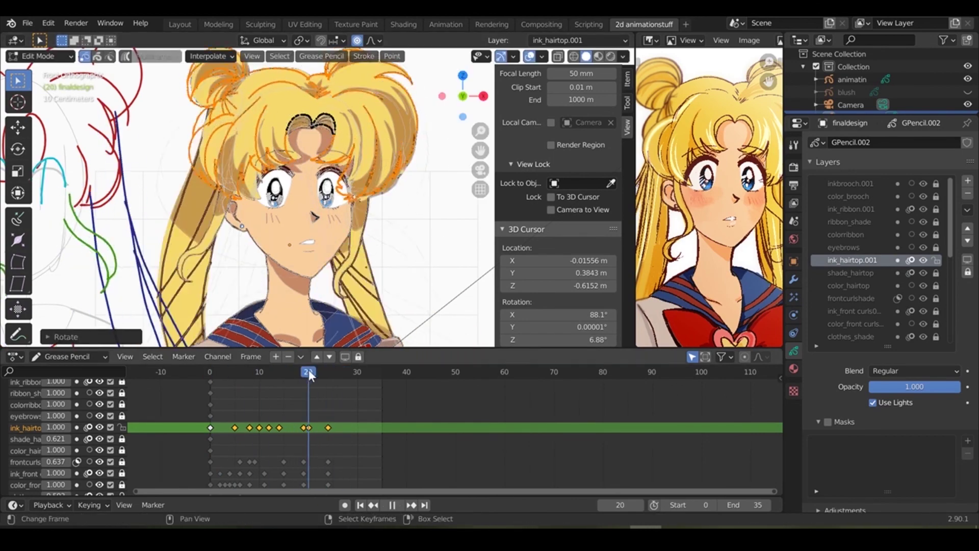
pyautogui.moveTo(410, 168); pyautogui.dragTo(253, 120)
# Return to Sculpt Mode, cancel a stray keyframe move, and make color_hairtop the active layer.
pyautogui.click(46, 99)
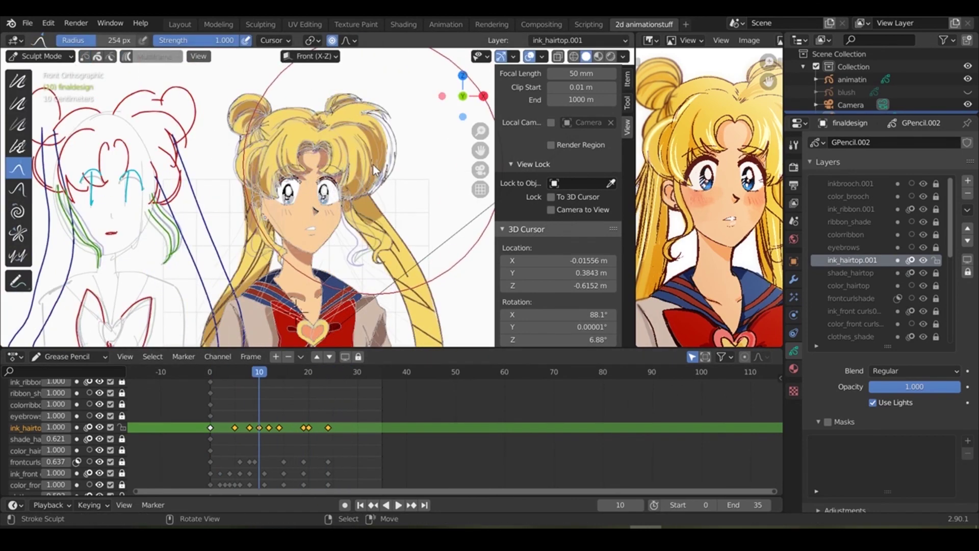
pyautogui.scroll(2, 374, 164)
pyautogui.moveTo(210, 451); pyautogui.dragTo(234, 448)
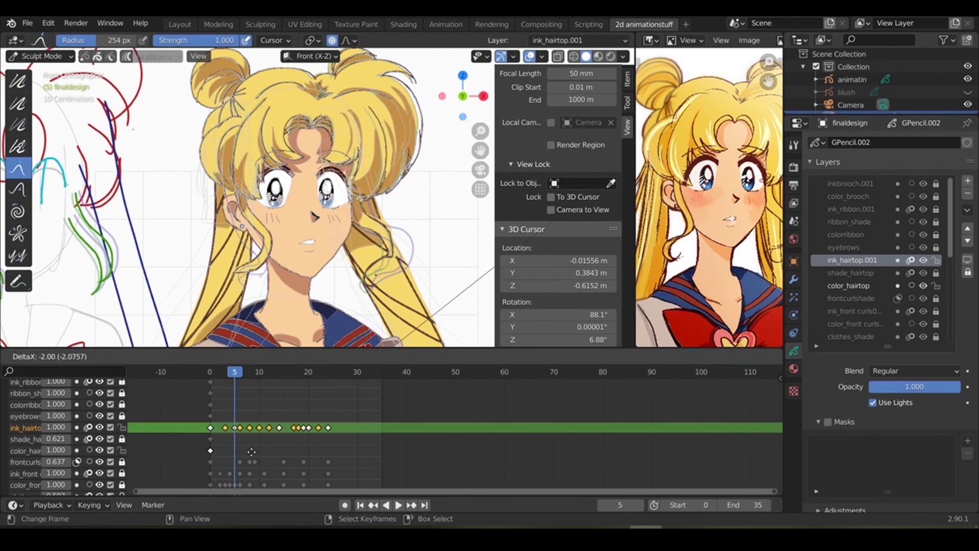
pyautogui.press('Escape')
pyautogui.click(210, 450)
# Grab-sculpt the color_hairtop fill into new poses on frames from about 10 to 18.
pyautogui.press('Right')
pyautogui.press('Right')
pyautogui.press('Right')
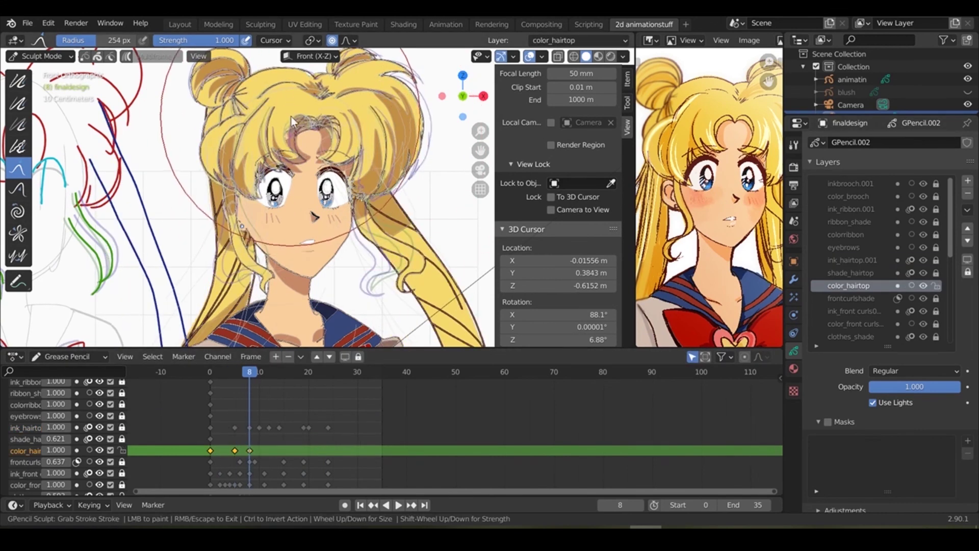
pyautogui.moveTo(290, 116); pyautogui.dragTo(308, 126)
pyautogui.press('Right')
pyautogui.press('Right')
pyautogui.press('Right')
pyautogui.press('Right')
pyautogui.moveTo(412, 151)
pyautogui.mouseDown()
pyautogui.moveTo(329, 115)
pyautogui.moveTo(337, 145)
pyautogui.moveTo(287, 164)
pyautogui.moveTo(273, 136)
pyautogui.mouseUp()
pyautogui.press('Right')
pyautogui.press('Right')
pyautogui.press('Right')
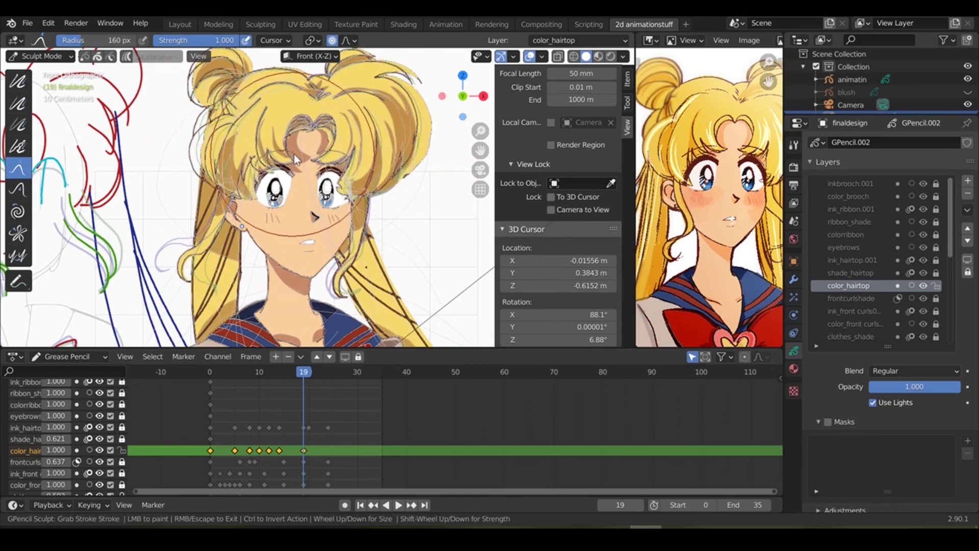
pyautogui.press('Left')
pyautogui.moveTo(207, 148); pyautogui.dragTo(219, 100)
pyautogui.press('Left')
pyautogui.press('Left')
pyautogui.press('Left')
pyautogui.press('Left')
pyautogui.press('Left')
pyautogui.press('Left')
pyautogui.press('Right')
pyautogui.press('Right')
pyautogui.press('Right')
pyautogui.press('Right')
pyautogui.press('Right')
pyautogui.press('Right')
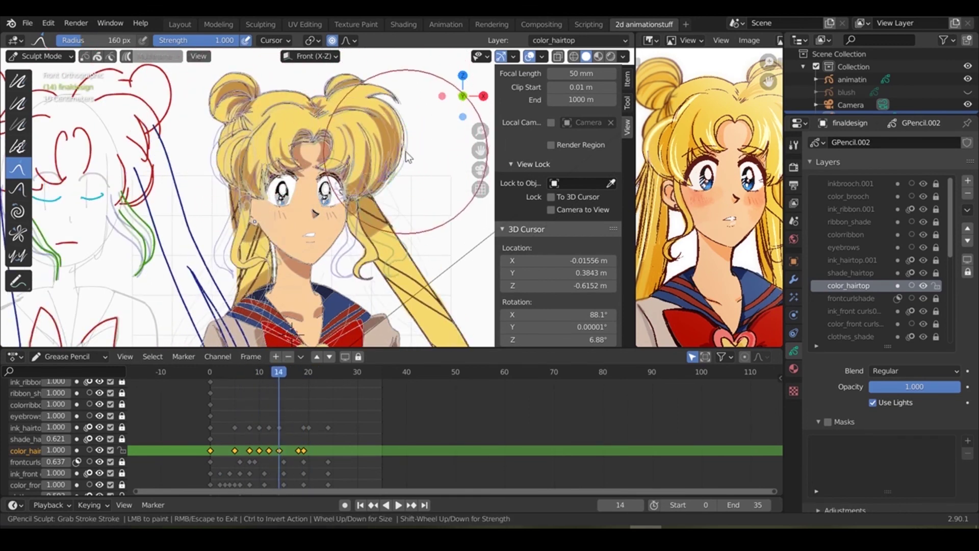
# Reshape the shade_hairtop shading on early frames and key it through frame 24.
pyautogui.press('Right')
pyautogui.press('Right')
pyautogui.press('Right')
pyautogui.press('Right')
pyautogui.press('Right')
pyautogui.press('Right')
pyautogui.press('Right')
pyautogui.press('Right')
pyautogui.press('Right')
pyautogui.scroll(3, 335, 109)
pyautogui.scroll(-3, 335, 109)
pyautogui.press('Left')
pyautogui.press('Left')
pyautogui.press('Left')
pyautogui.press('Left')
pyautogui.press('Left')
pyautogui.press('Left')
pyautogui.click(26, 438)
pyautogui.moveTo(300, 163)
pyautogui.mouseDown()
pyautogui.moveTo(360, 158)
pyautogui.moveTo(362, 190)
pyautogui.moveTo(246, 166)
pyautogui.moveTo(338, 149)
pyautogui.mouseUp()
pyautogui.press('Right')
pyautogui.press('Right')
pyautogui.press('Right')
pyautogui.press('Right')
pyautogui.press('Right')
pyautogui.press('Right')
pyautogui.press('Right')
pyautogui.press('Right')
pyautogui.press('Right')
pyautogui.press('Right')
# Nudge the color_hairtop fill into shape on later frames, including frame 19.
pyautogui.press('Right')
pyautogui.press('Right')
pyautogui.press('Right')
pyautogui.press('Right')
pyautogui.scroll(3, 306, 179)
pyautogui.hotkey('shift', 'Left')
pyautogui.click(240, 449)
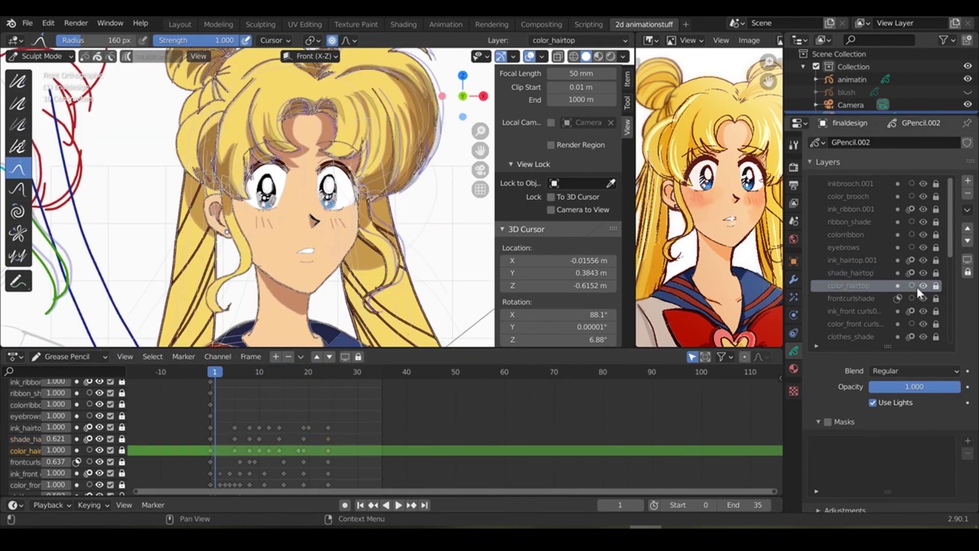
pyautogui.press('Left')
pyautogui.press('Left')
pyautogui.moveTo(328, 152); pyautogui.dragTo(326, 146)
pyautogui.press('Right')
pyautogui.press('Right')
pyautogui.press('Right')
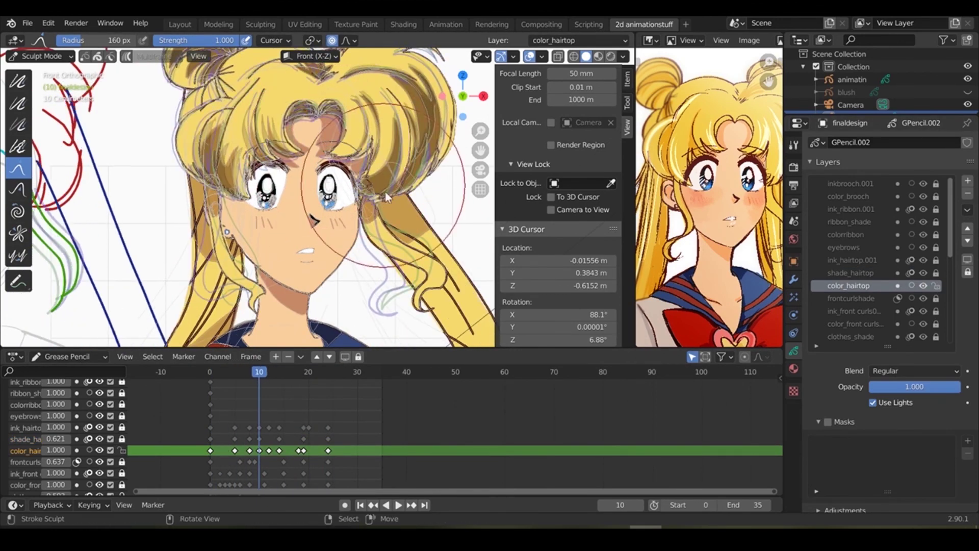
pyautogui.press('Right')
pyautogui.press('Right')
pyautogui.press('Right')
pyautogui.press('Right')
pyautogui.press('Right')
pyautogui.press('Right')
pyautogui.press('Right')
pyautogui.press('Right')
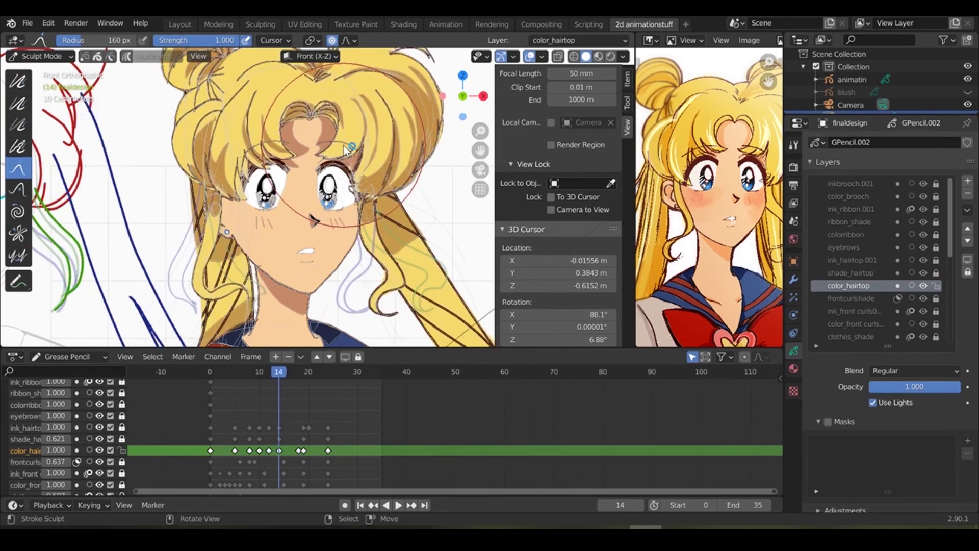
pyautogui.press('Right')
pyautogui.moveTo(374, 153); pyautogui.dragTo(291, 154)
# Preview the hair animation with playback and make ink_ribbon.001 the active layer.
pyautogui.press('space')
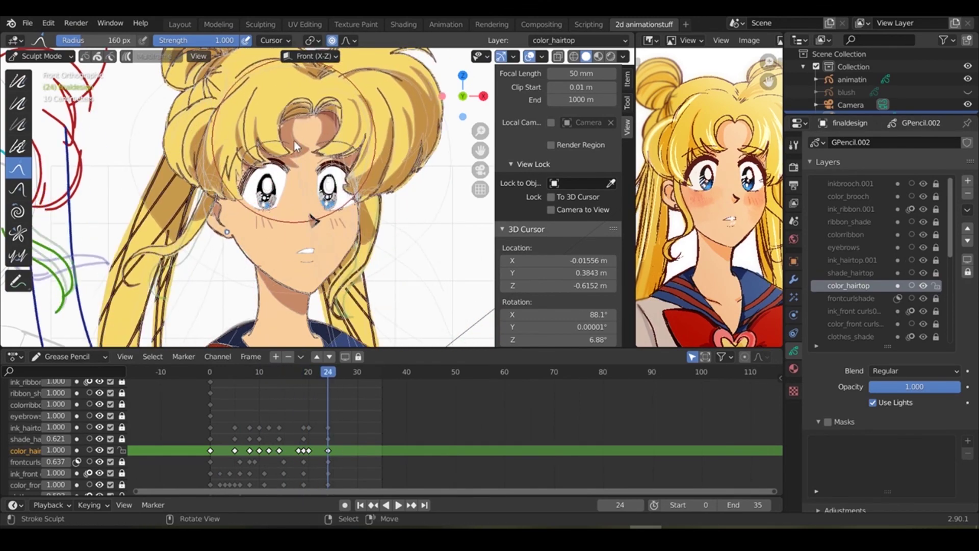
pyautogui.scroll(3, 244, 194)
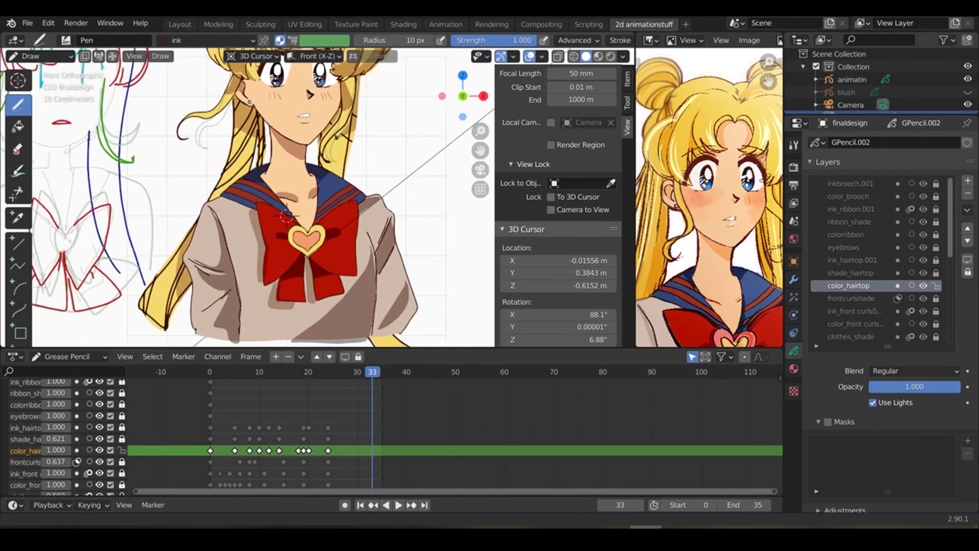
pyautogui.click(26, 381)
# Grab-sculpt the ink_ribbon.001 bow outline into a new shape.
pyautogui.press('space')
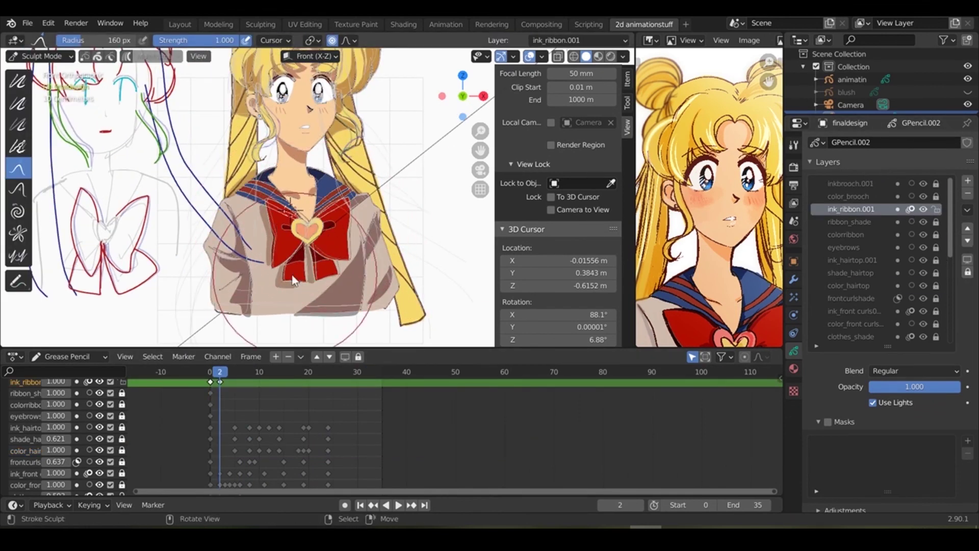
pyautogui.moveTo(277, 222); pyautogui.dragTo(280, 232)
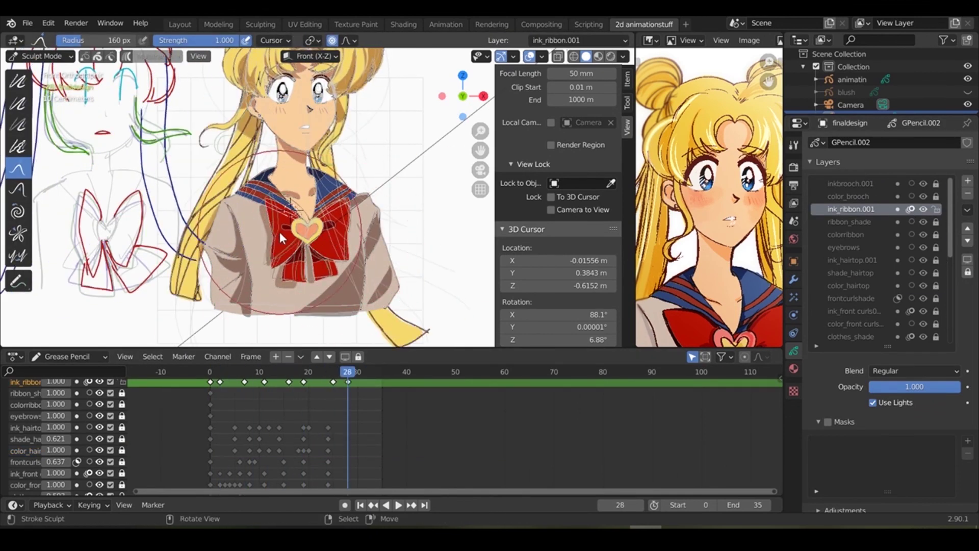
pyautogui.hotkey('shift', 'Left')
# Unlock ribbon_shade and colorribbon, make colorribbon active, and hide eyebrows through clothes_shade.
pyautogui.click(921, 196)
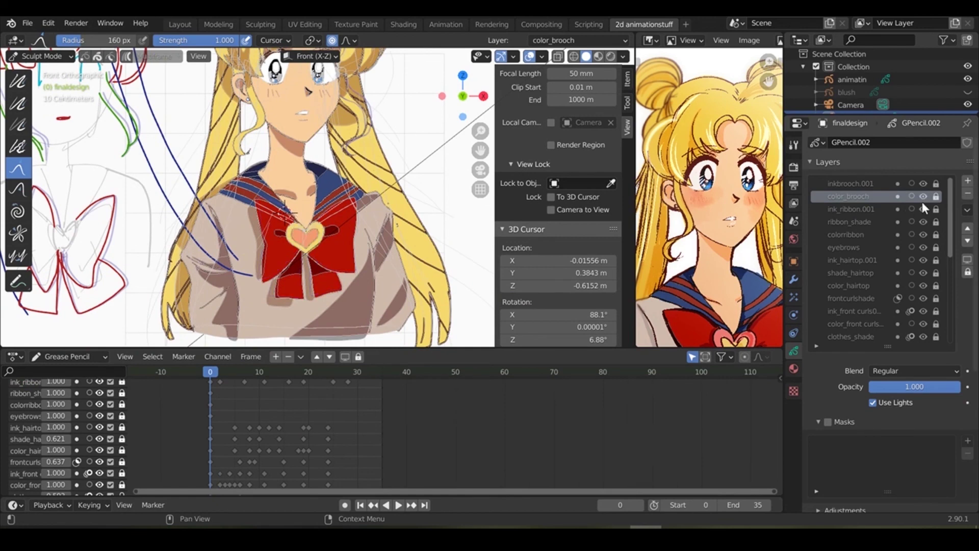
pyautogui.scroll(2, 316, 250)
pyautogui.press('Right')
pyautogui.press('Right')
pyautogui.click(936, 222)
pyautogui.click(935, 235)
pyautogui.click(847, 234)
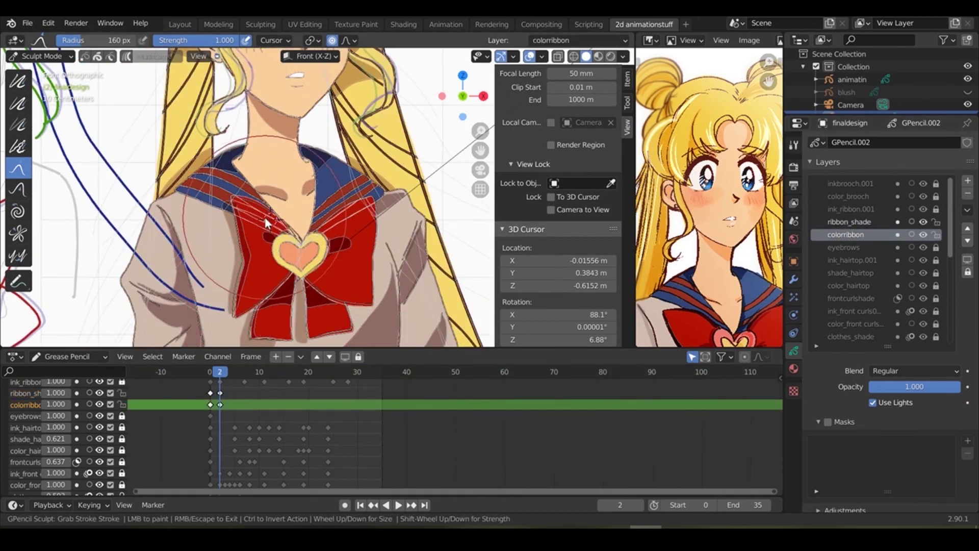
pyautogui.moveTo(923, 248); pyautogui.dragTo(924, 337)
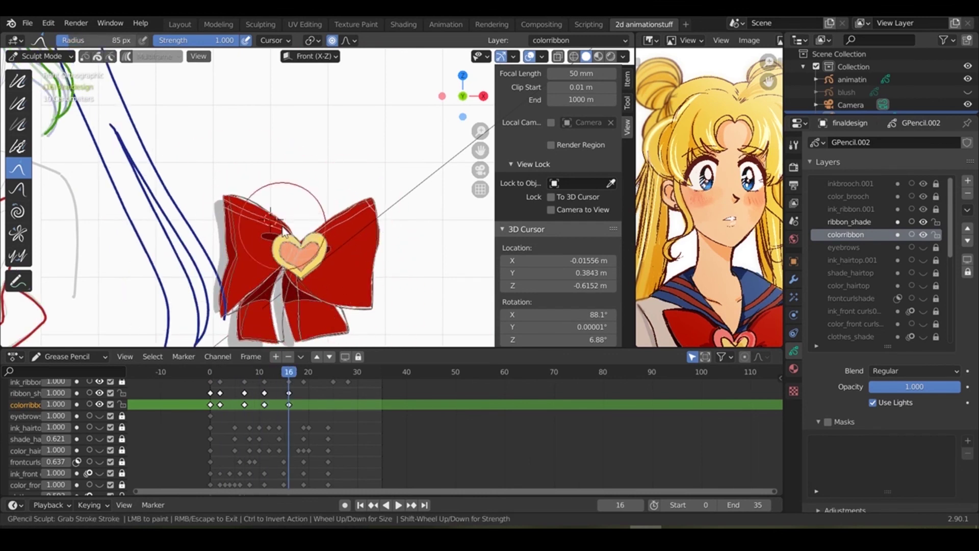
# Pull the bow fill into new poses on frames 19 and 25, reshaping the right wing.
pyautogui.press('Right')
pyautogui.press('Right')
pyautogui.moveTo(313, 314); pyautogui.dragTo(332, 316)
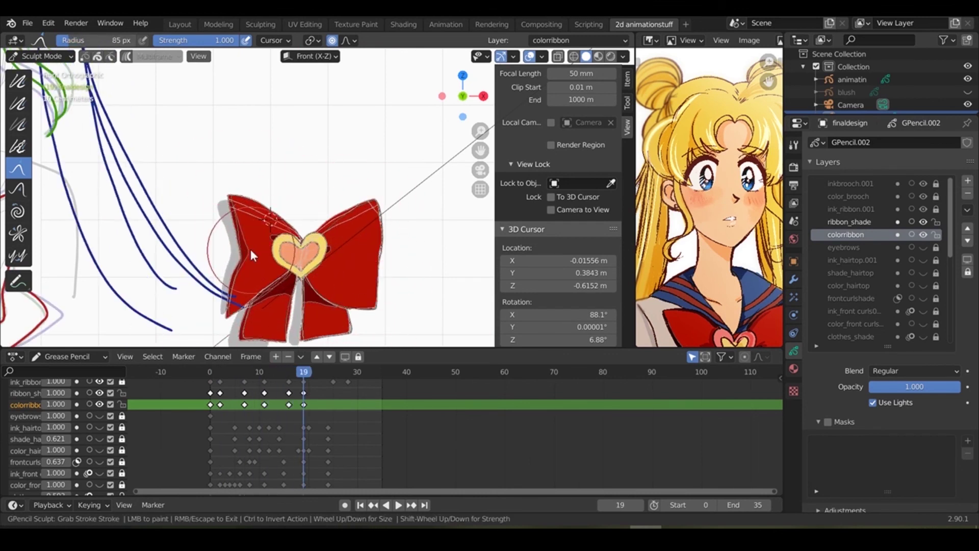
pyautogui.press('Right')
pyautogui.press('Right')
pyautogui.press('Right')
pyautogui.moveTo(387, 221); pyautogui.dragTo(373, 204)
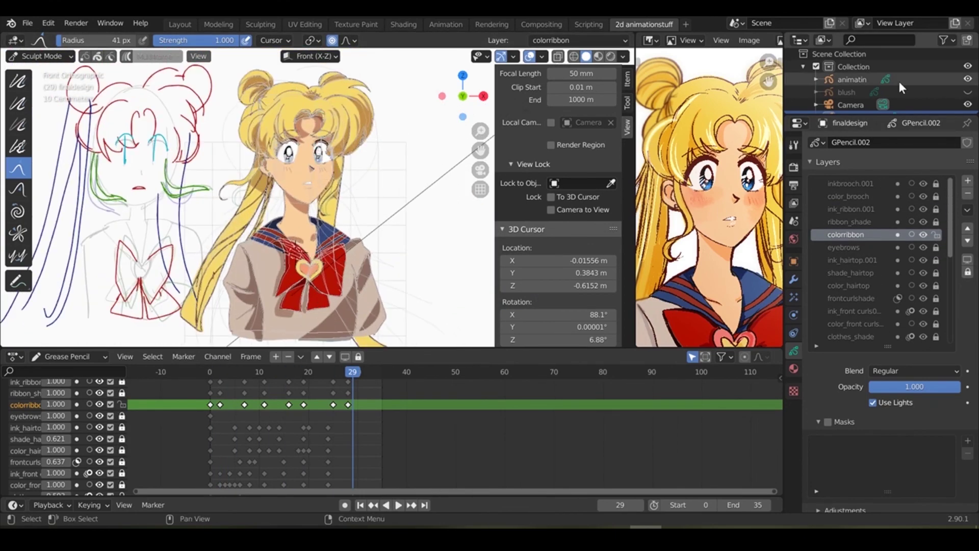
pyautogui.click(39, 56)
# Enter Edit Mode at frame 25 and start a box selection of strokes.
pyautogui.click(51, 109)
pyautogui.scroll(5, 356, 66)
pyautogui.scroll(-2, 926, 238)
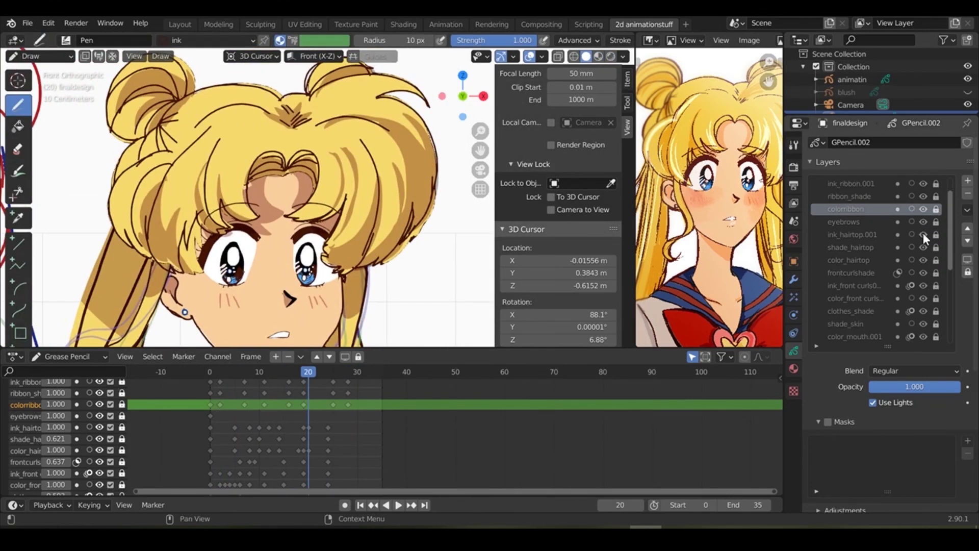
pyautogui.scroll(-3, 71, 136)
pyautogui.press('Tab')
pyautogui.press('Up')
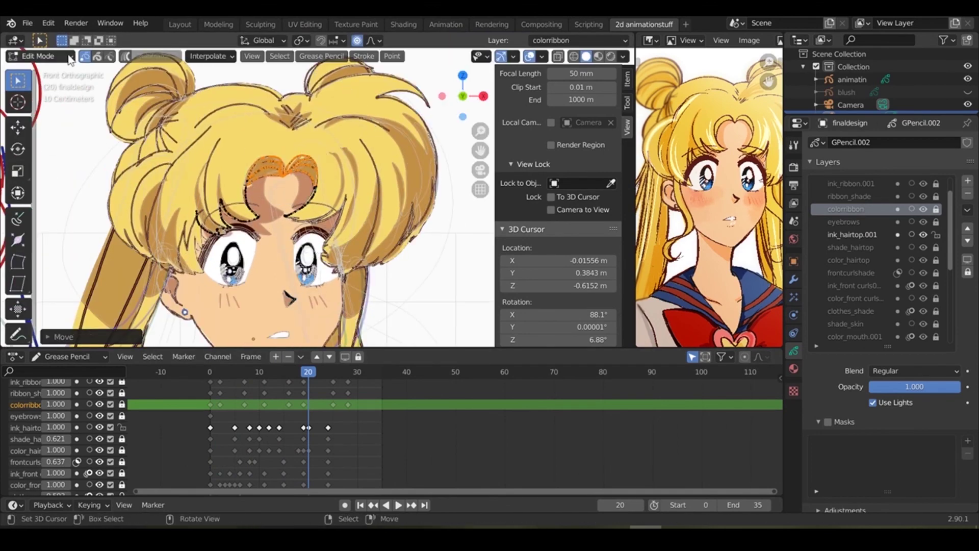
pyautogui.press('b')
pyautogui.scroll(4, 189, 104)
# Review the frames back and forth, then return to Draw mode and play the animation.
pyautogui.press('Left')
pyautogui.press('Left')
pyautogui.press('Left')
pyautogui.press('Right')
pyautogui.press('Right')
pyautogui.press('Right')
pyautogui.press('Left')
pyautogui.press('Left')
pyautogui.press('Left')
pyautogui.press('Right')
pyautogui.press('Right')
pyautogui.press('Right')
pyautogui.press('Left')
pyautogui.press('Left')
pyautogui.press('Left')
pyautogui.press('Right')
pyautogui.press('Right')
pyautogui.press('Right')
pyautogui.scroll(-1, 285, 151)
pyautogui.scroll(-1, 286, 153)
pyautogui.scroll(-3, 341, 157)
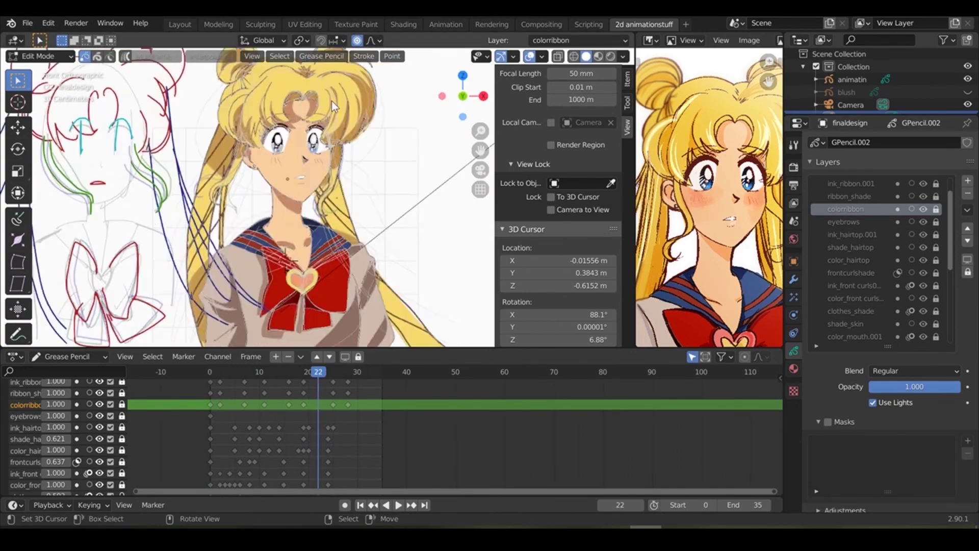
pyautogui.press('Tab')
pyautogui.press('space')
pyautogui.scroll(3, 290, 286)
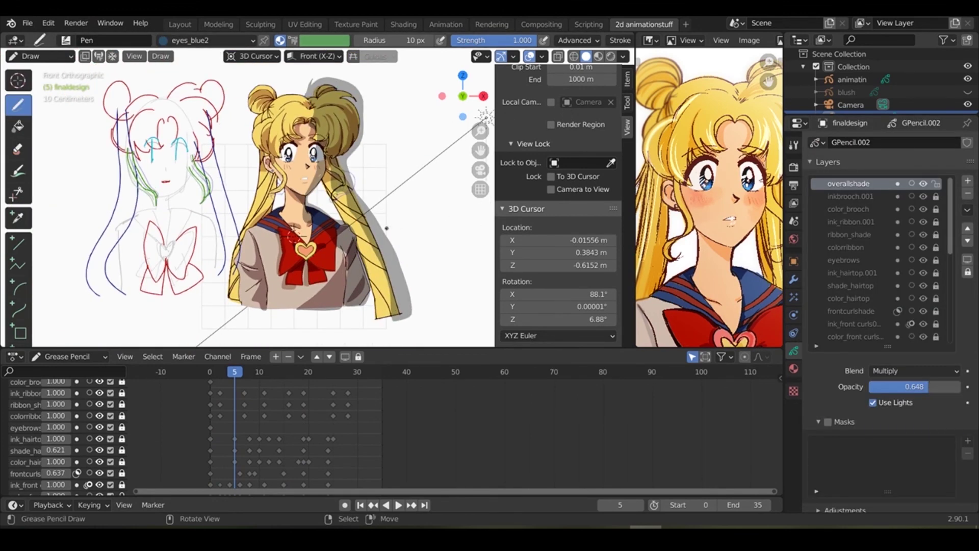
# Turn on masking for overallshade and add colorback hair as its first mask.
pyautogui.scroll(-2, 19, 153)
pyautogui.click(20, 80)
pyautogui.moveTo(246, 373); pyautogui.dragTo(228, 368)
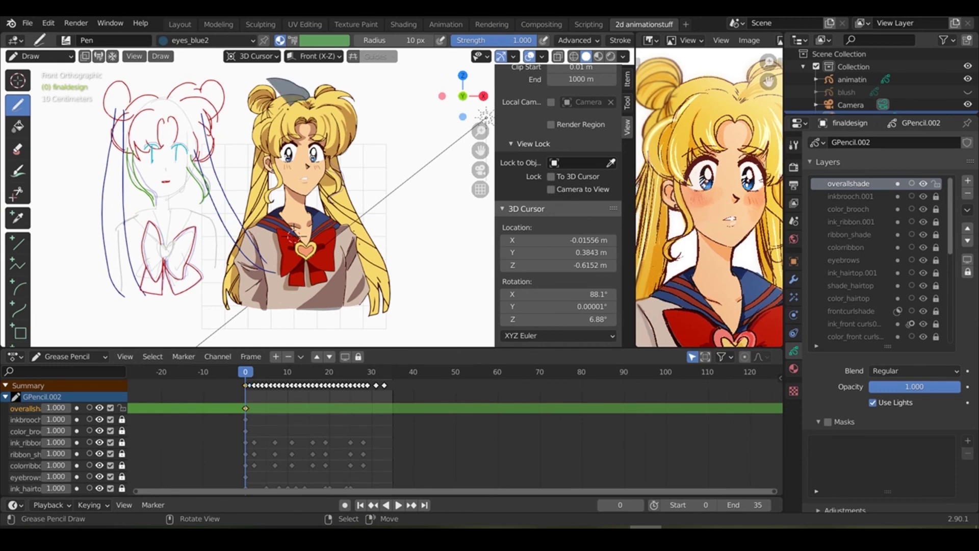
pyautogui.click(827, 422)
pyautogui.scroll(-5, 892, 357)
pyautogui.click(967, 218)
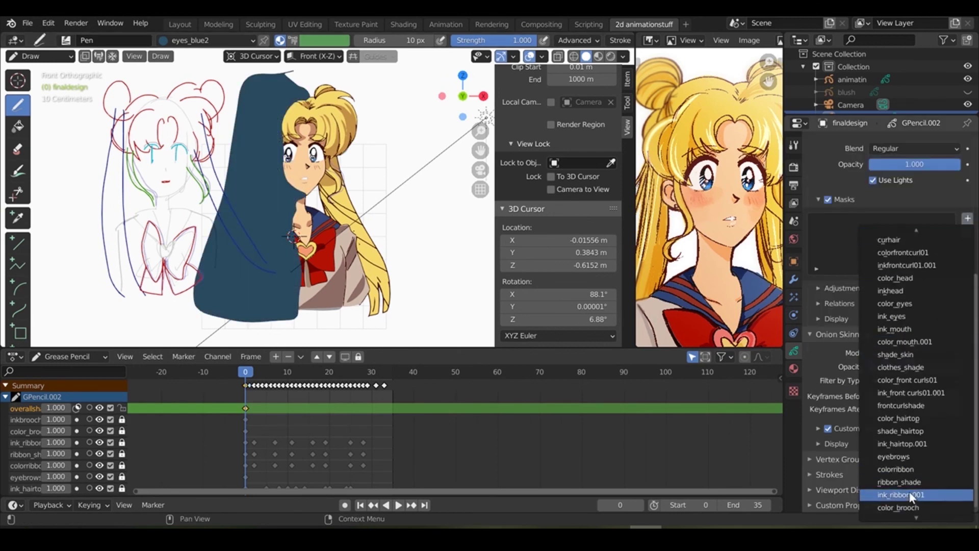
pyautogui.click(902, 515)
pyautogui.click(967, 218)
pyautogui.click(900, 233)
# Add colorribbon and color_hairtop masks, set Multiply blending and opacity 0.308.
pyautogui.click(968, 218)
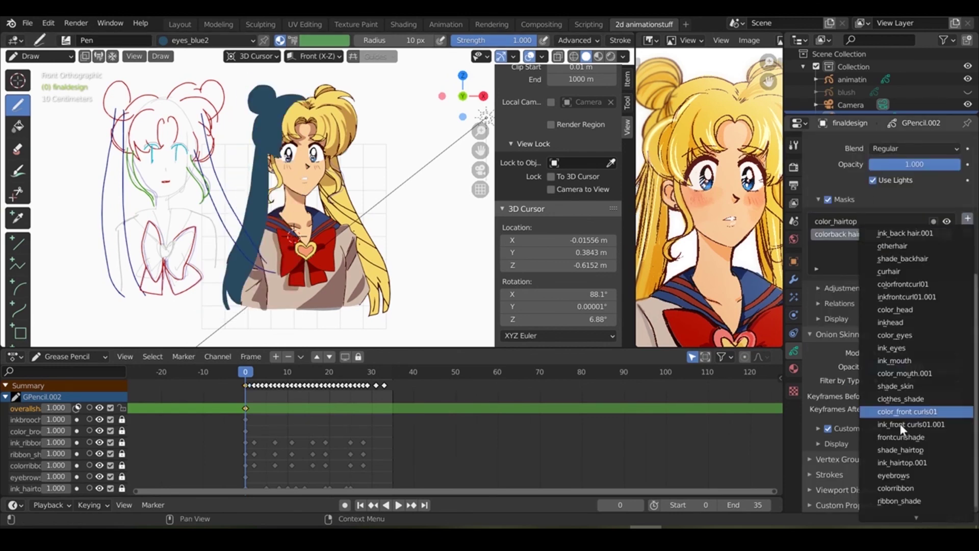
pyautogui.scroll(-3, 901, 430)
pyautogui.click(902, 338)
pyautogui.click(913, 148)
pyautogui.click(887, 216)
pyautogui.moveTo(913, 164); pyautogui.dragTo(897, 164)
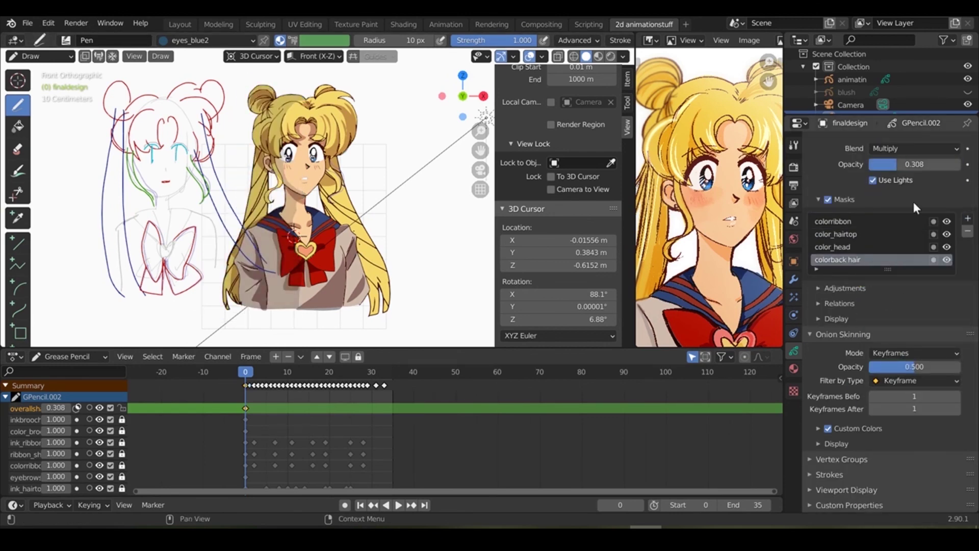
# Pick the dull red fuku material and add a new layer above overallshade.
pyautogui.click(794, 368)
pyautogui.click(846, 273)
pyautogui.click(794, 350)
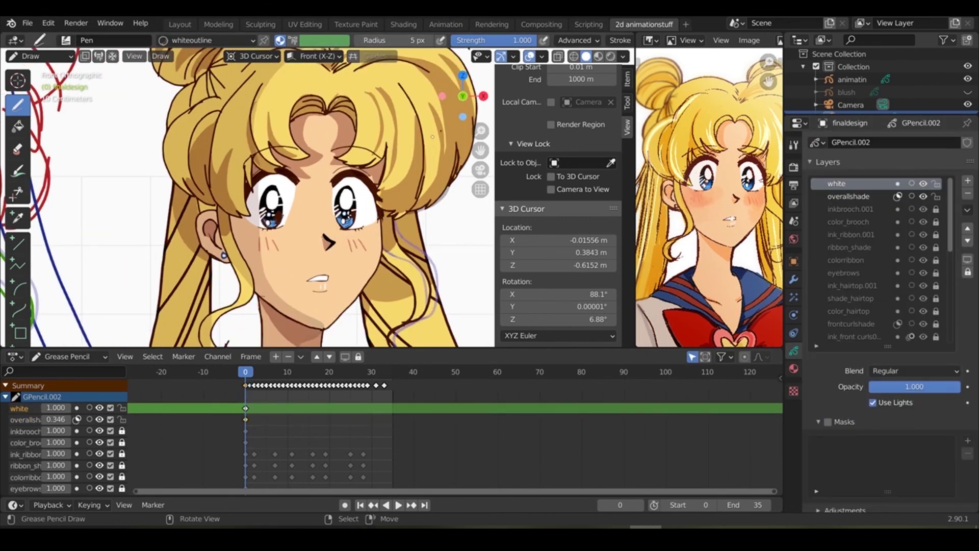
# Make white the active material and mask the white layer with color_hairtop and color_head.
pyautogui.scroll(-4, 405, 198)
pyautogui.click(794, 368)
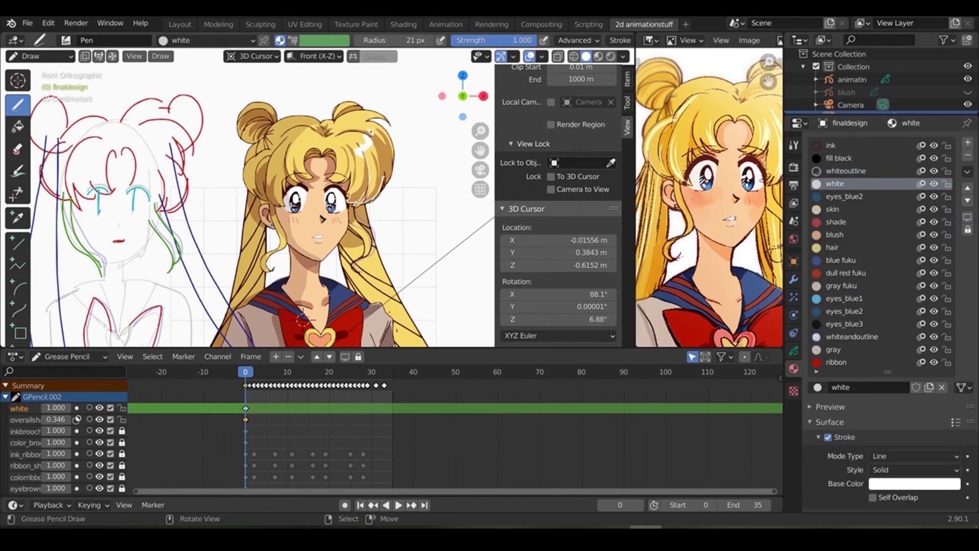
pyautogui.scroll(2, 279, 236)
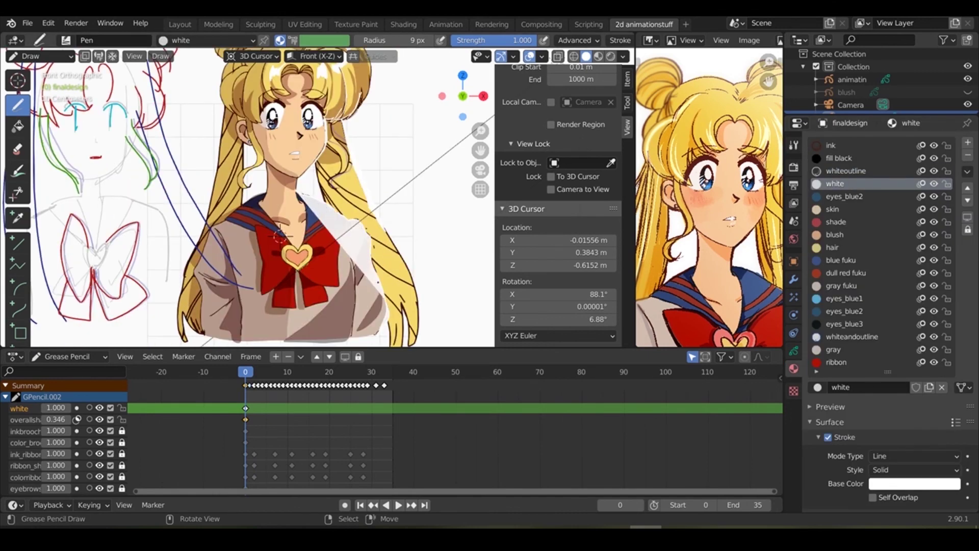
pyautogui.click(794, 350)
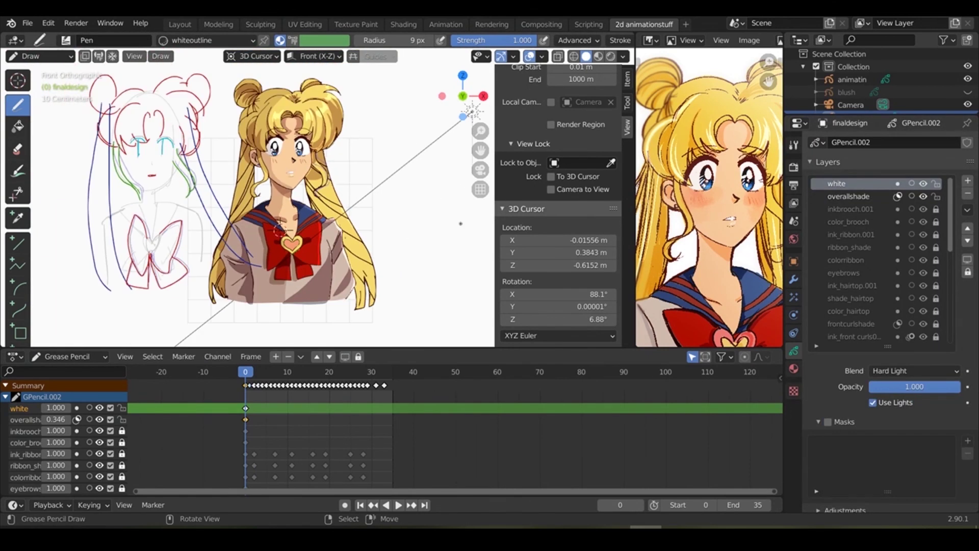
pyautogui.click(967, 440)
pyautogui.click(901, 350)
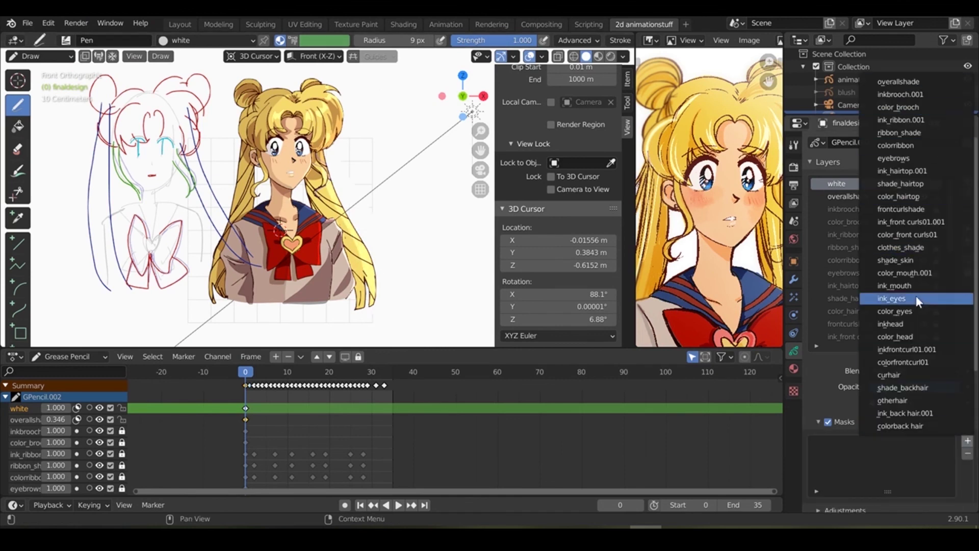
pyautogui.click(967, 440)
pyautogui.click(901, 336)
# Add color_front curls01 and colorback hair as further masks on the white layer.
pyautogui.click(898, 183)
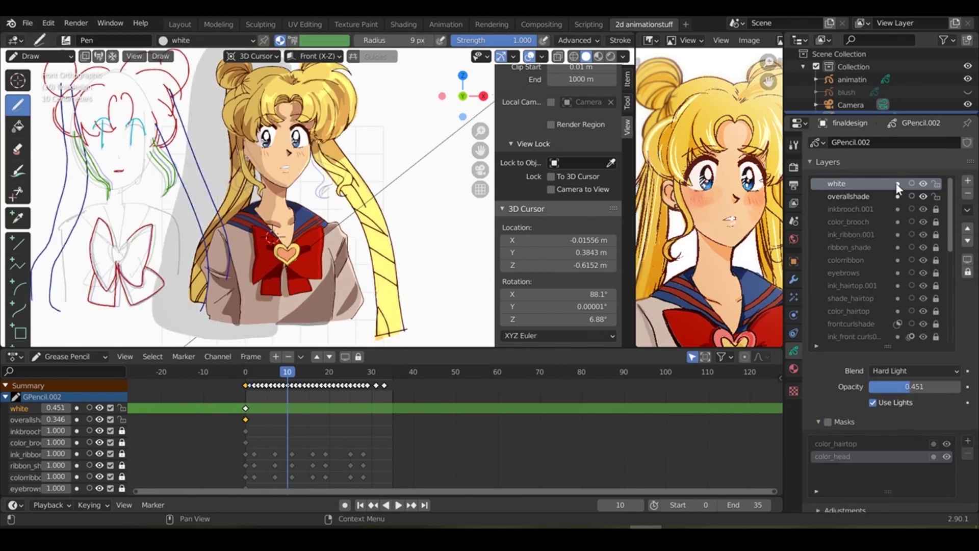
pyautogui.scroll(10, 924, 287)
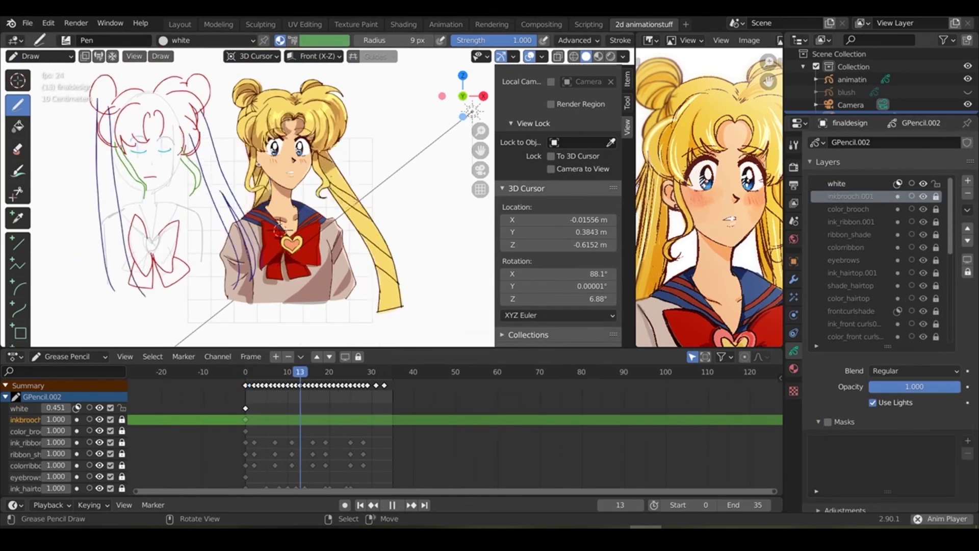
pyautogui.click(967, 440)
pyautogui.click(923, 251)
pyautogui.click(968, 440)
pyautogui.click(918, 357)
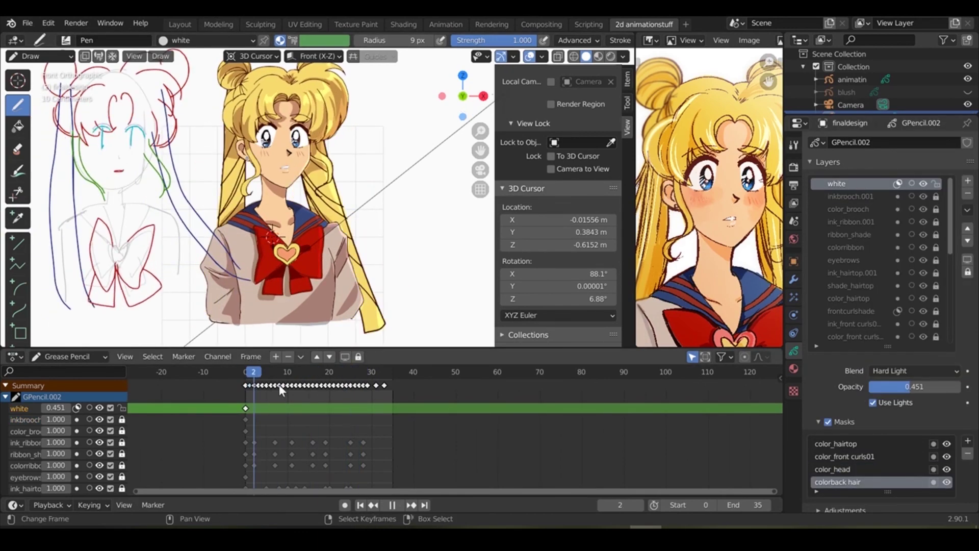
pyautogui.press('Escape')
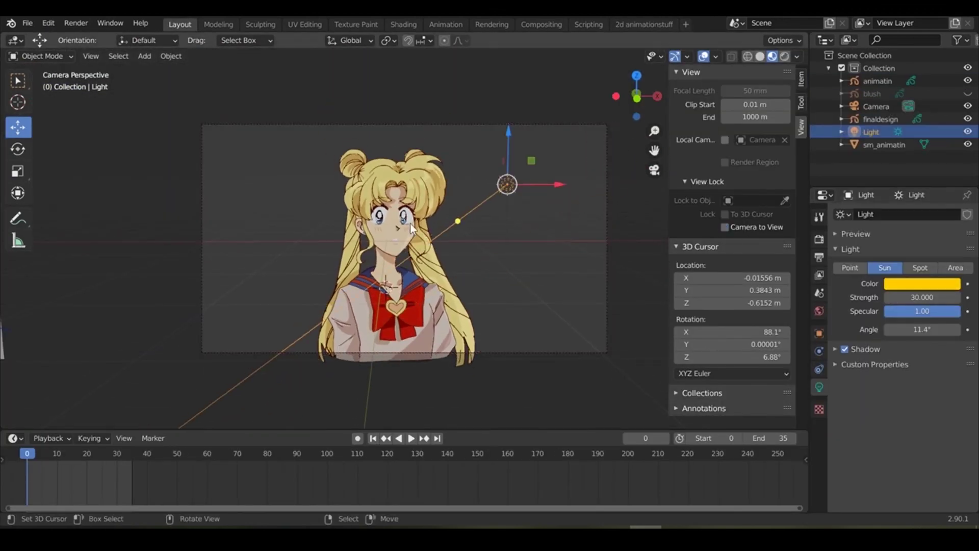
# Orbit the 3D viewport to view the scene in perspective.
pyautogui.moveTo(410, 227); pyautogui.dragTo(428, 274, button='middle')
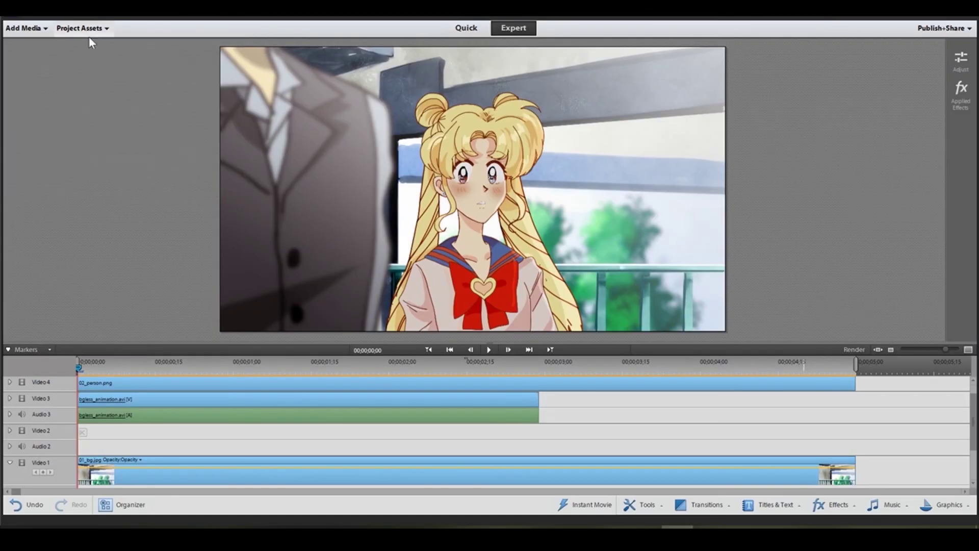
# Time-stretch the animation to 199.8%, move the person image later, and shift the background right.
pyautogui.hotkey('ctrl', 'r')
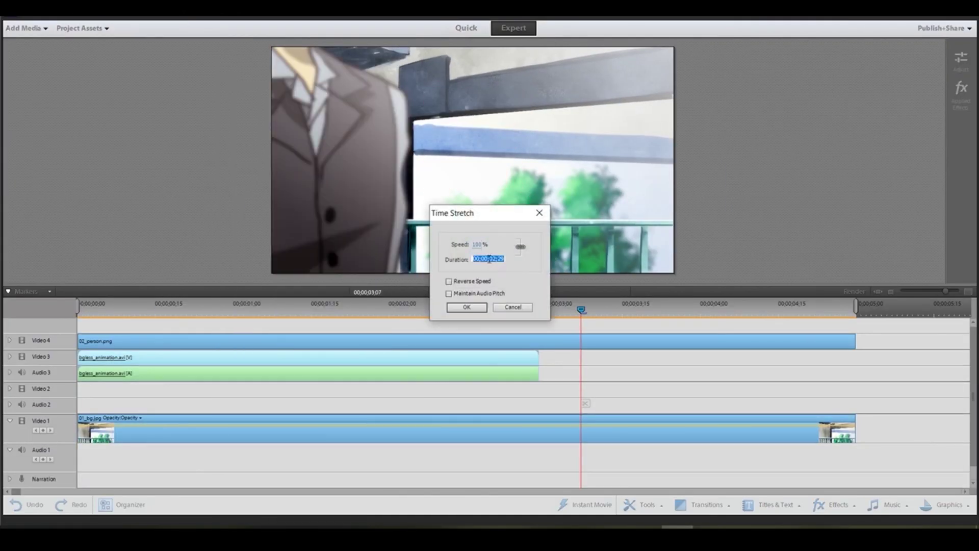
pyautogui.click(479, 311)
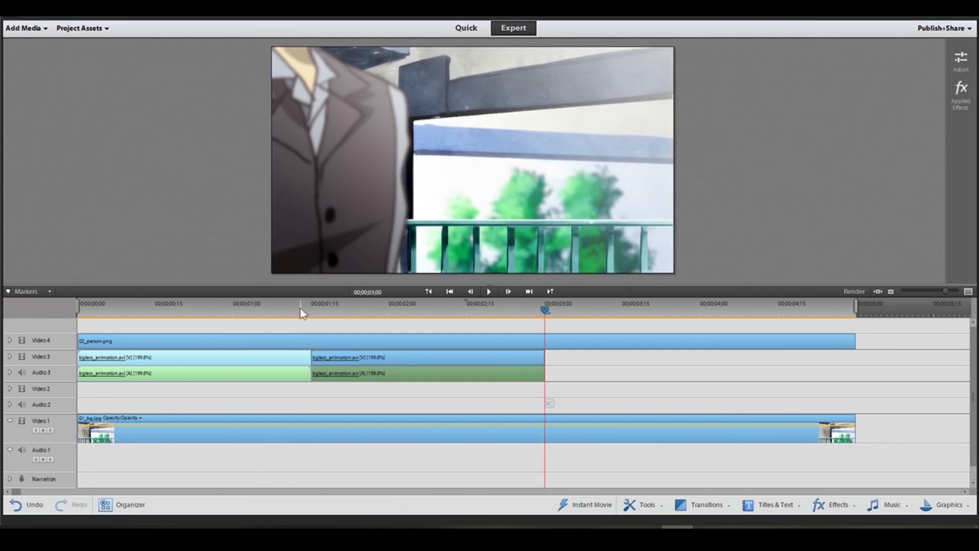
pyautogui.click(119, 433)
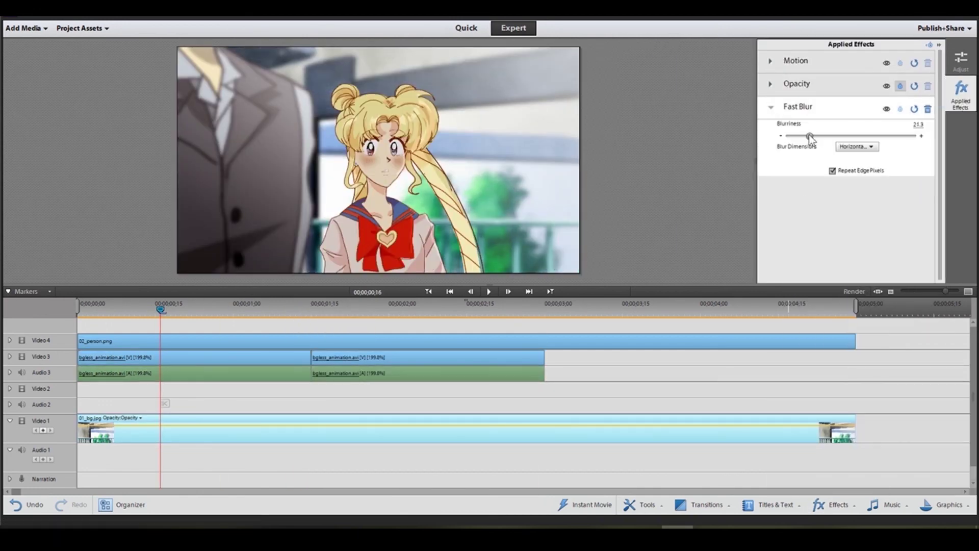
pyautogui.click(79, 310)
pyautogui.moveTo(185, 346); pyautogui.dragTo(516, 342)
pyautogui.click(204, 357)
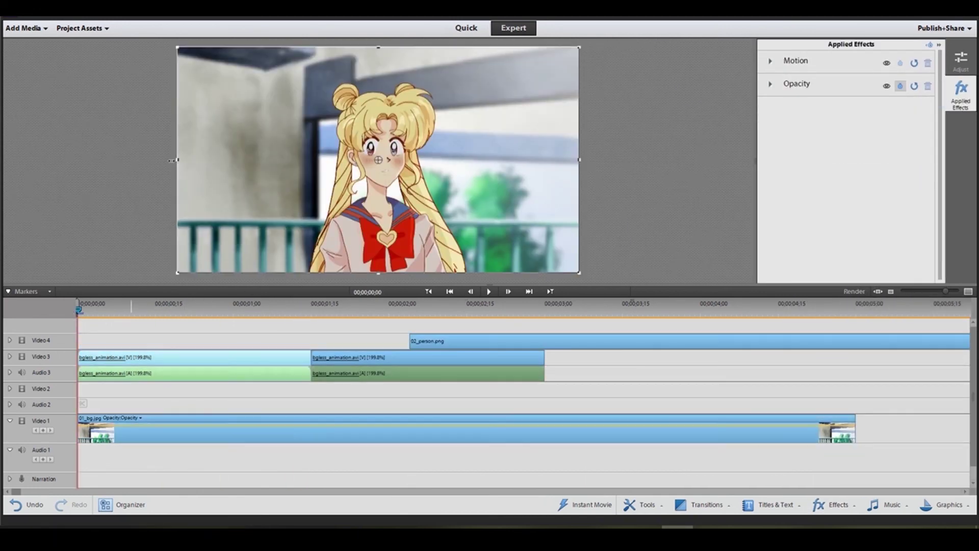
pyautogui.click(408, 430)
pyautogui.moveTo(530, 174); pyautogui.dragTo(553, 173)
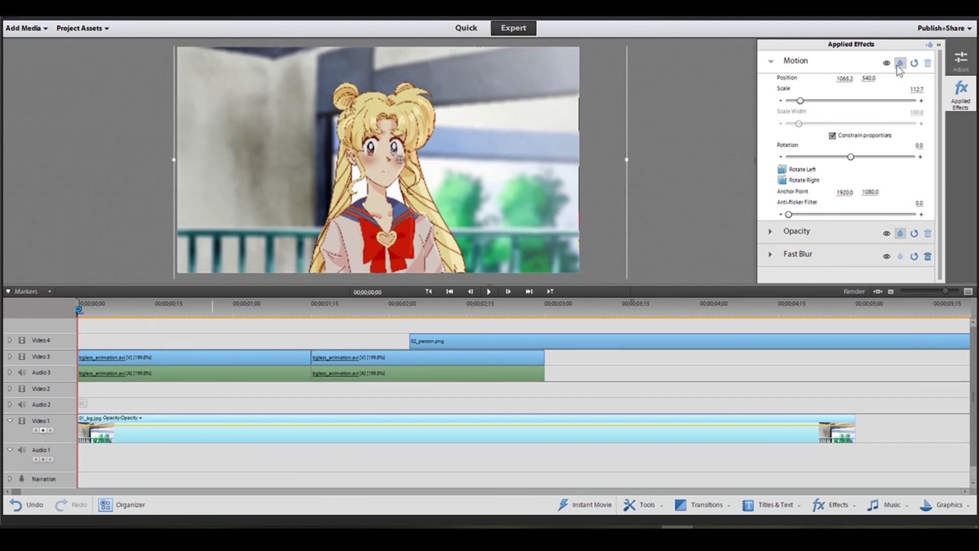
# Paste two more copies of the animation clip to repeat it along the timeline.
pyautogui.moveTo(81, 306); pyautogui.dragTo(286, 308)
pyautogui.click(244, 357)
pyautogui.click(796, 61)
pyautogui.click(157, 309)
pyautogui.click(182, 431)
pyautogui.click(632, 306)
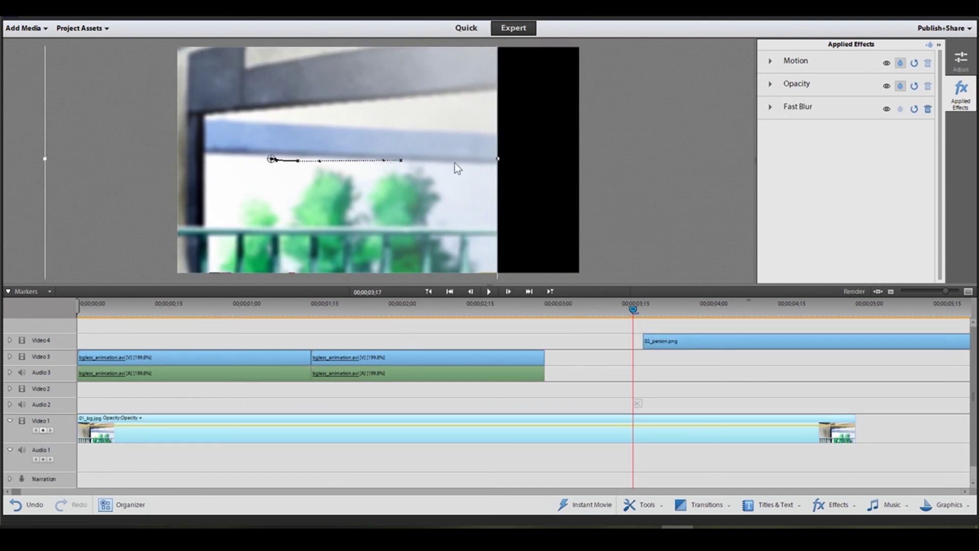
pyautogui.press('Home')
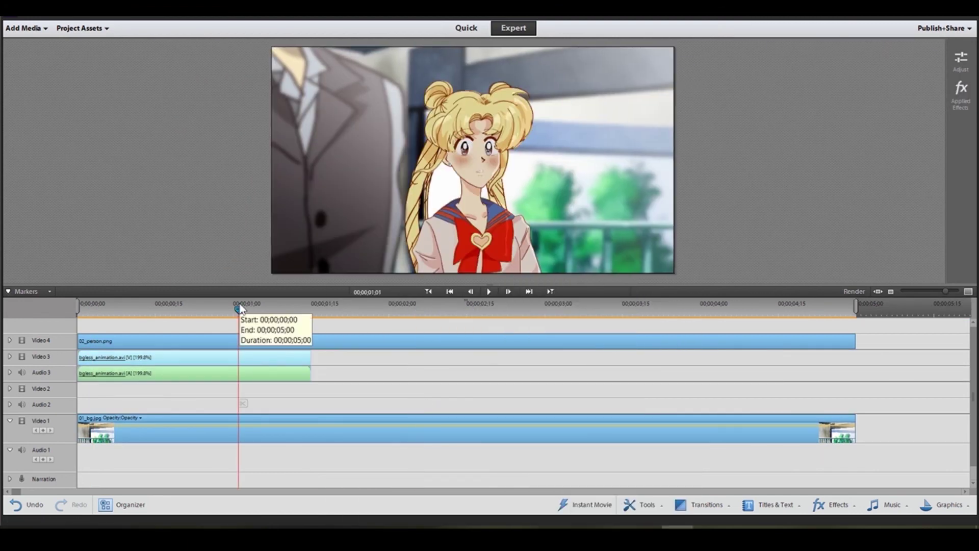
pyautogui.hotkey('ctrl', 'v')
pyautogui.hotkey('ctrl', 'v')
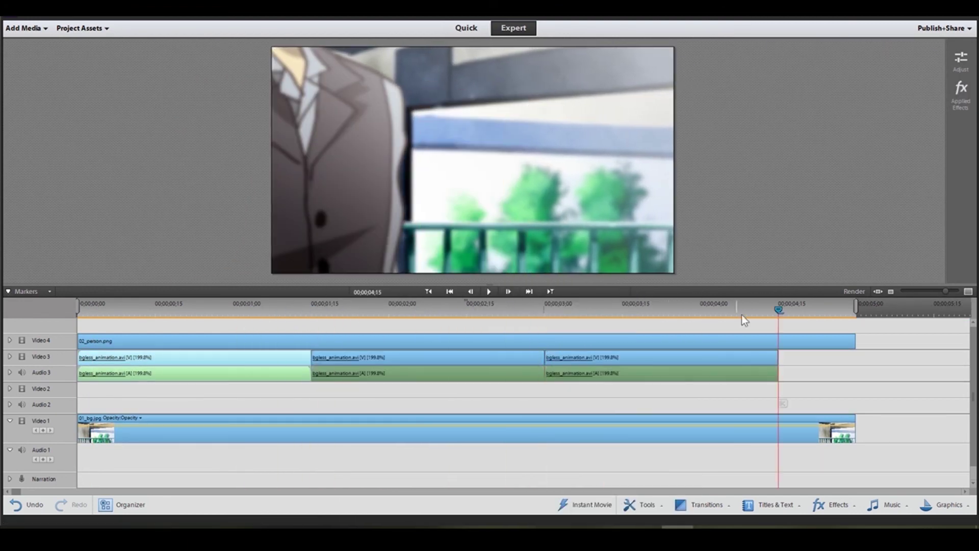
pyautogui.hotkey('ctrl', 'v')
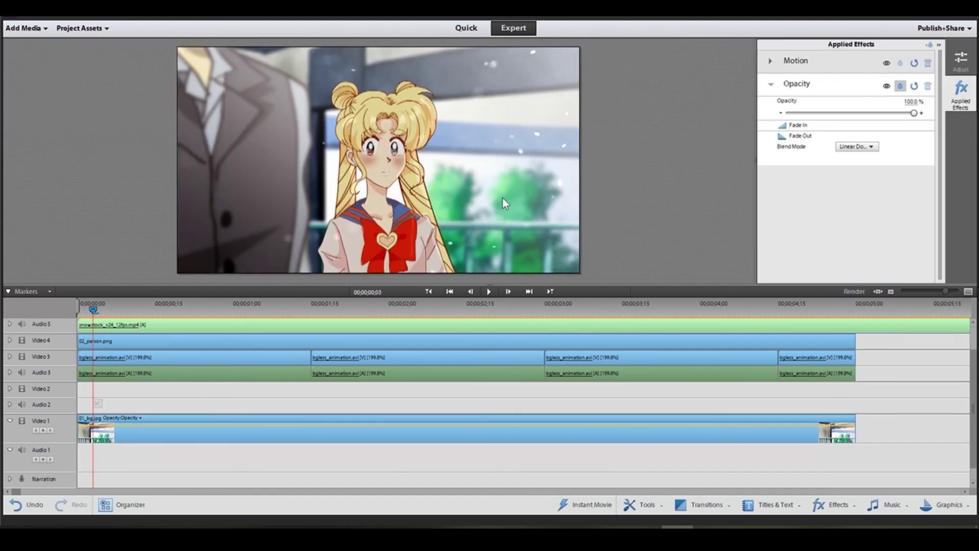
# Review the snow clip's opacity and blend settings and adjust the snow clip on the timeline.
pyautogui.click(831, 86)
pyautogui.click(259, 357)
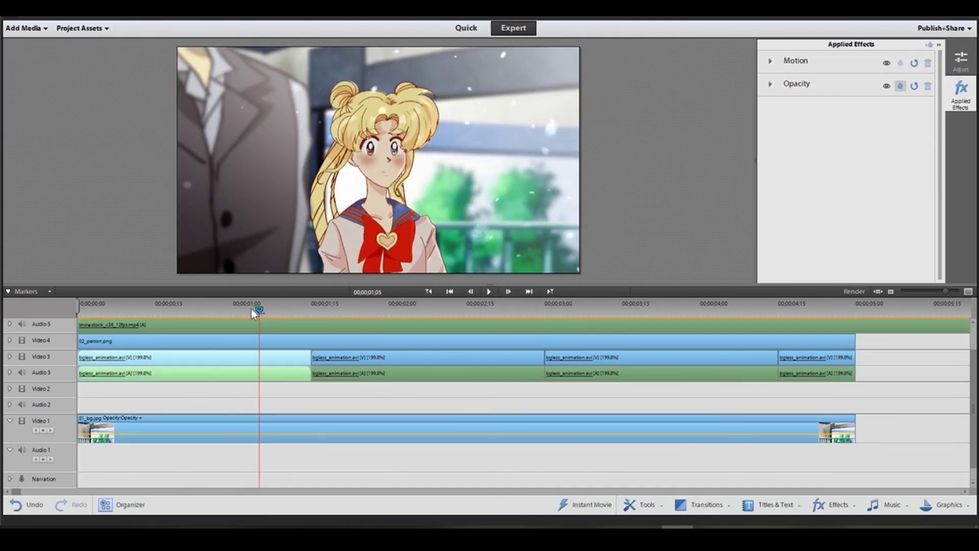
pyautogui.click(509, 326)
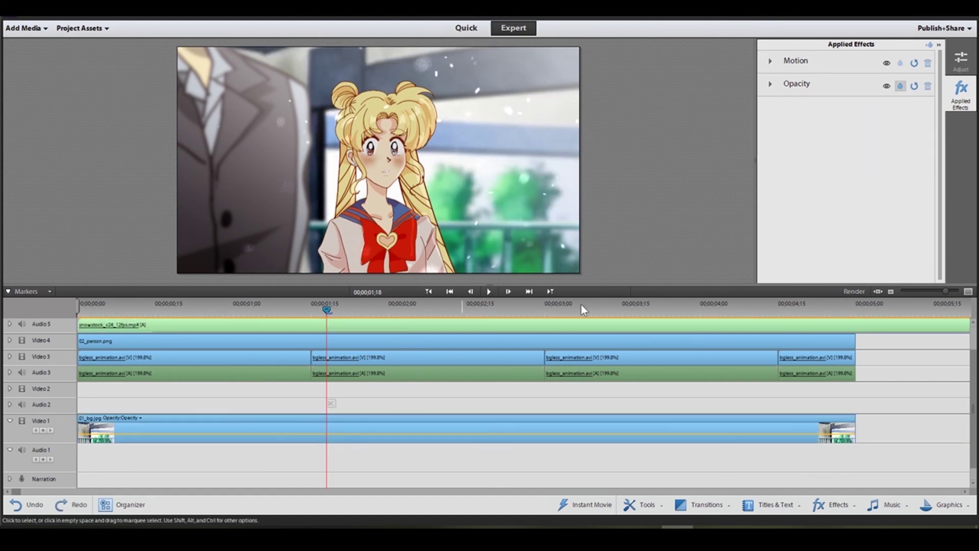
pyautogui.moveTo(625, 325); pyautogui.dragTo(687, 332)
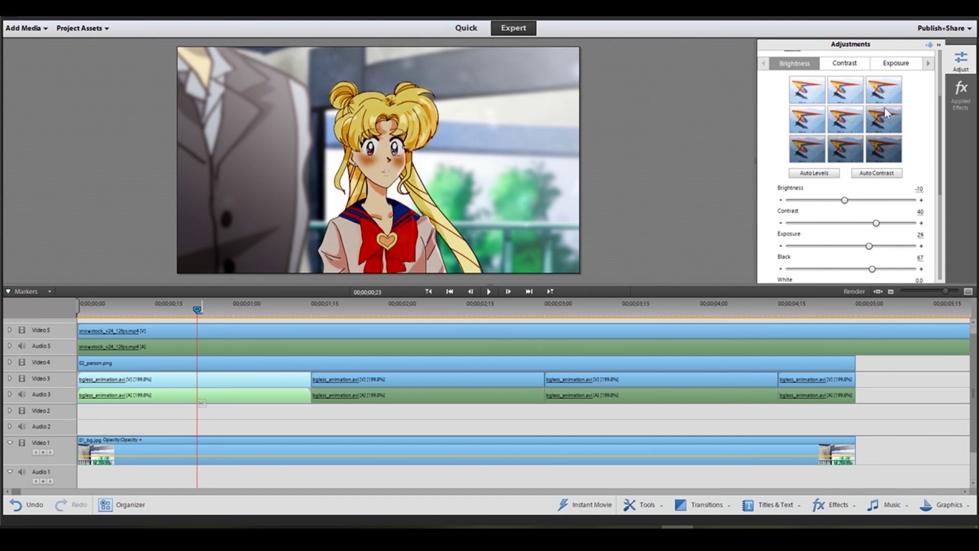
# Reset the character clip's adjustments, set Lightness to 35.5, and delete the extra animation clips.
pyautogui.scroll(-3, 844, 177)
pyautogui.click(773, 224)
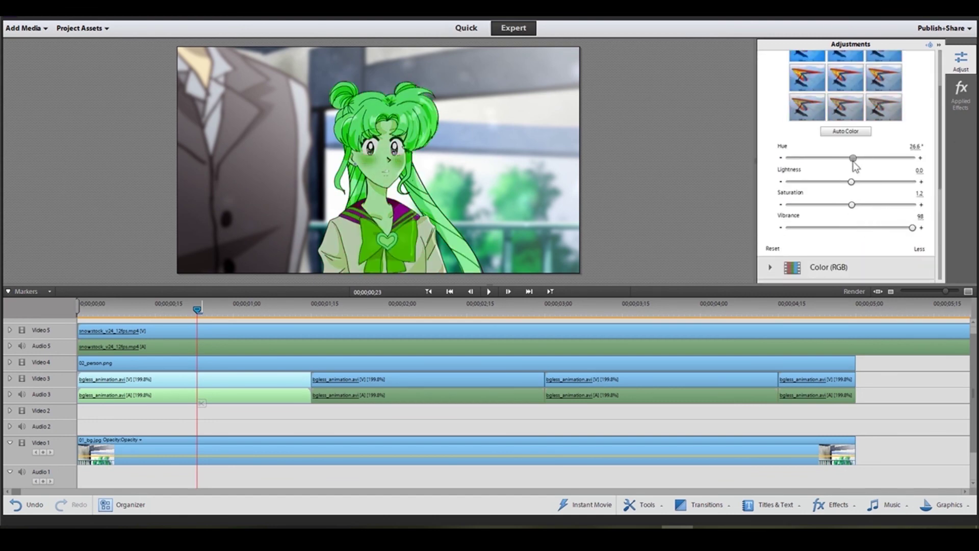
pyautogui.moveTo(852, 182); pyautogui.dragTo(874, 182)
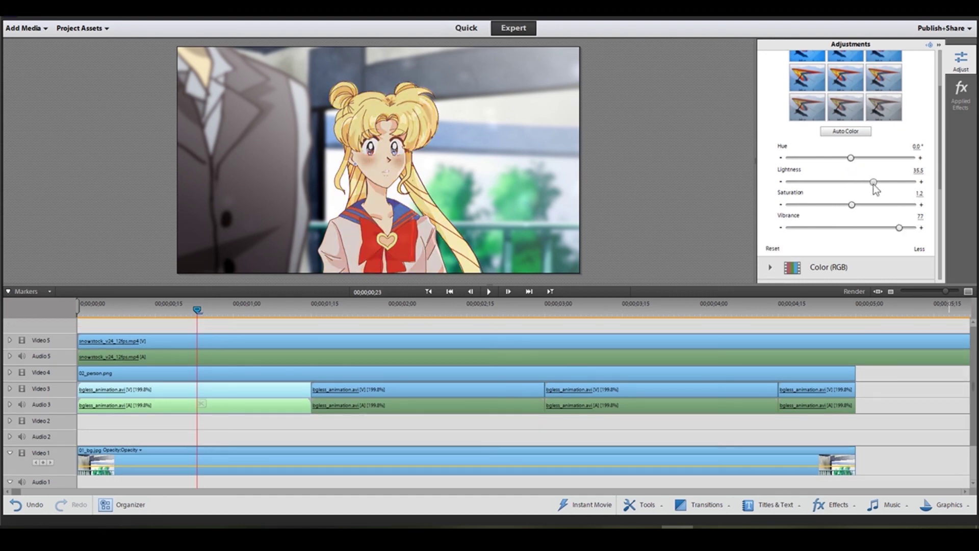
pyautogui.rightClick(563, 393)
pyautogui.click(612, 102)
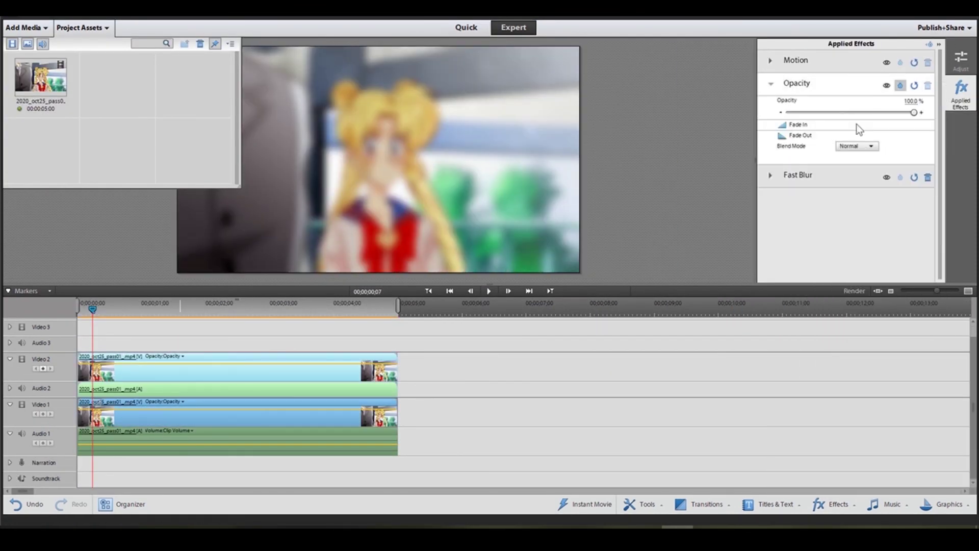
# Lower the upper pass clip's opacity to 62% for a soft Screen-blended glow.
pyautogui.moveTo(912, 113); pyautogui.dragTo(867, 114)
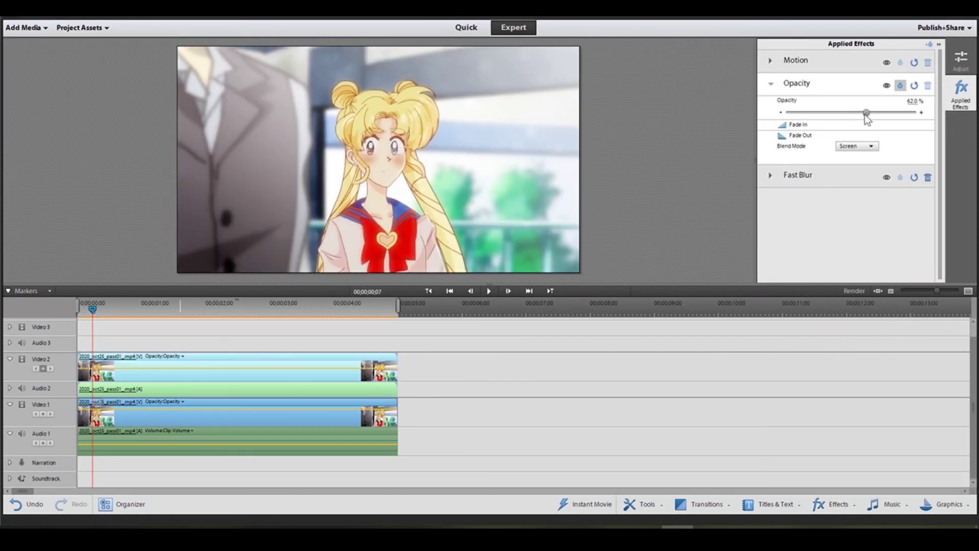